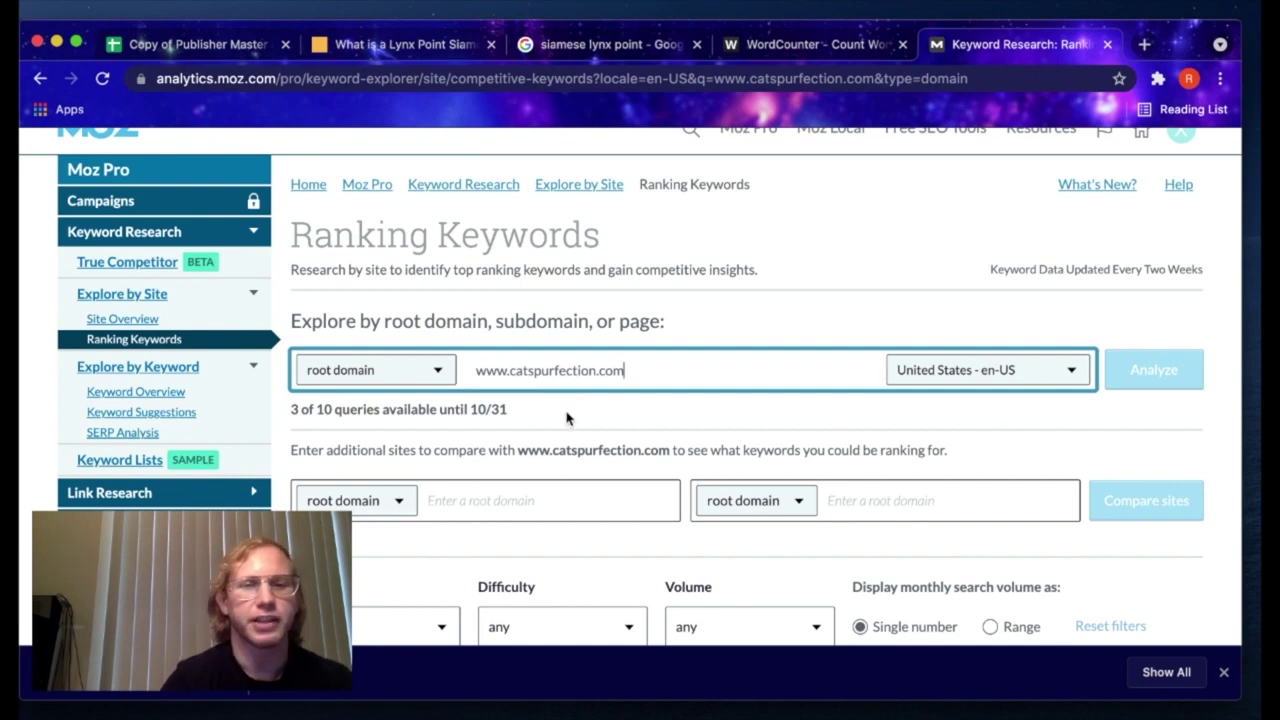
scroll(566, 418, down, 2)
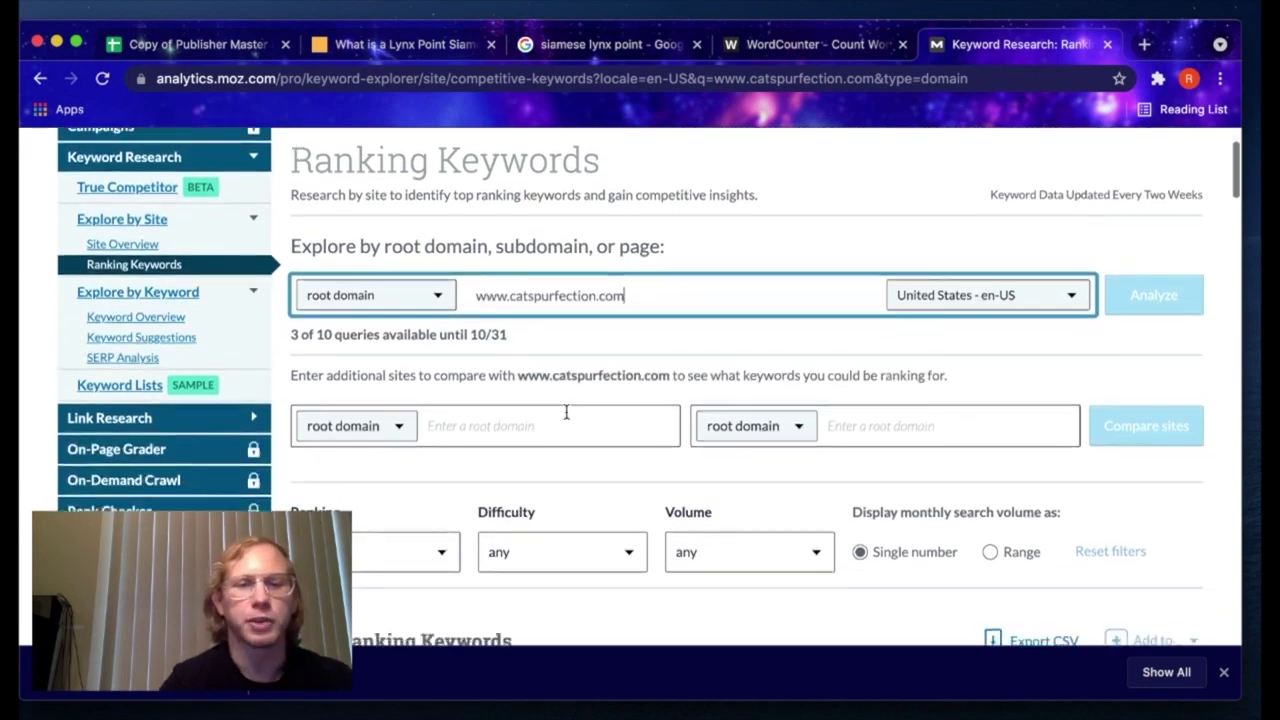
scroll(566, 414, down, 5)
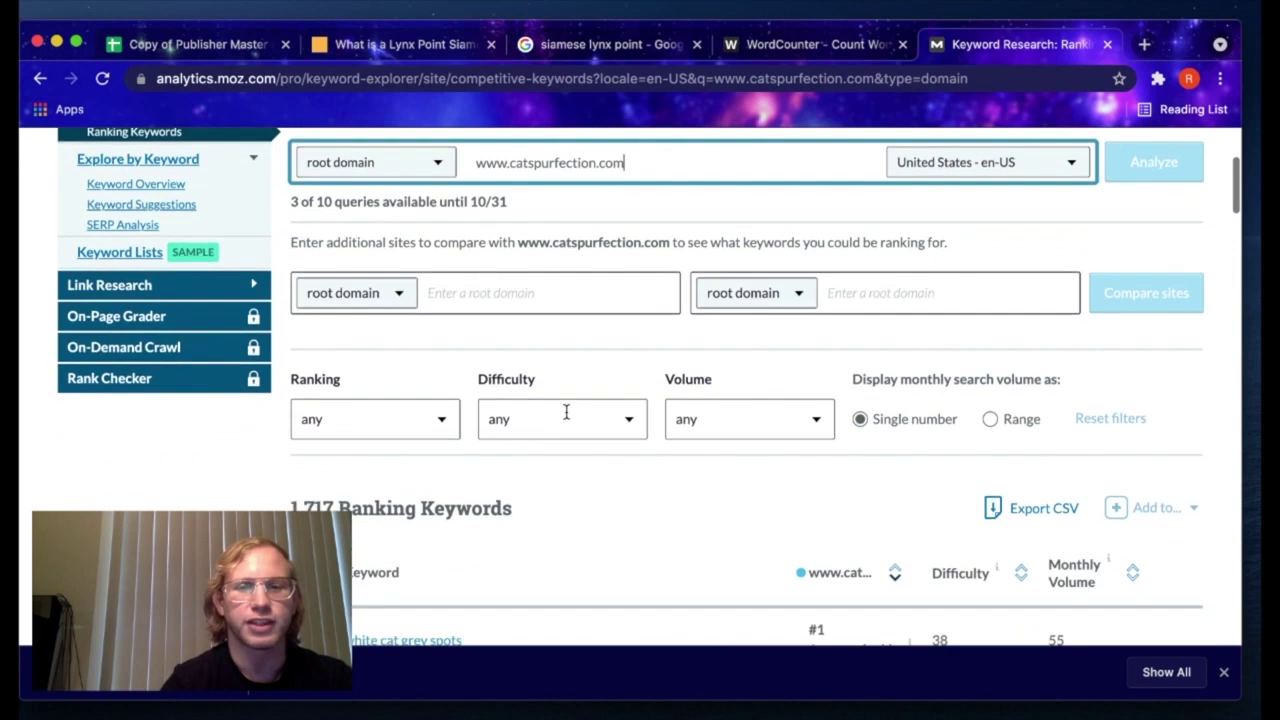
scroll(566, 418, down, 10)
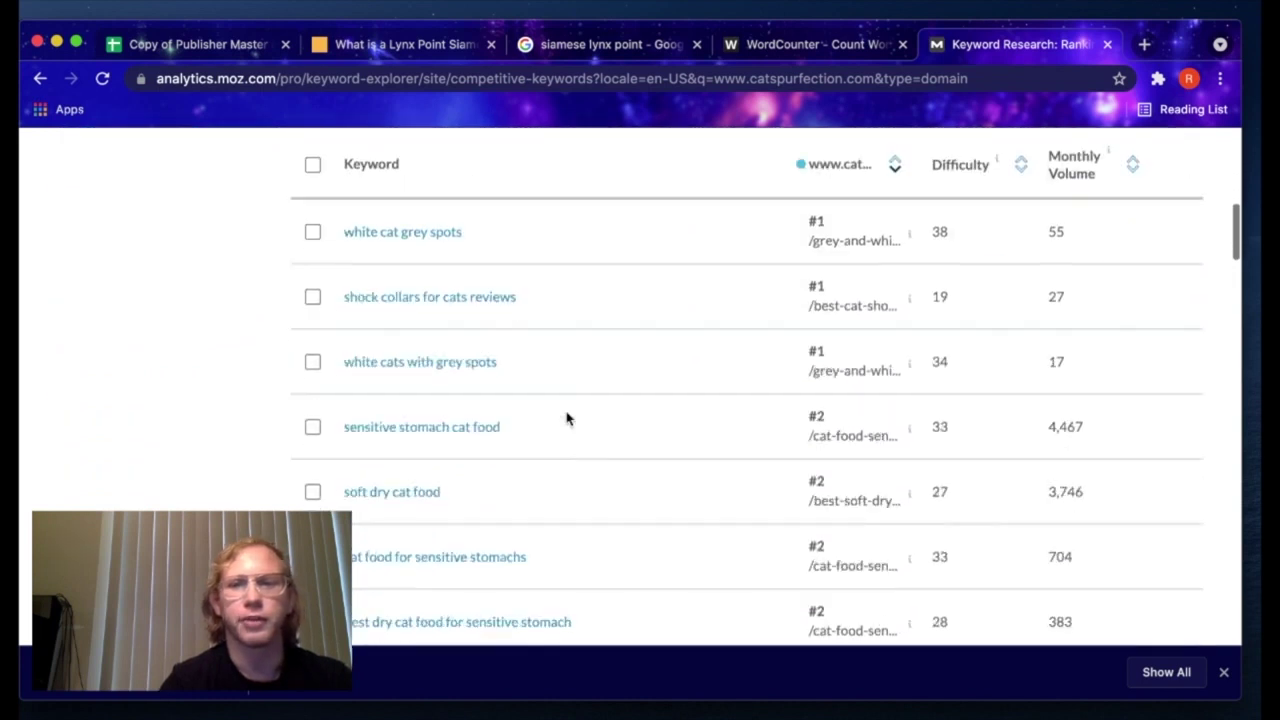
scroll(566, 418, down, 9)
scroll(566, 418, up, 17)
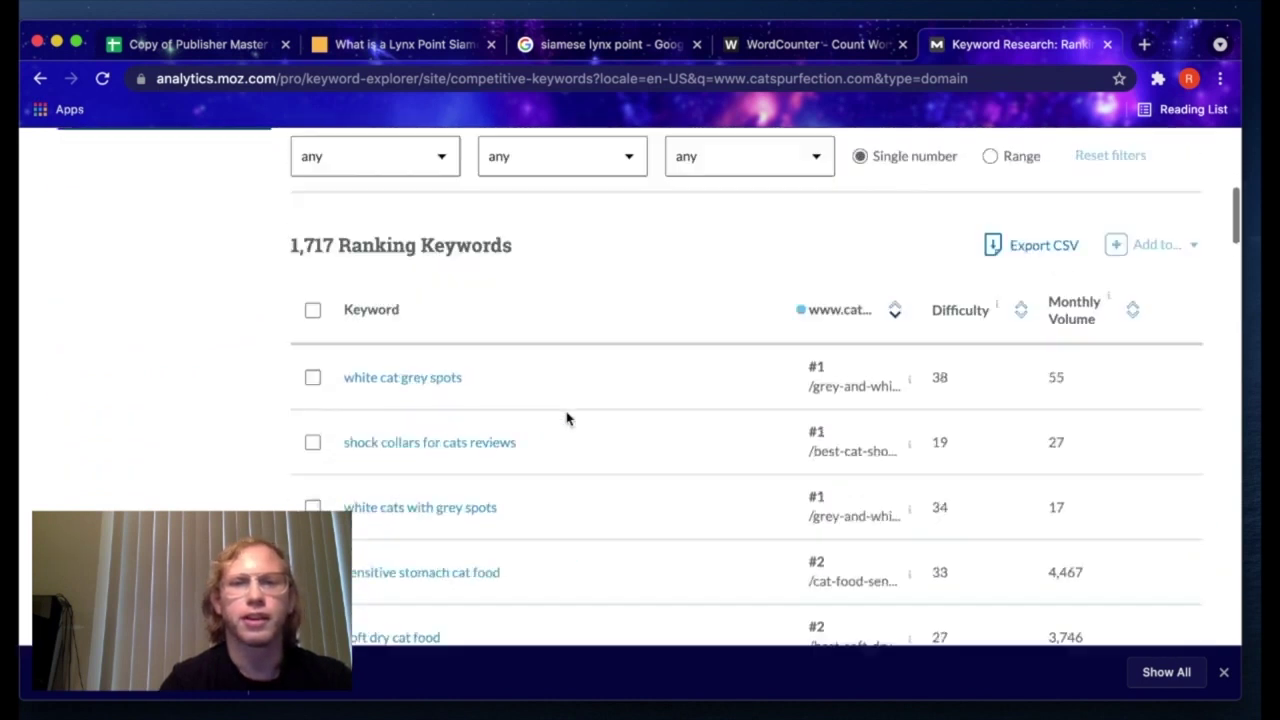
scroll(566, 418, up, 10)
scroll(566, 418, down, 1)
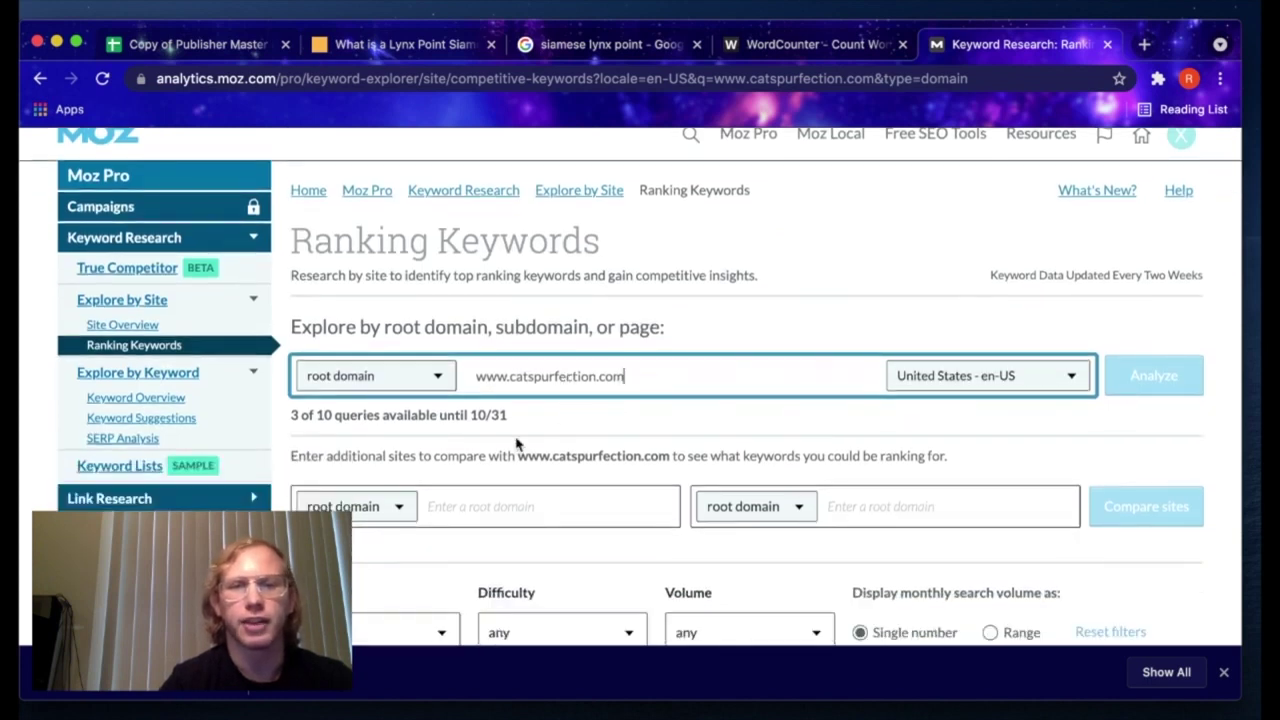
Step: Filter the domain's ranking keywords to positions #11-20 and look over the filtered keyword list
scroll(516, 444, down, 4)
click(362, 455)
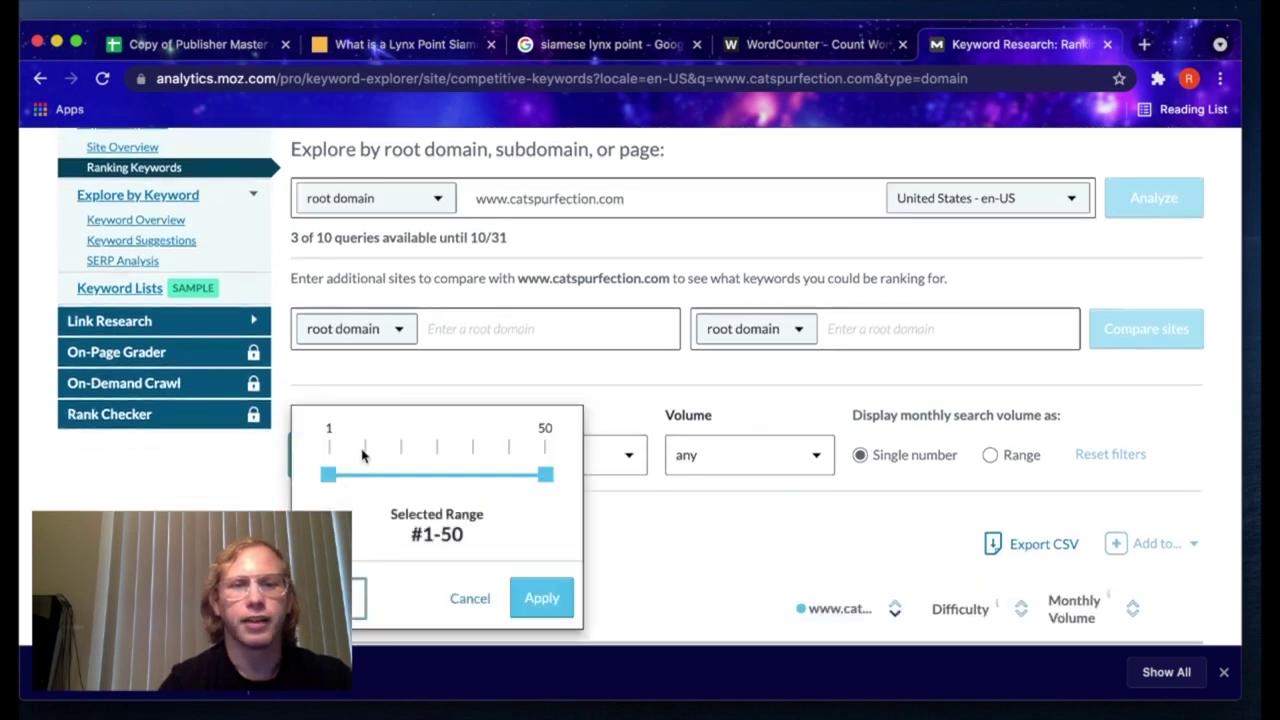
drag(328, 474, 408, 477)
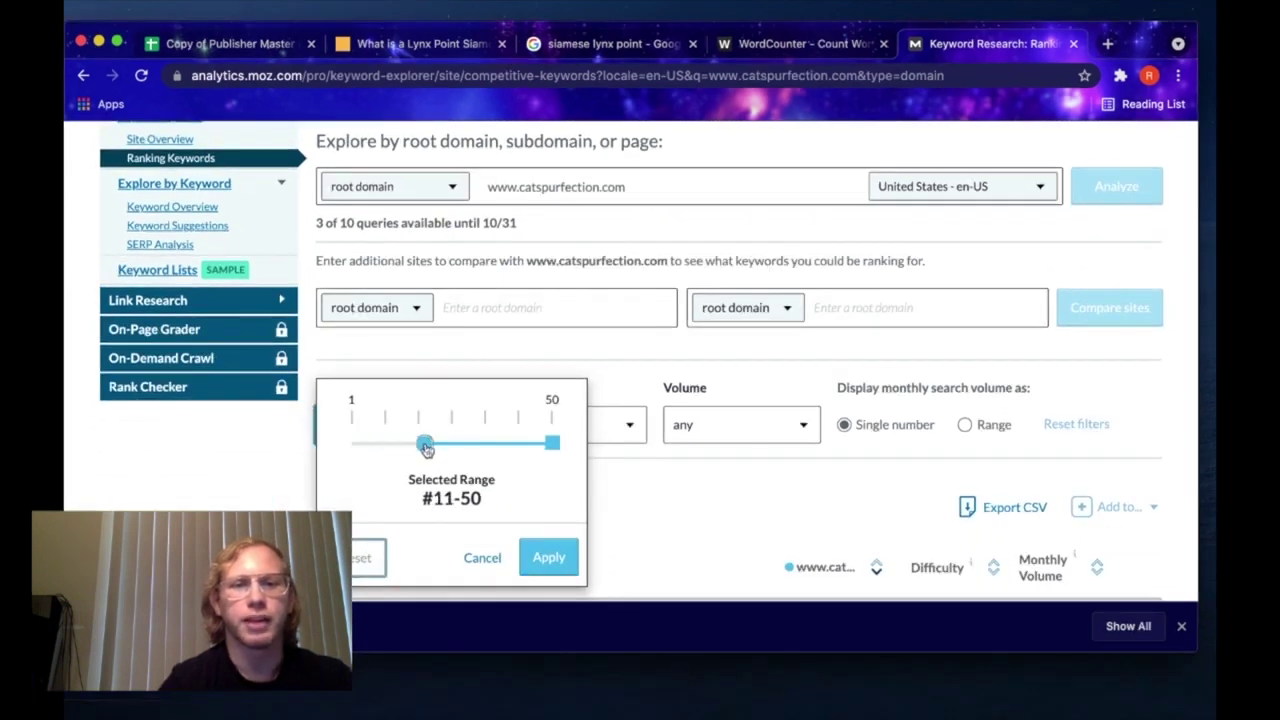
drag(552, 443, 449, 450)
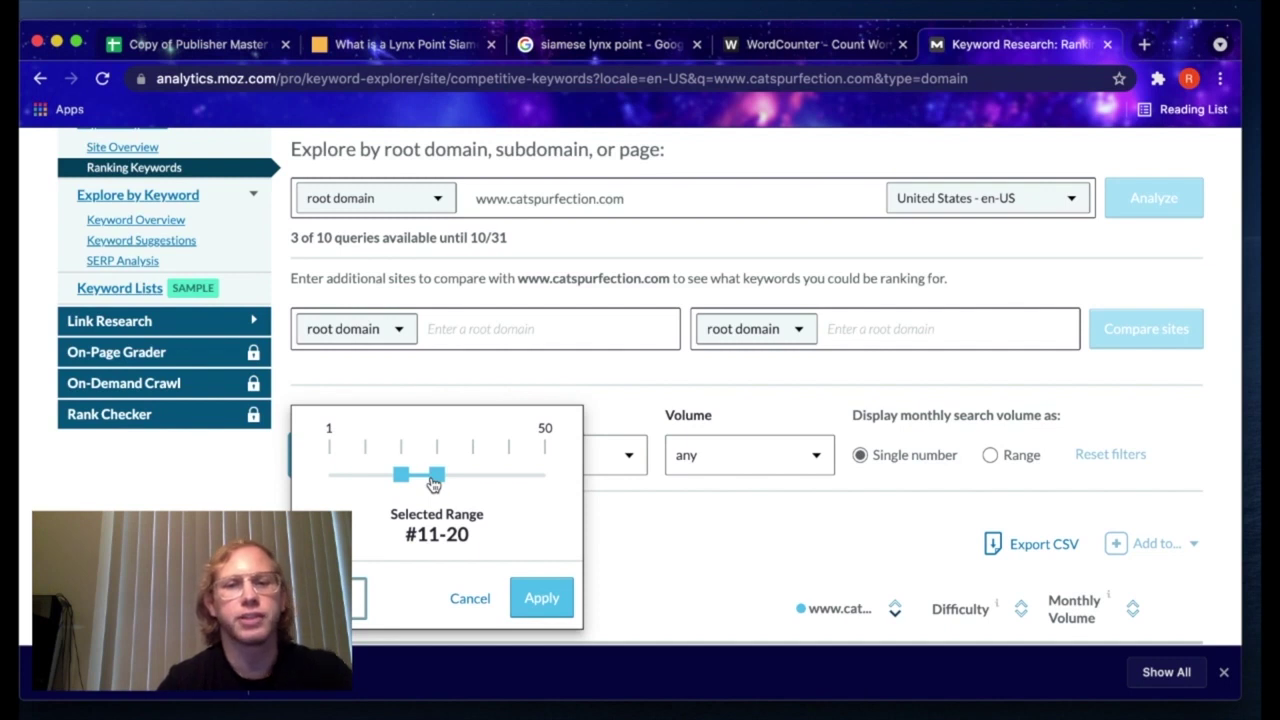
click(537, 595)
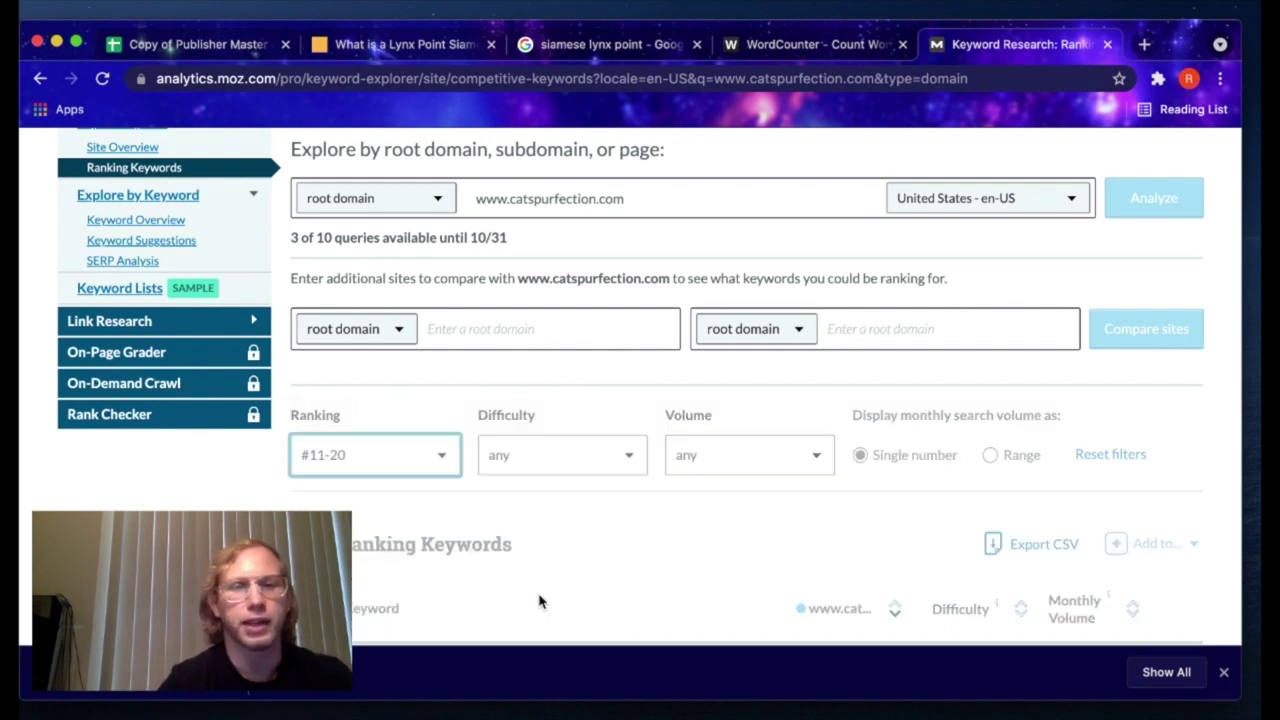
scroll(543, 430, down, 5)
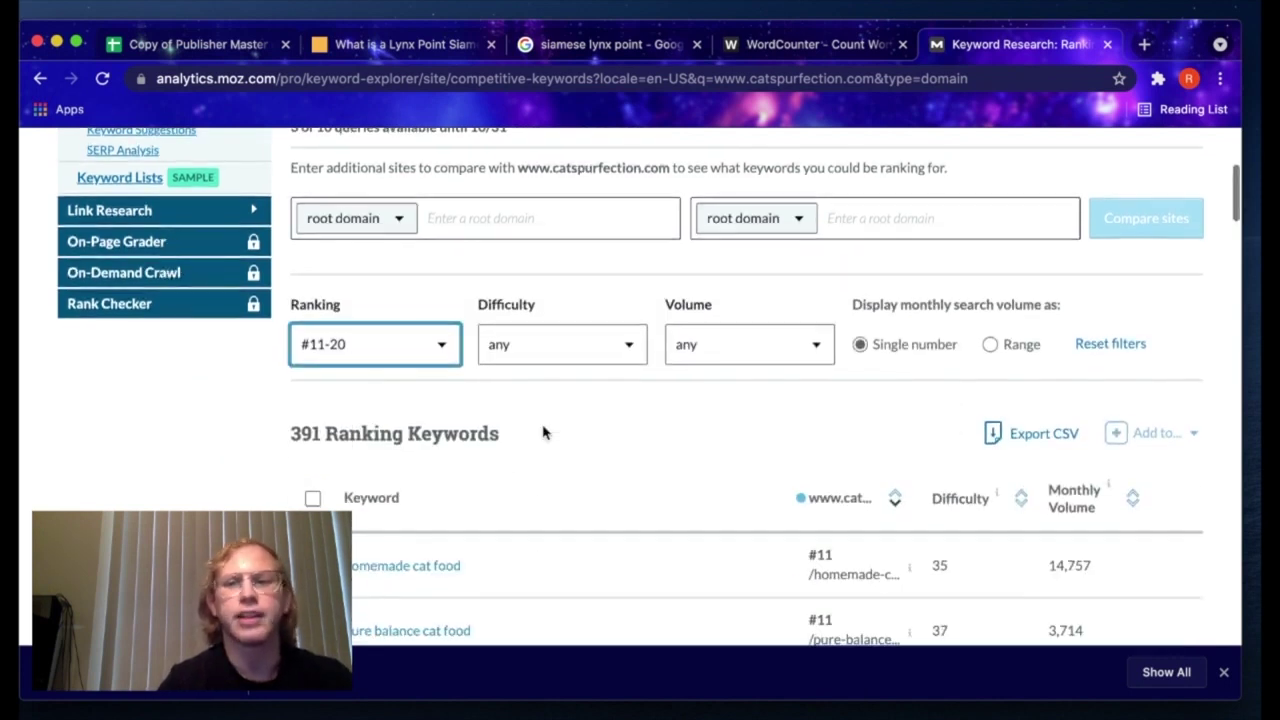
scroll(543, 430, down, 2)
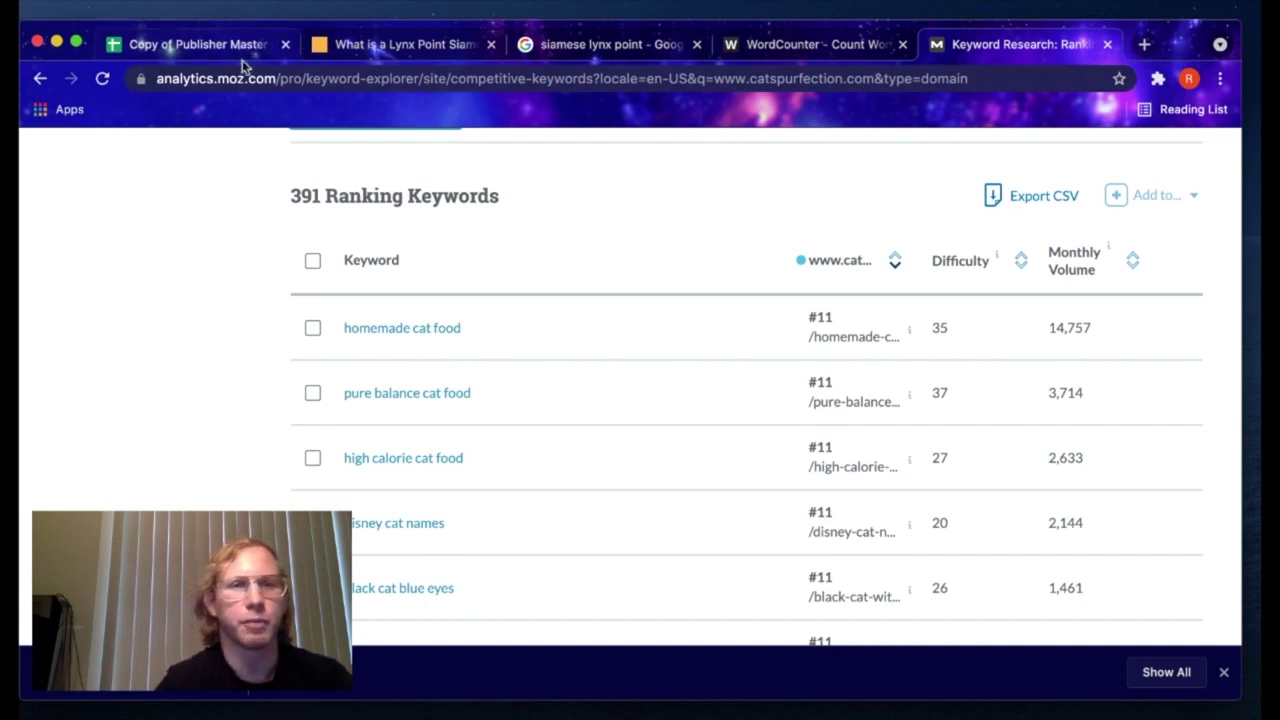
Step: Copy the full URL of the Lynx Point Siamese article on CatsPurfection
click(210, 47)
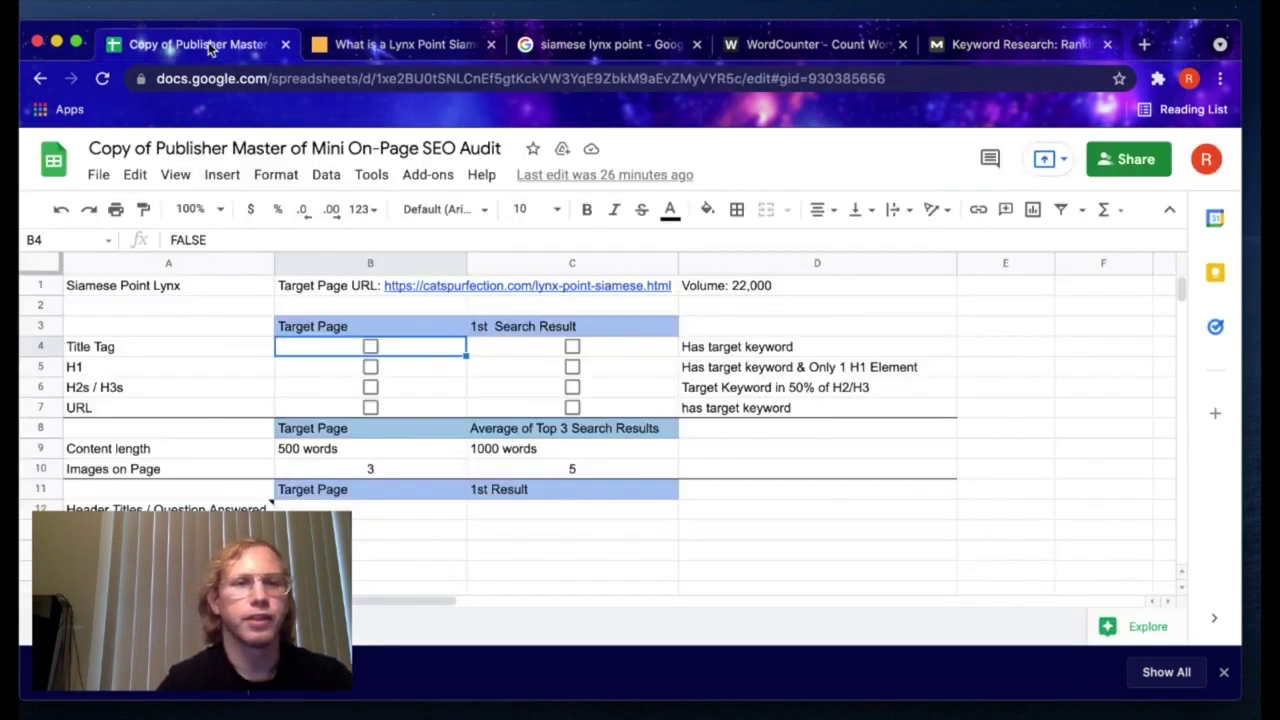
click(416, 47)
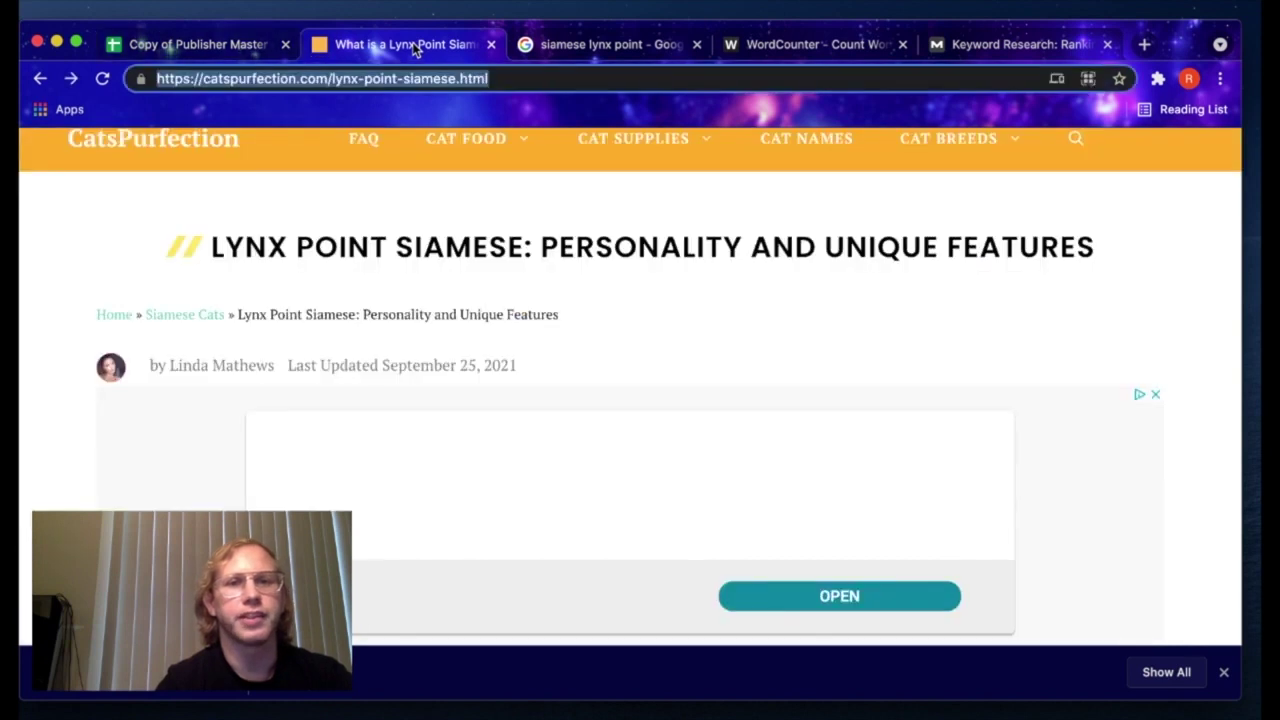
click(385, 80)
key(ctrl+c)
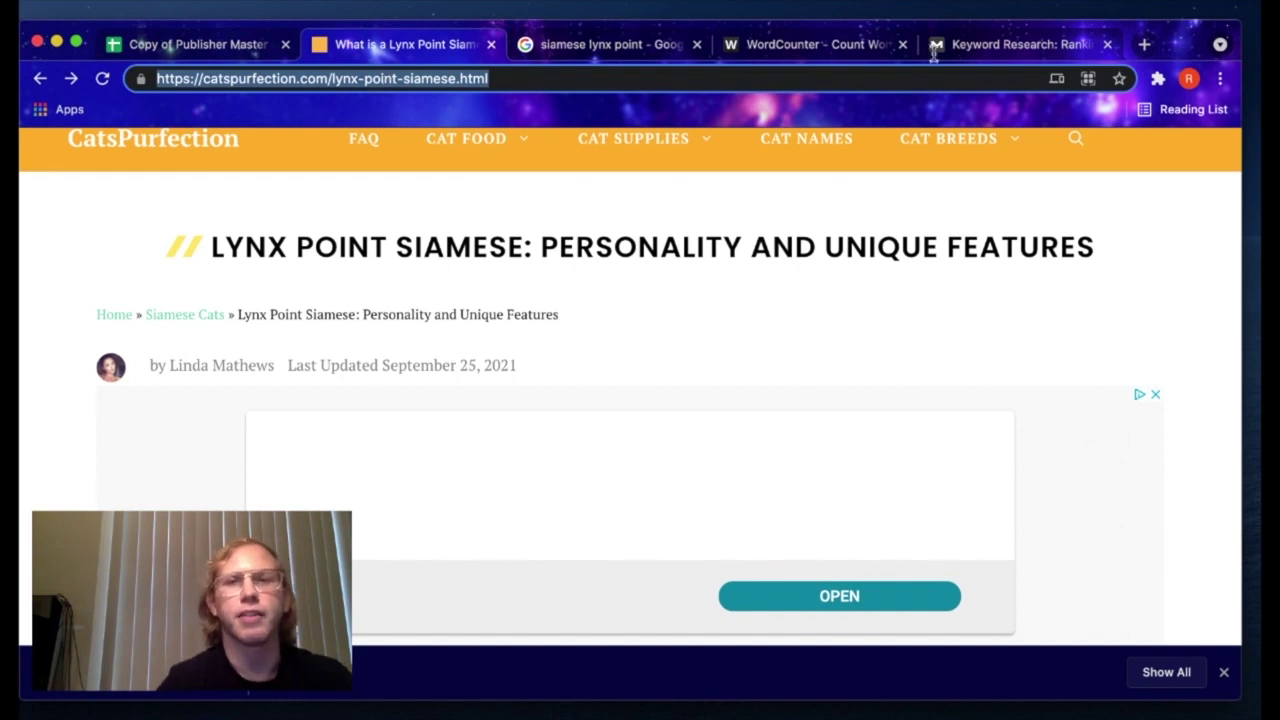
click(984, 46)
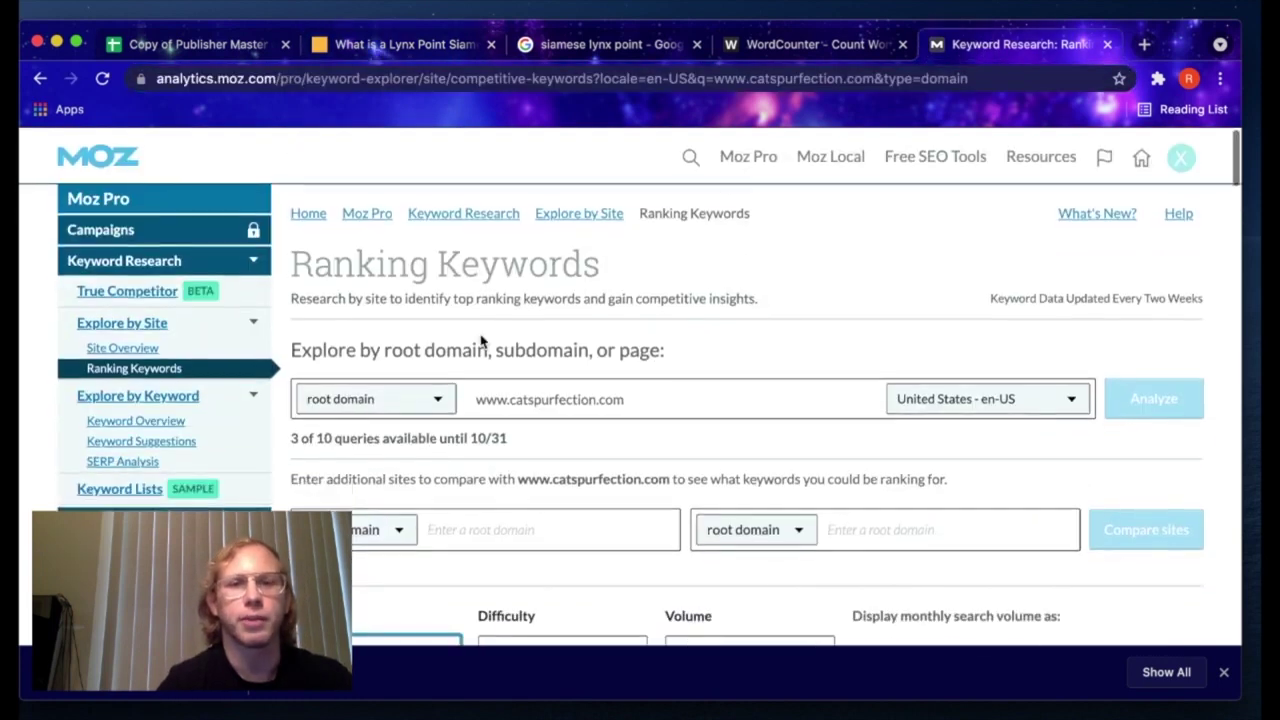
triple_click(572, 394)
key(ctrl+v)
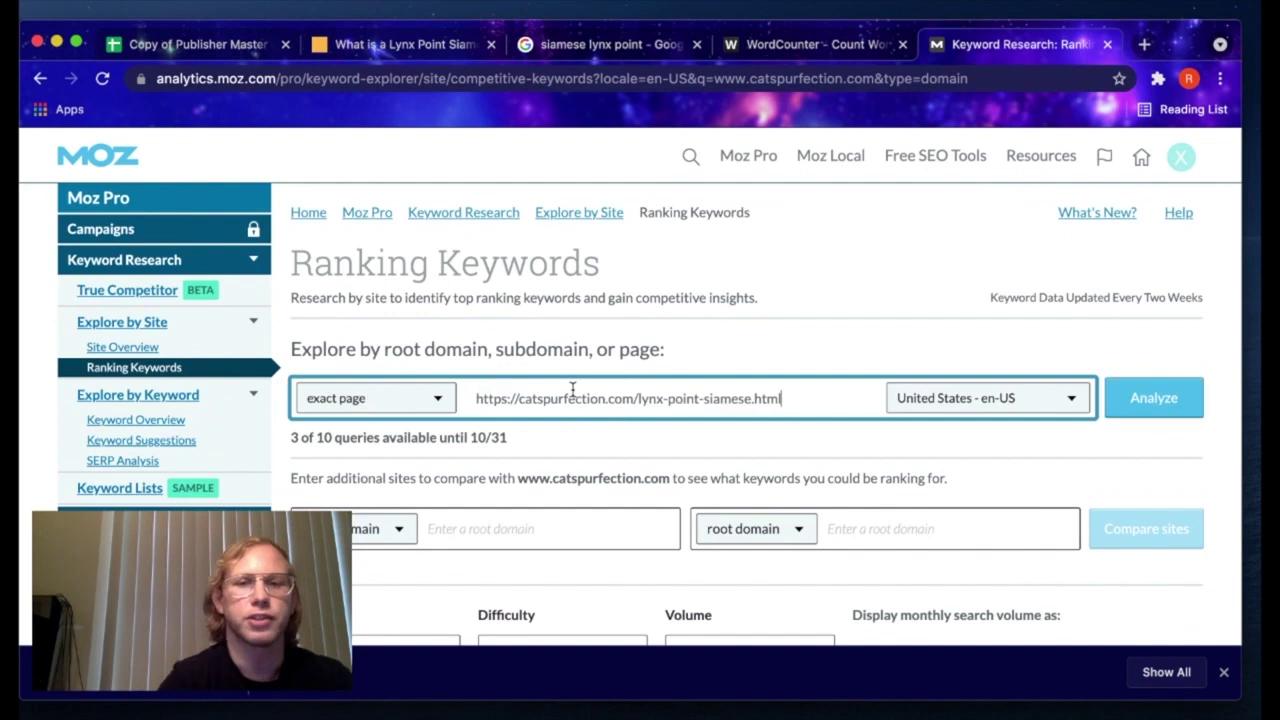
click(1152, 400)
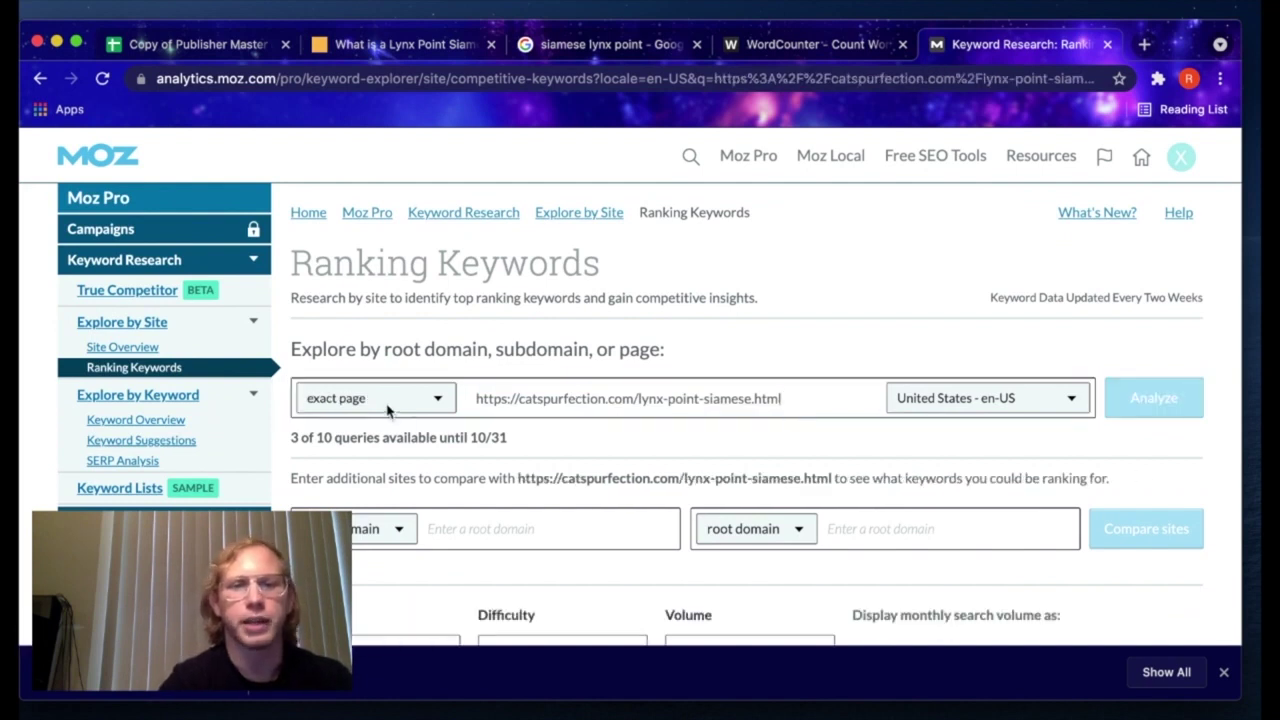
scroll(400, 410, down, 5)
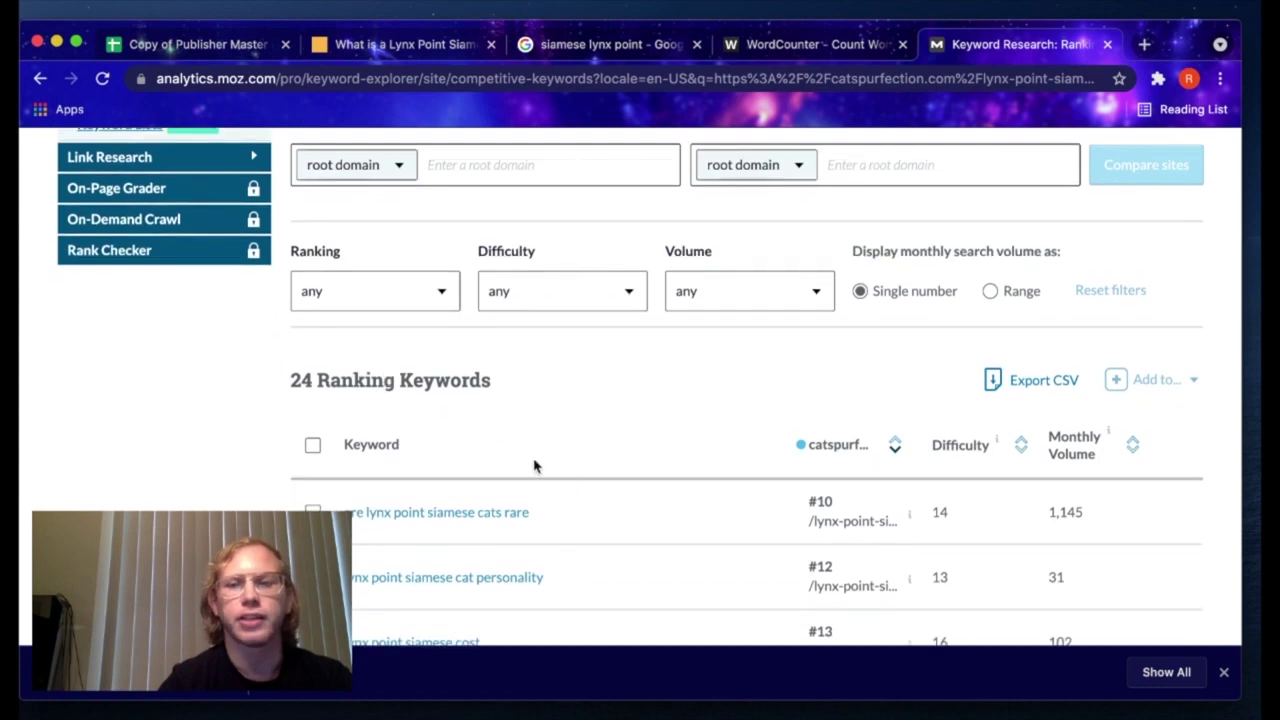
scroll(534, 463, down, 1)
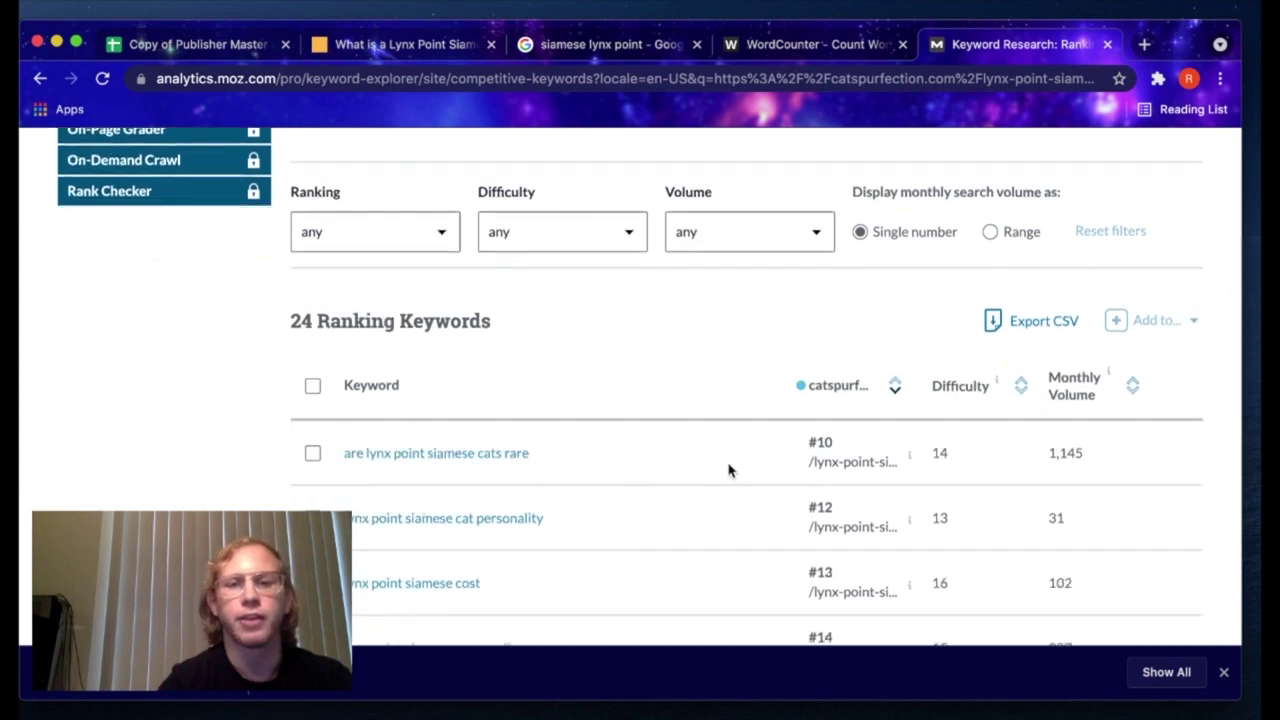
scroll(740, 476, down, 1)
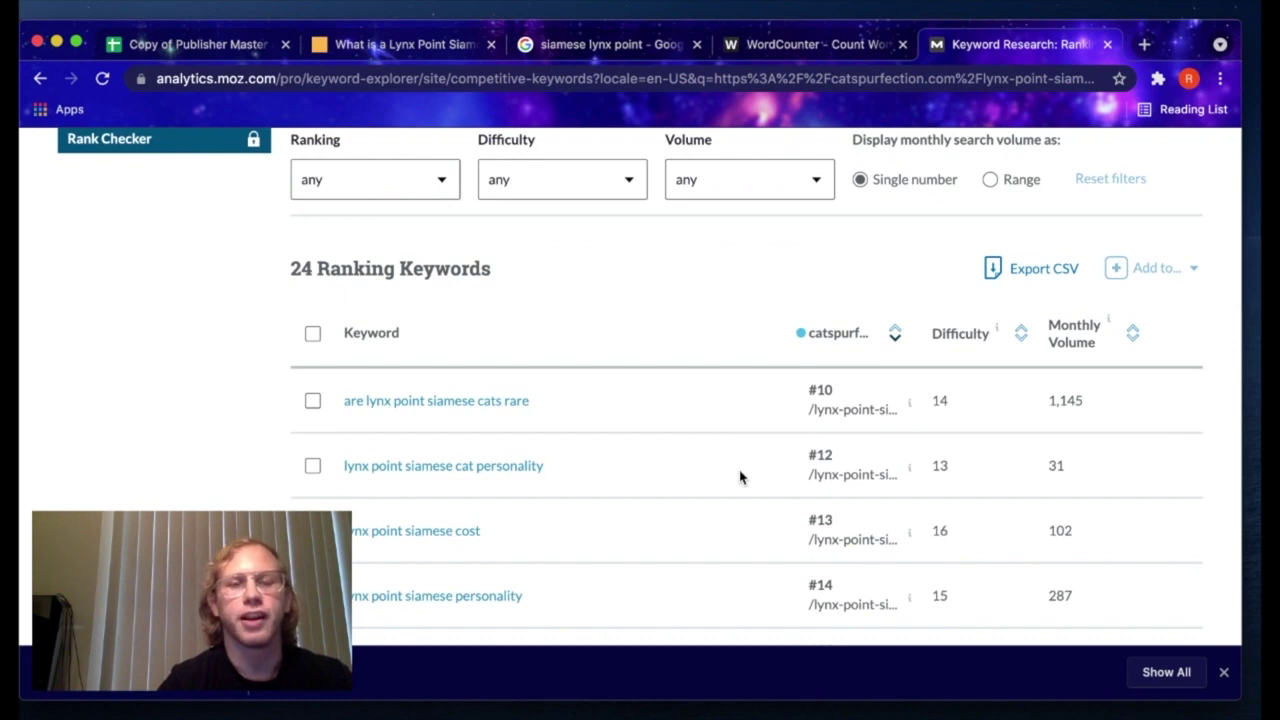
scroll(740, 476, down, 1)
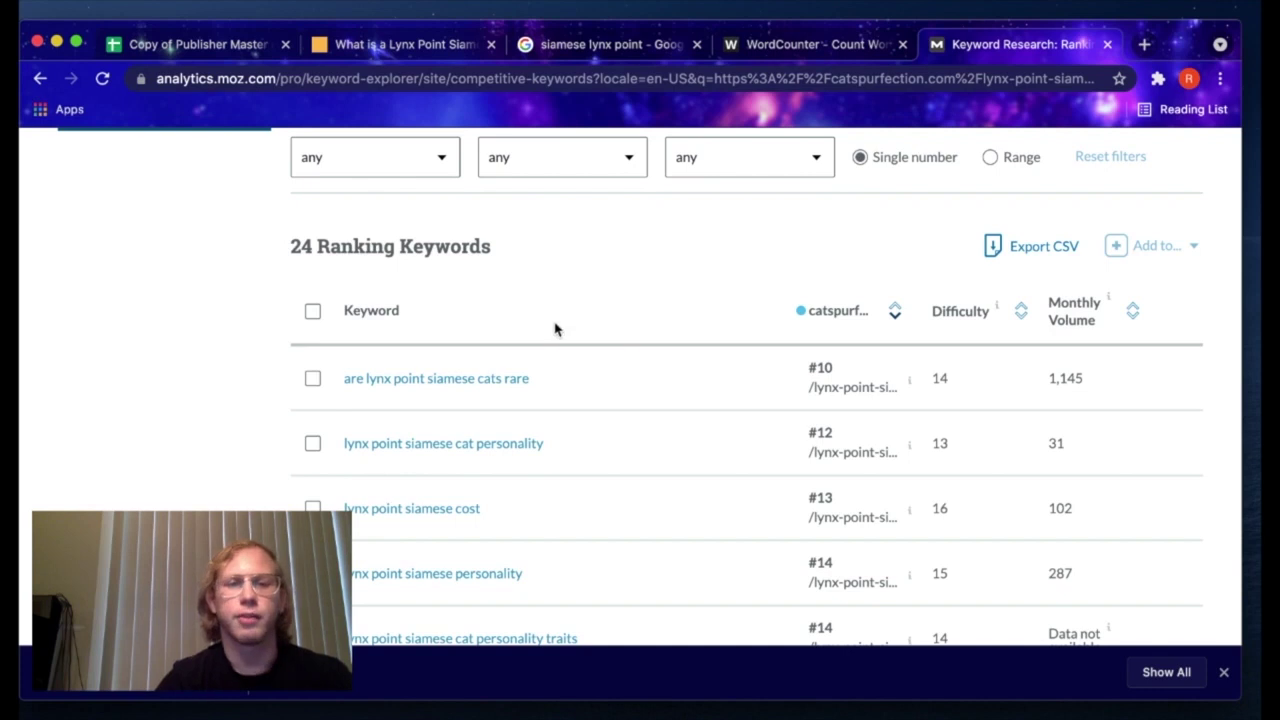
Step: Check the audit criteria in the SEO audit spreadsheet, and open the page source of the CatsPurfection Lynx Point Siamese article
click(221, 50)
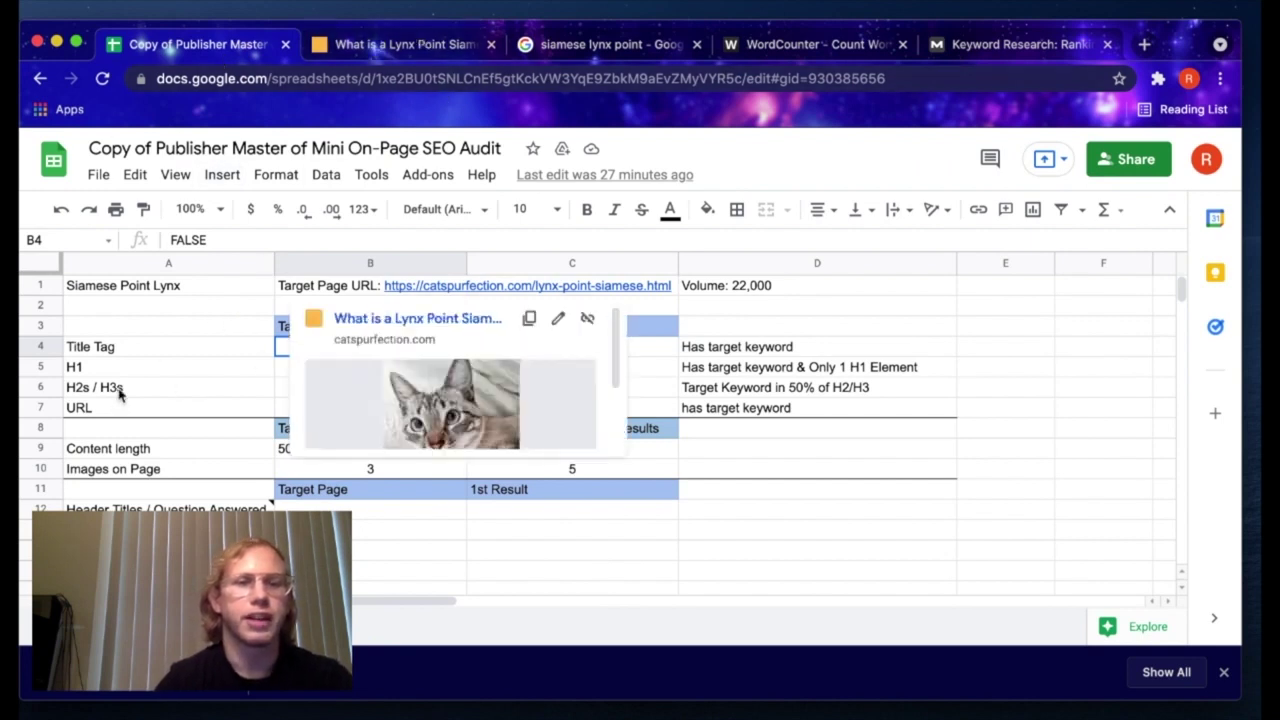
click(924, 311)
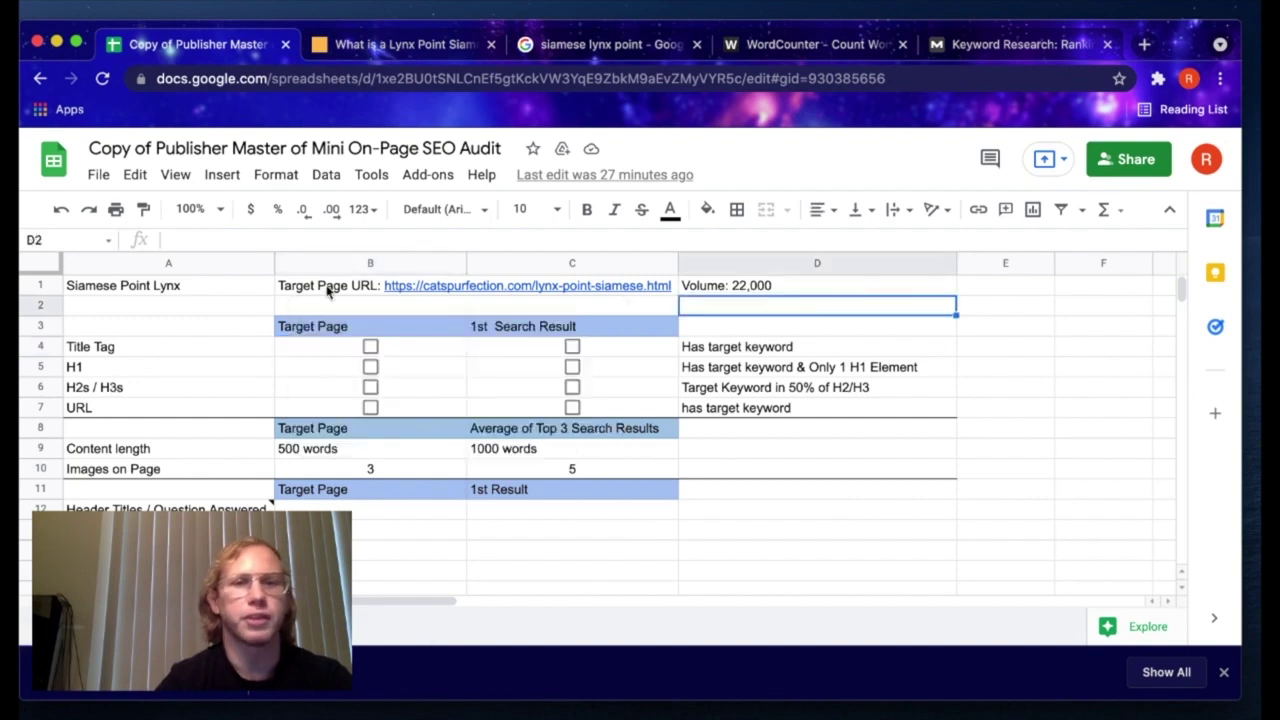
click(419, 48)
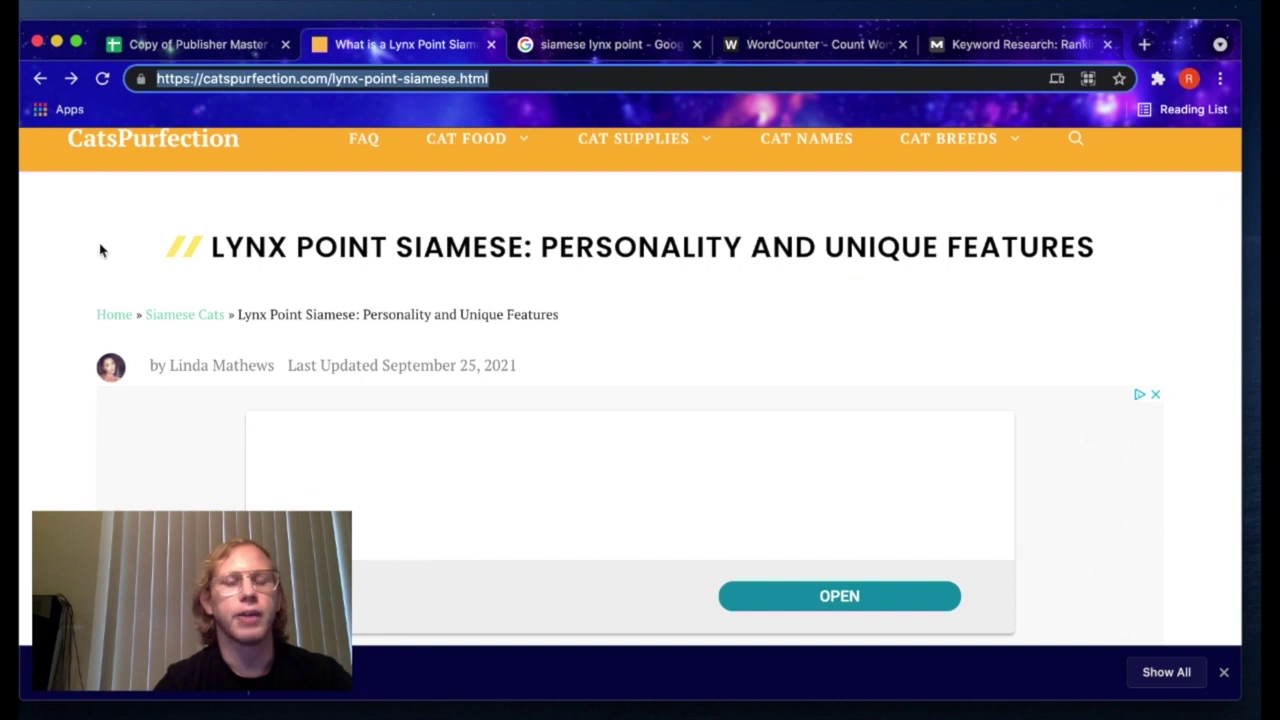
right_click(63, 260)
click(150, 475)
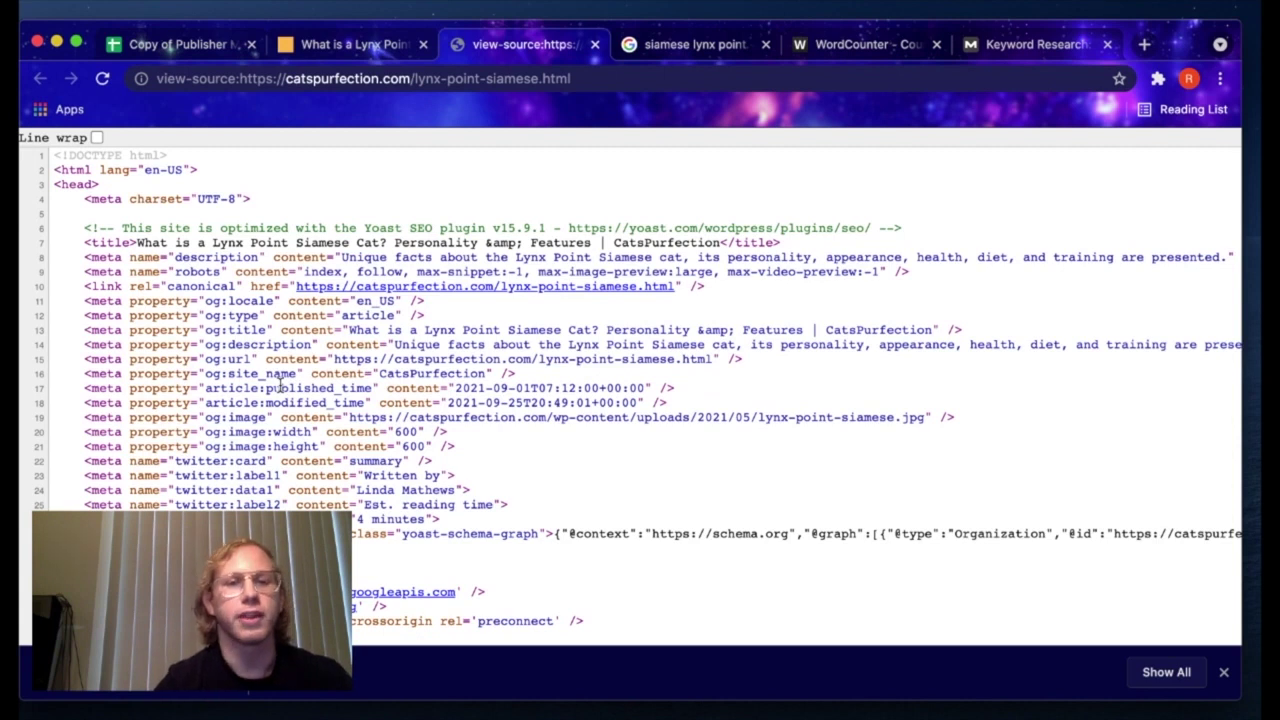
Step: Search the source for "<title" to check the title for the keyword, and tick Title Tag for the Target Page in the audit spreadsheet
key(super+f)
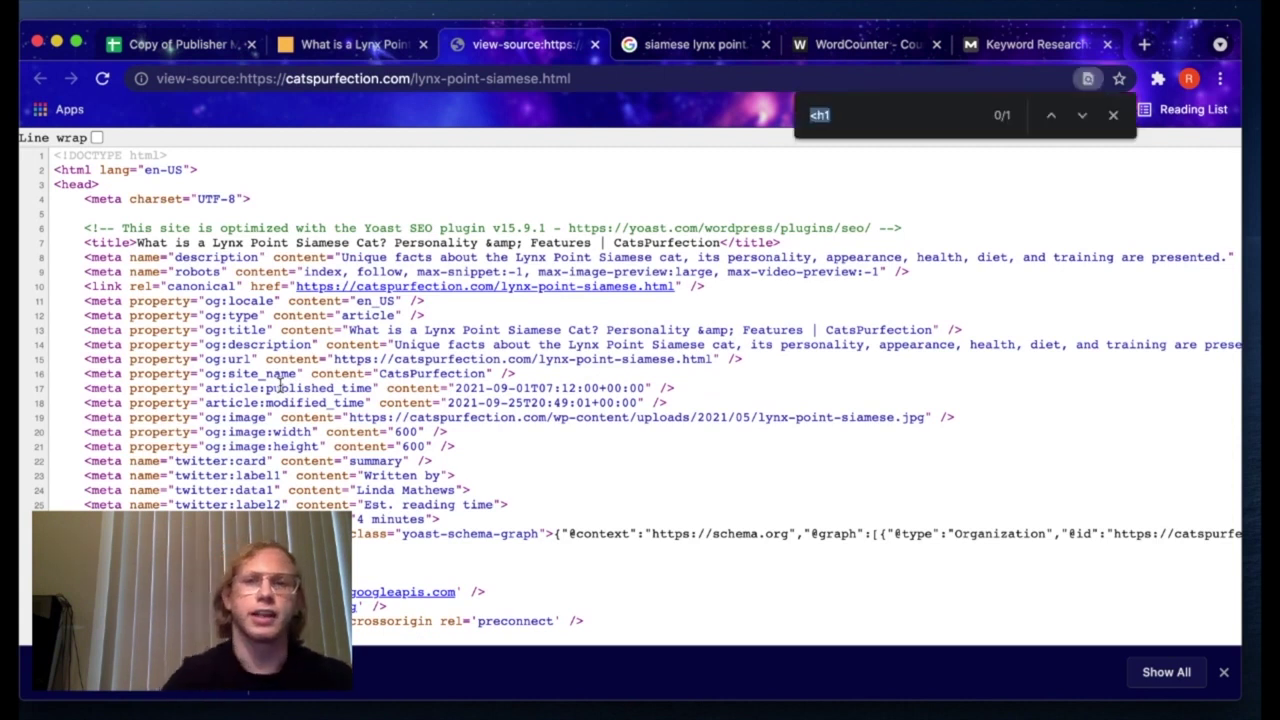
text(<title)
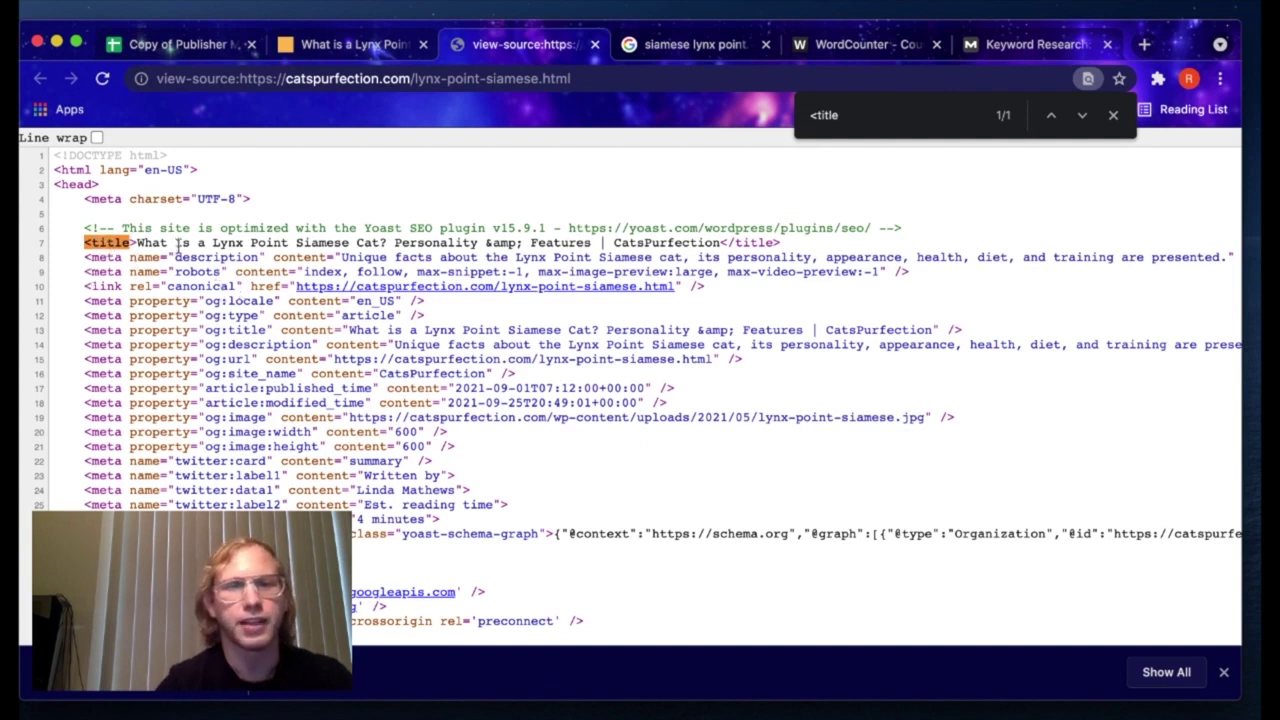
drag(213, 243, 350, 244)
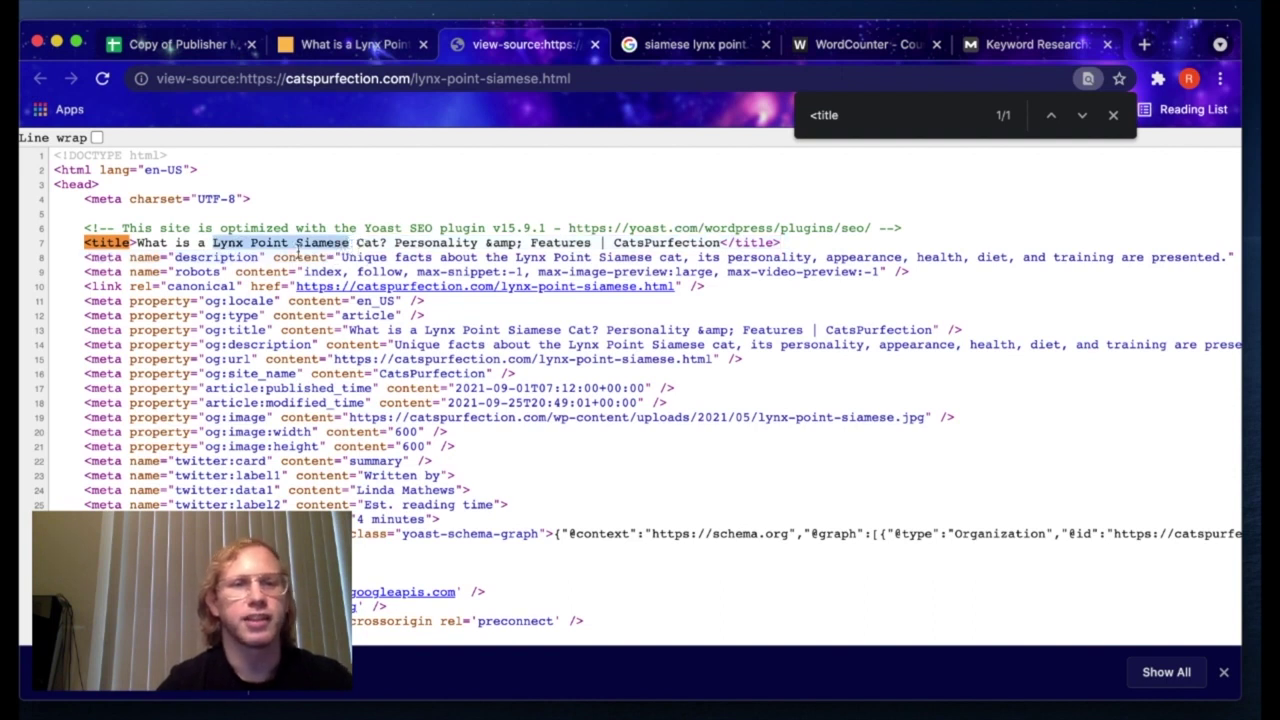
click(186, 42)
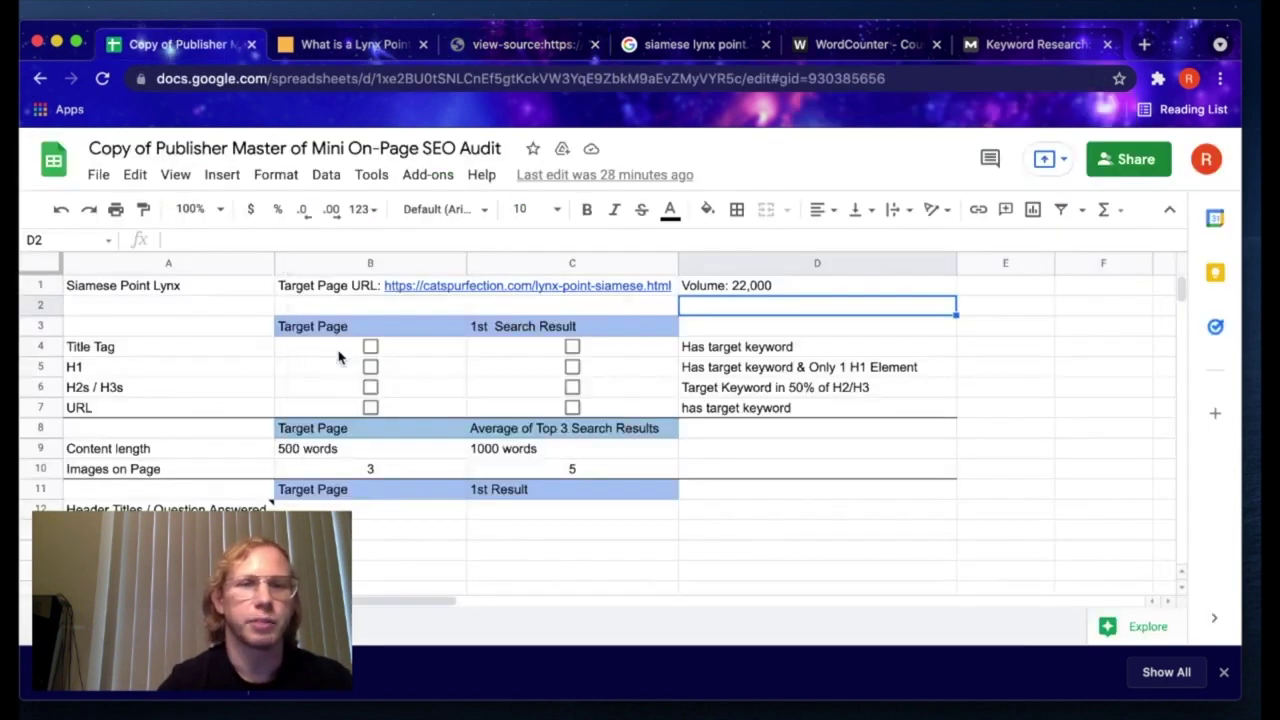
click(370, 346)
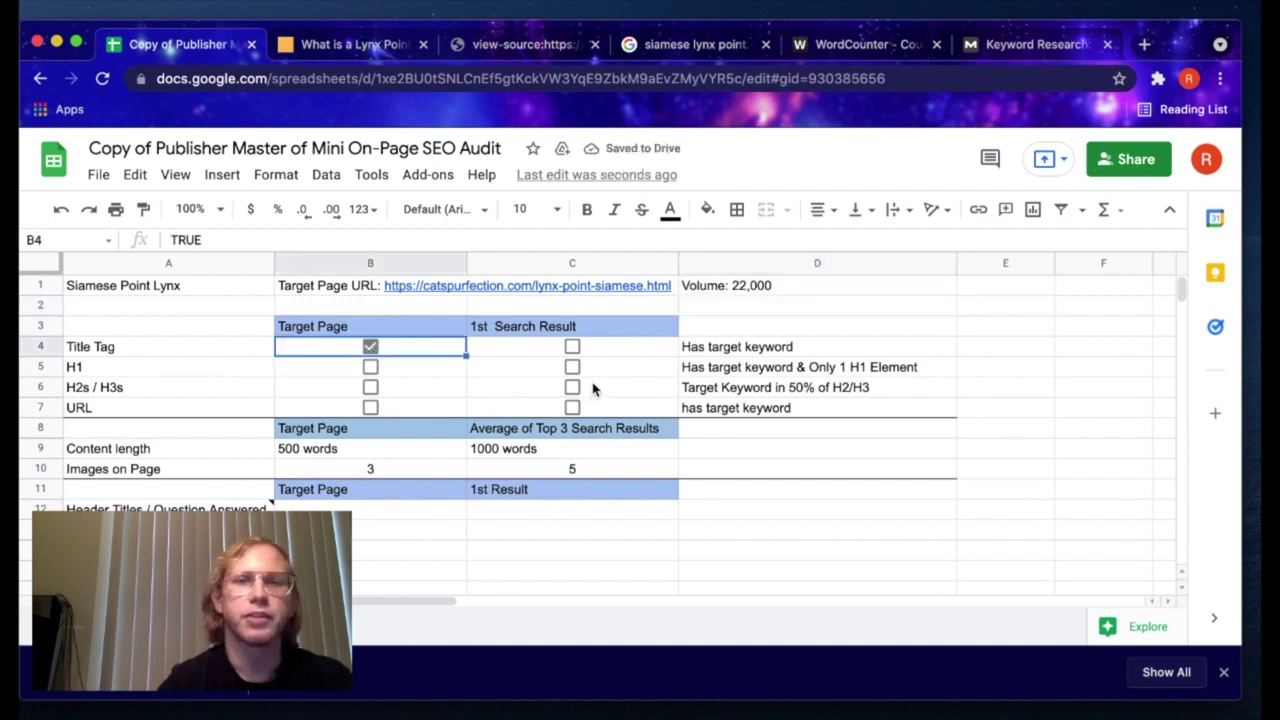
Step: Open the faqcats.com result from the "siamese lynx point" Google search and display its page source
click(668, 46)
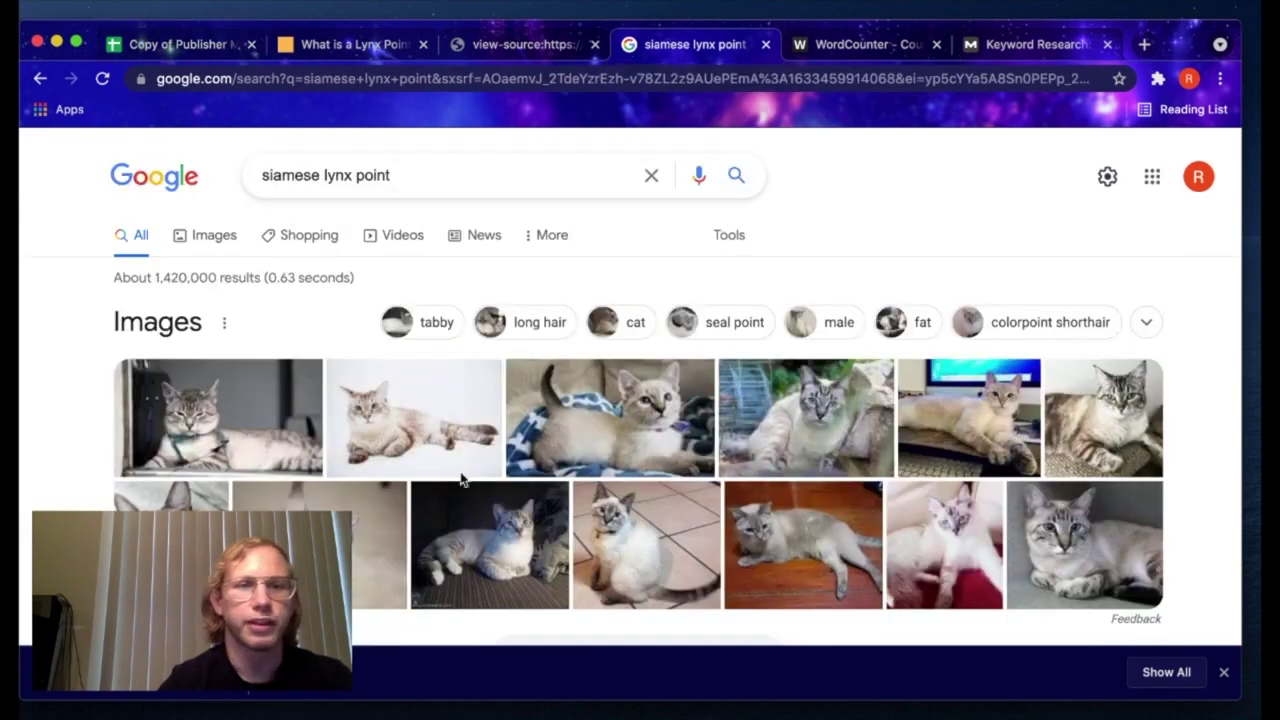
scroll(460, 480, down, 5)
scroll(462, 480, down, 3)
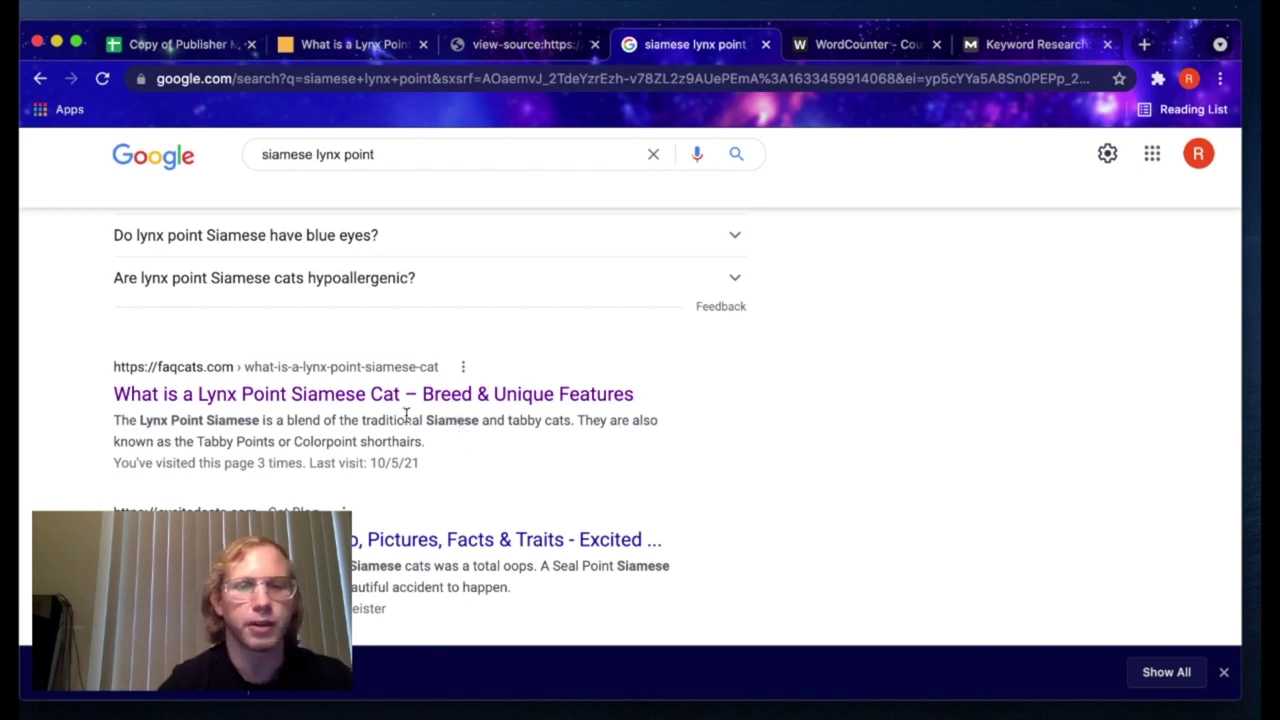
click(370, 410)
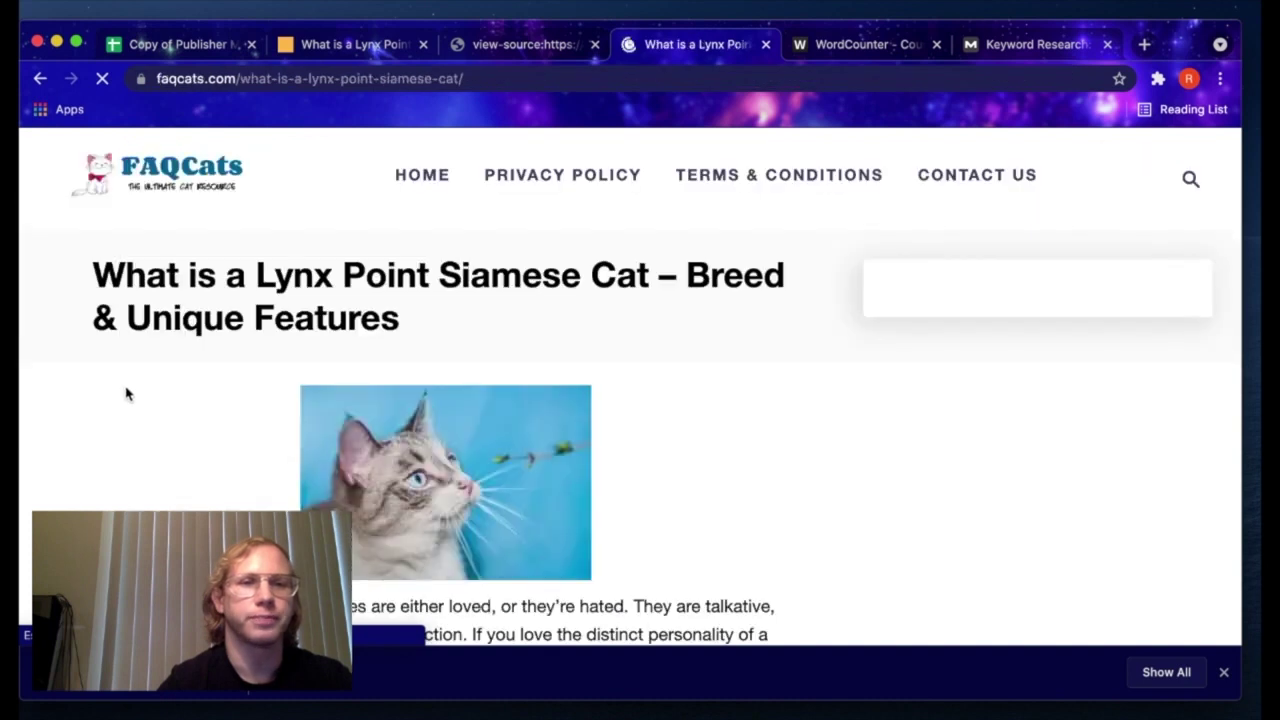
right_click(76, 408)
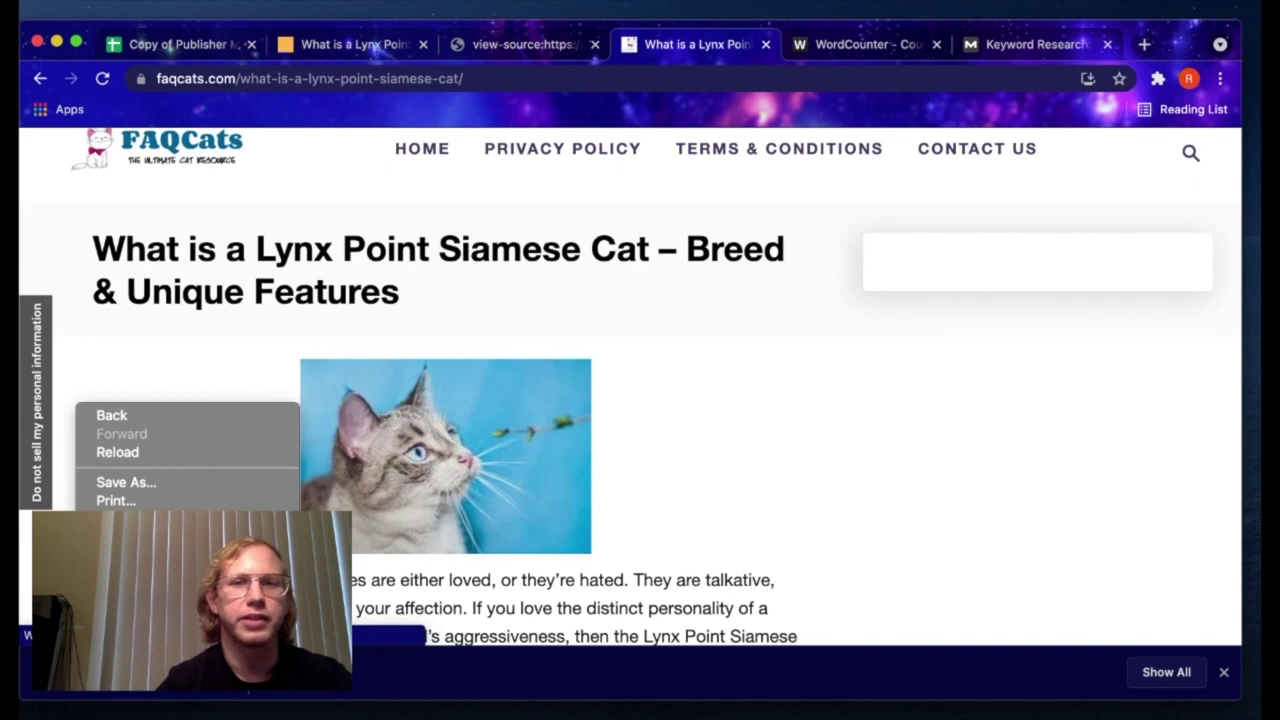
click(150, 566)
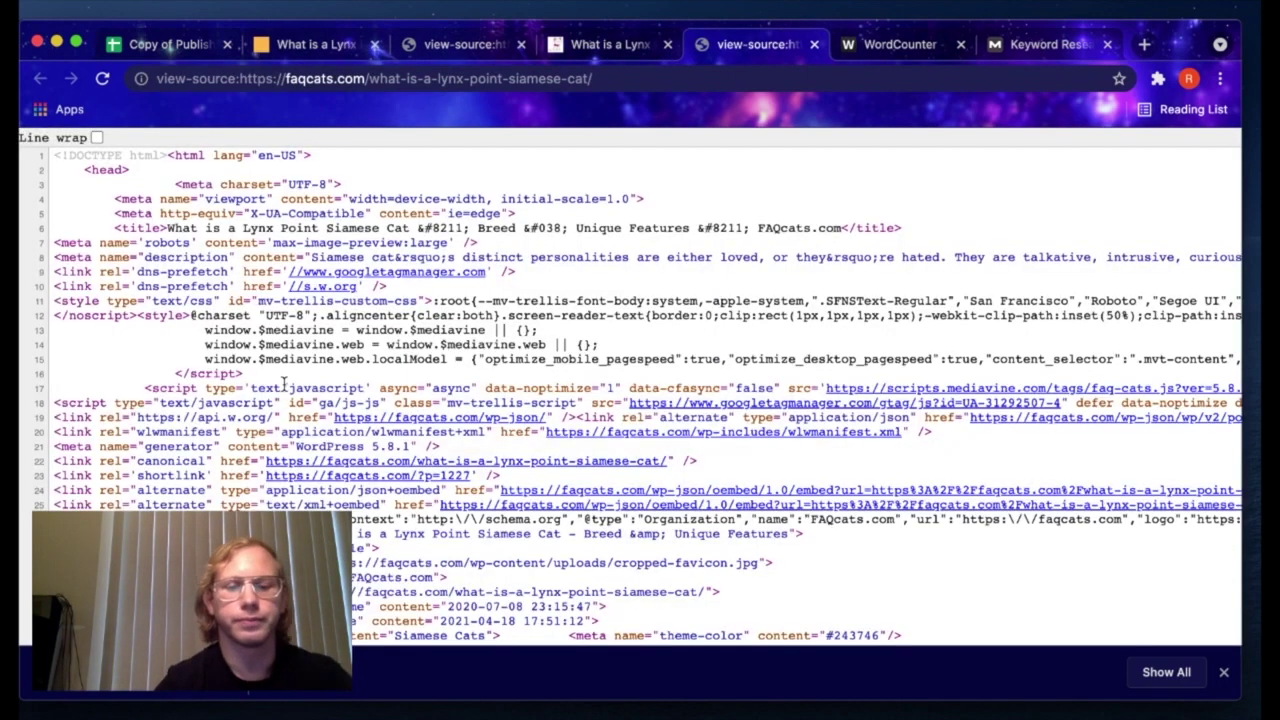
Step: Find "<title" in the faqcats.com source, check the title for the keyword, and tick Title Tag for the 1st Search Result in the audit spreadsheet
key(super+f)
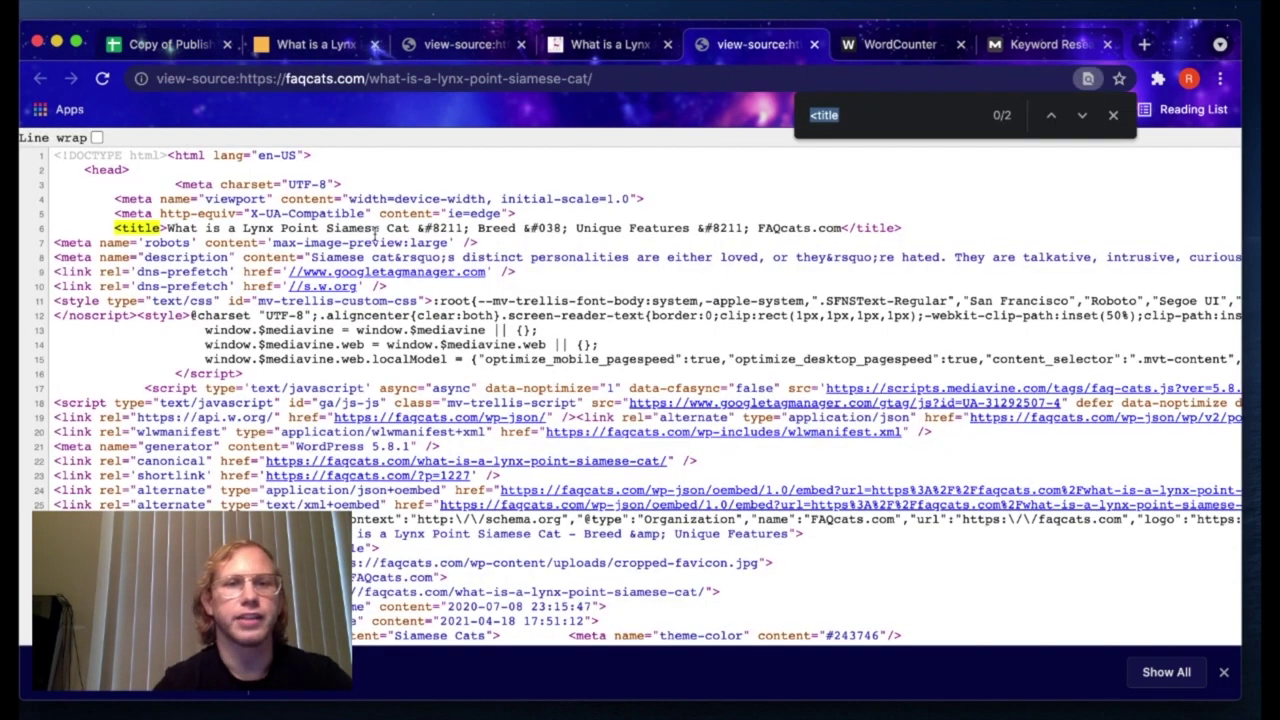
drag(242, 228, 406, 228)
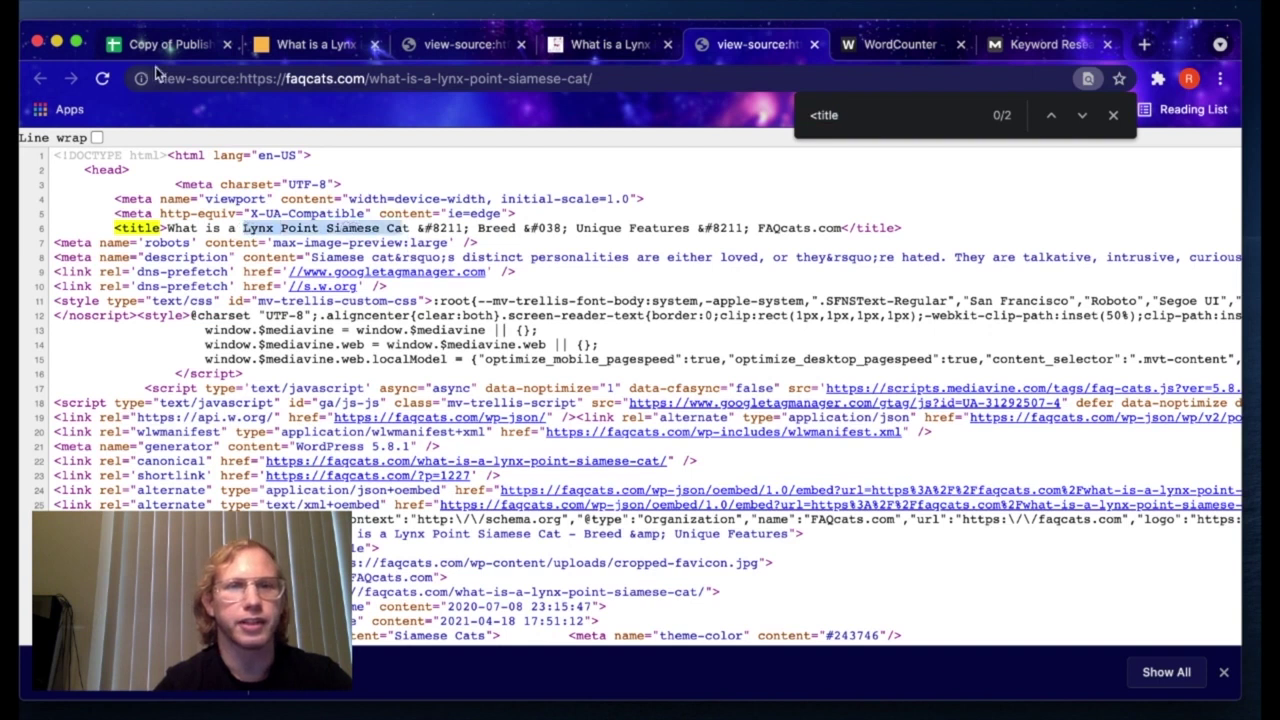
click(170, 44)
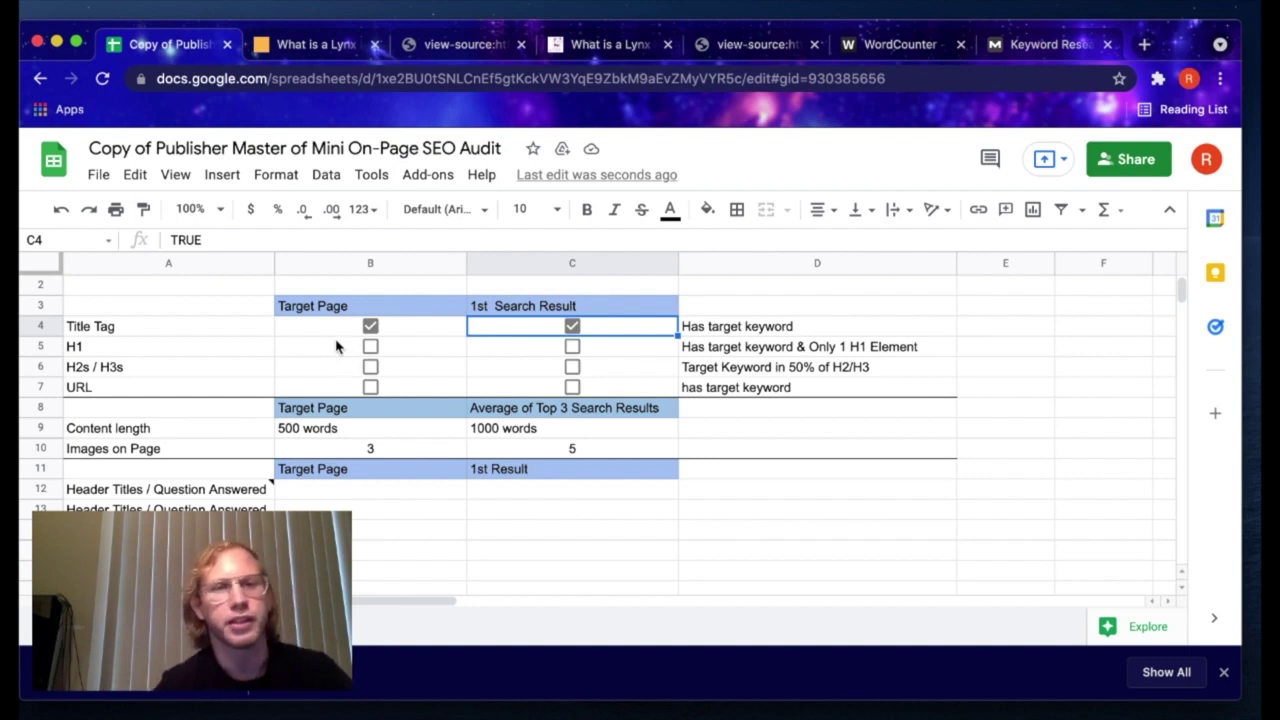
Step: Search the CatsPurfection page source for "<h1", check the heading for the keyword, and tick H1 for the Target Page in the audit spreadsheet
click(302, 46)
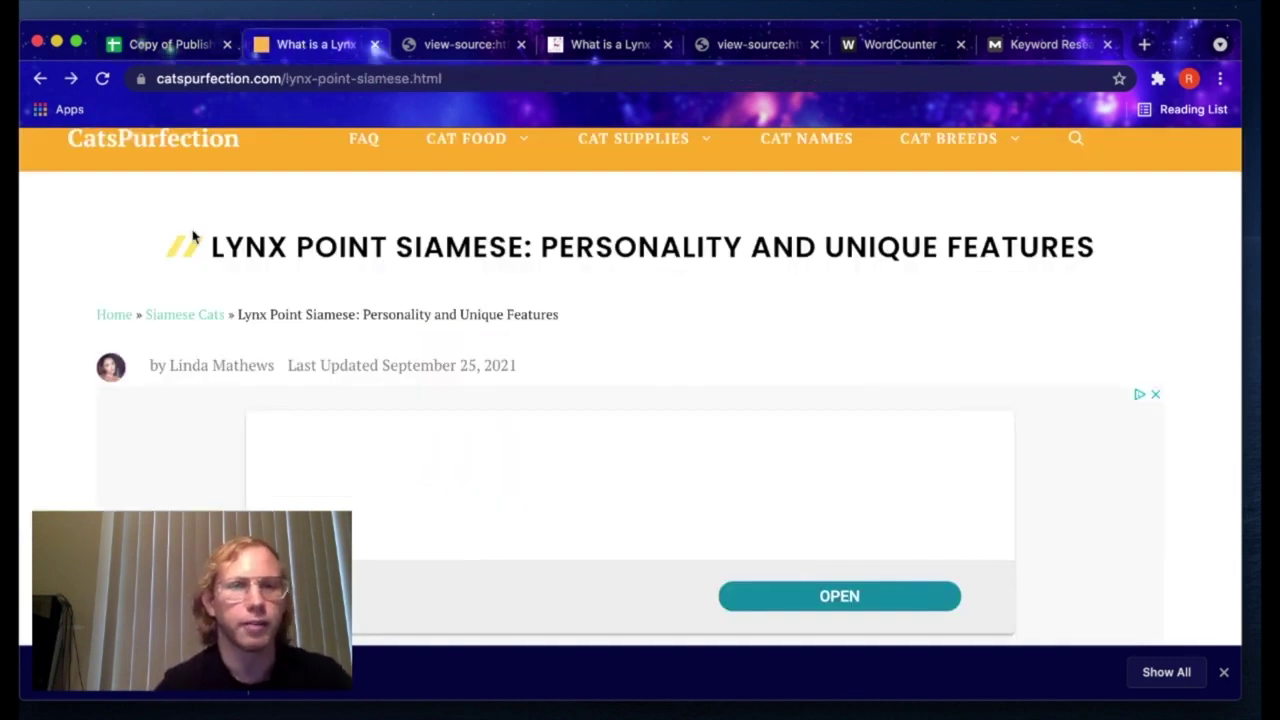
click(458, 45)
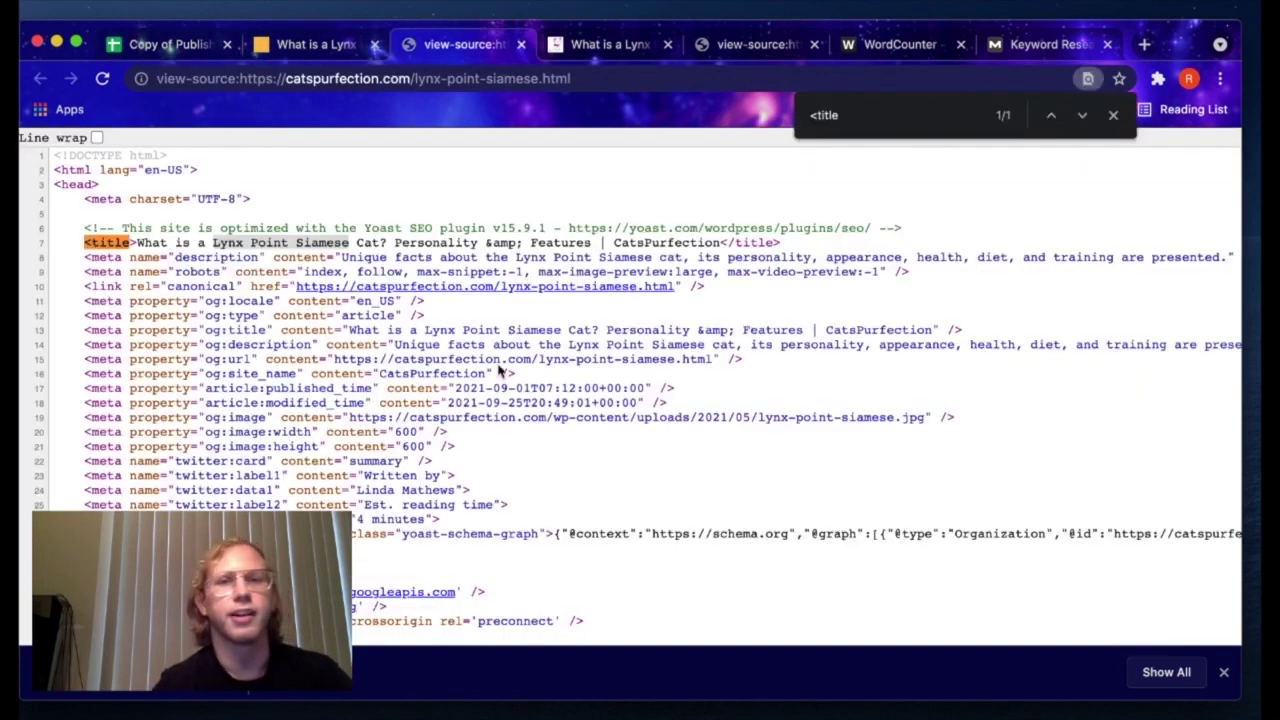
key(BackSpace)
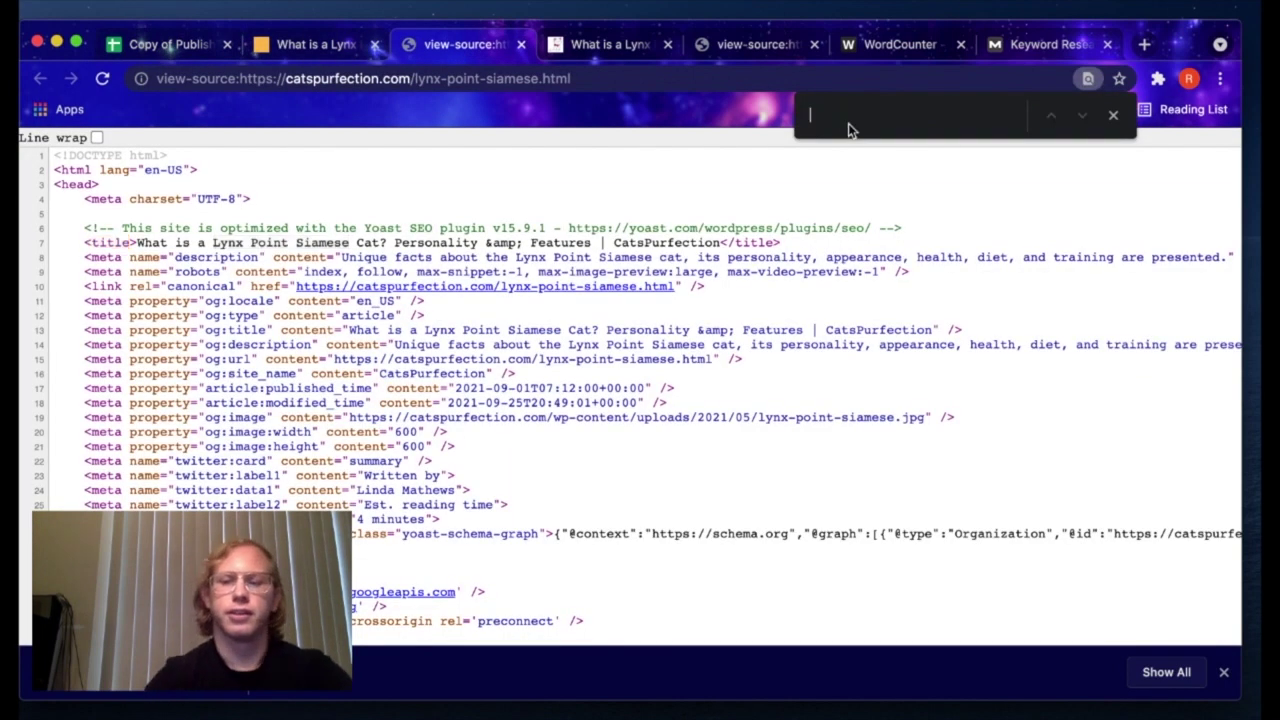
text(<h1)
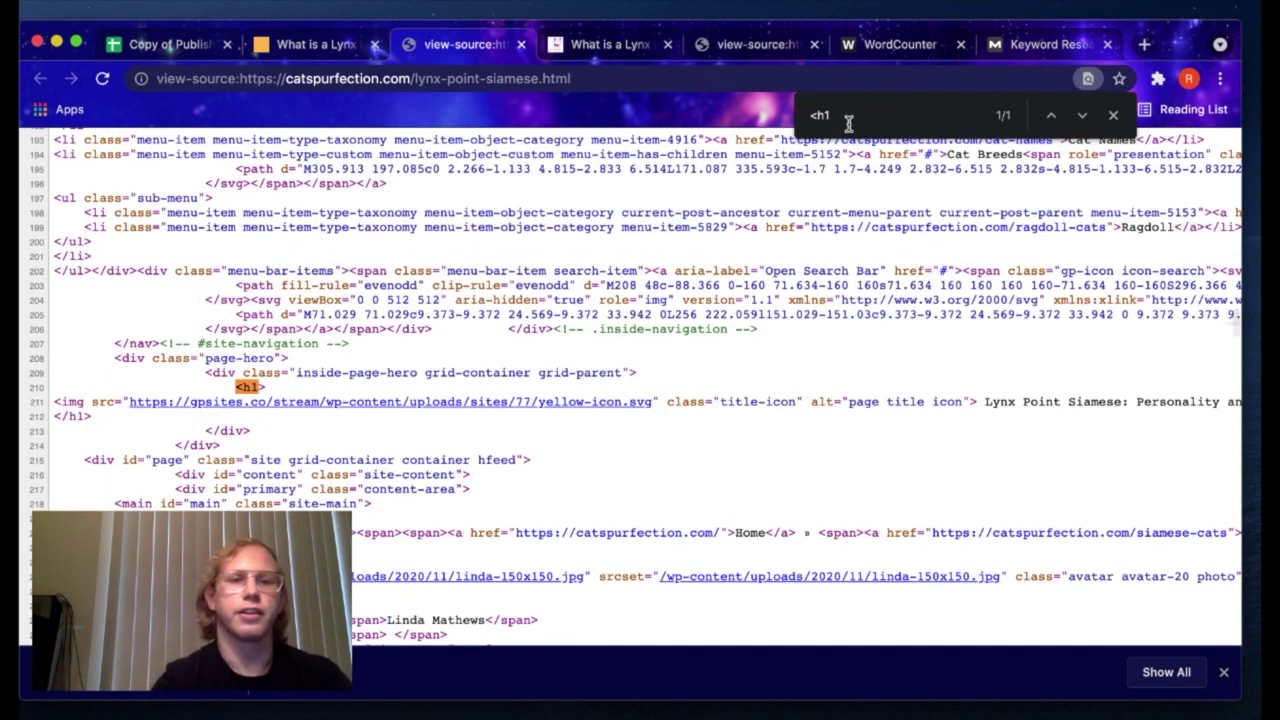
scroll(748, 421, right, 1)
scroll(748, 421, right, 3)
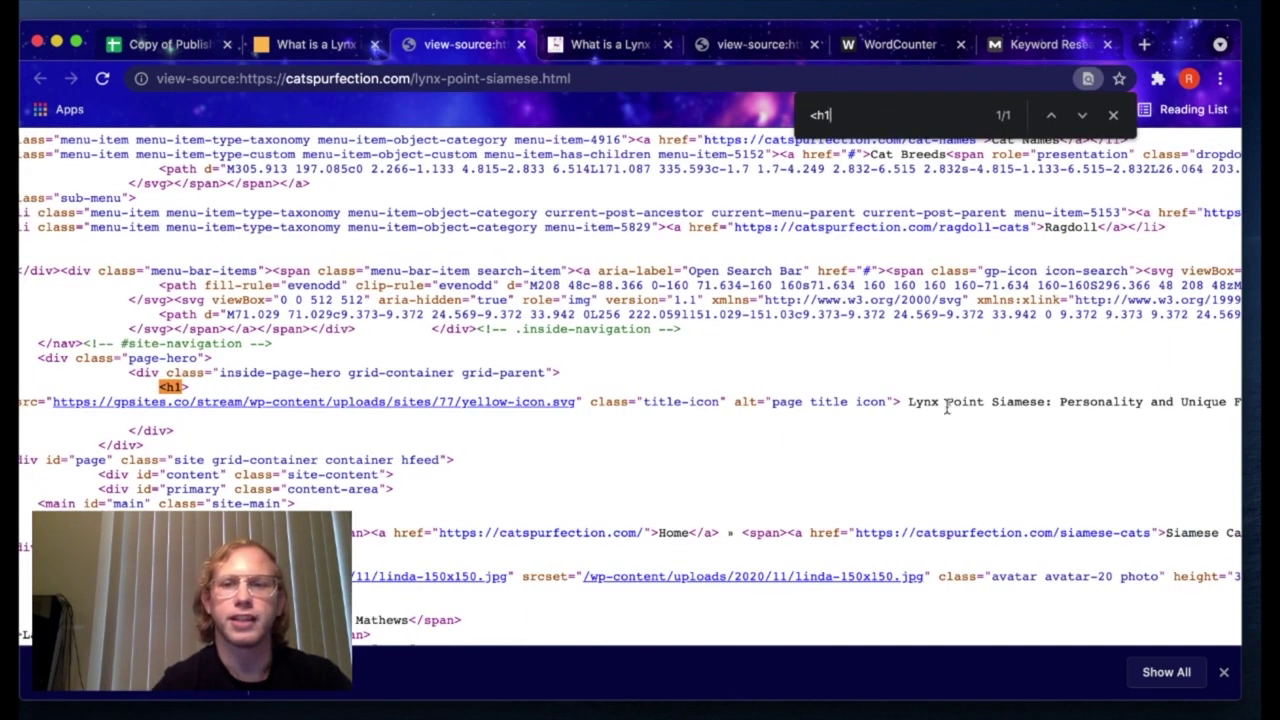
scroll(945, 405, right, 3)
scroll(945, 405, right, 1)
drag(822, 401, 958, 401)
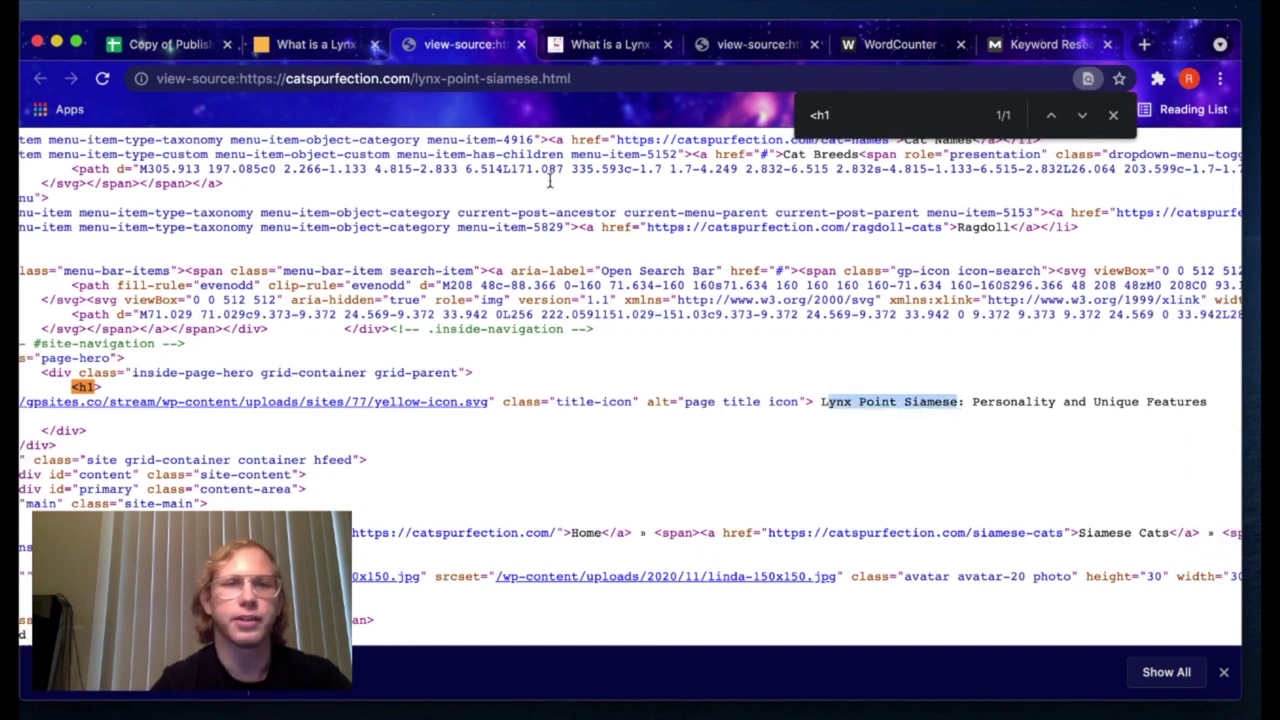
click(197, 38)
click(369, 347)
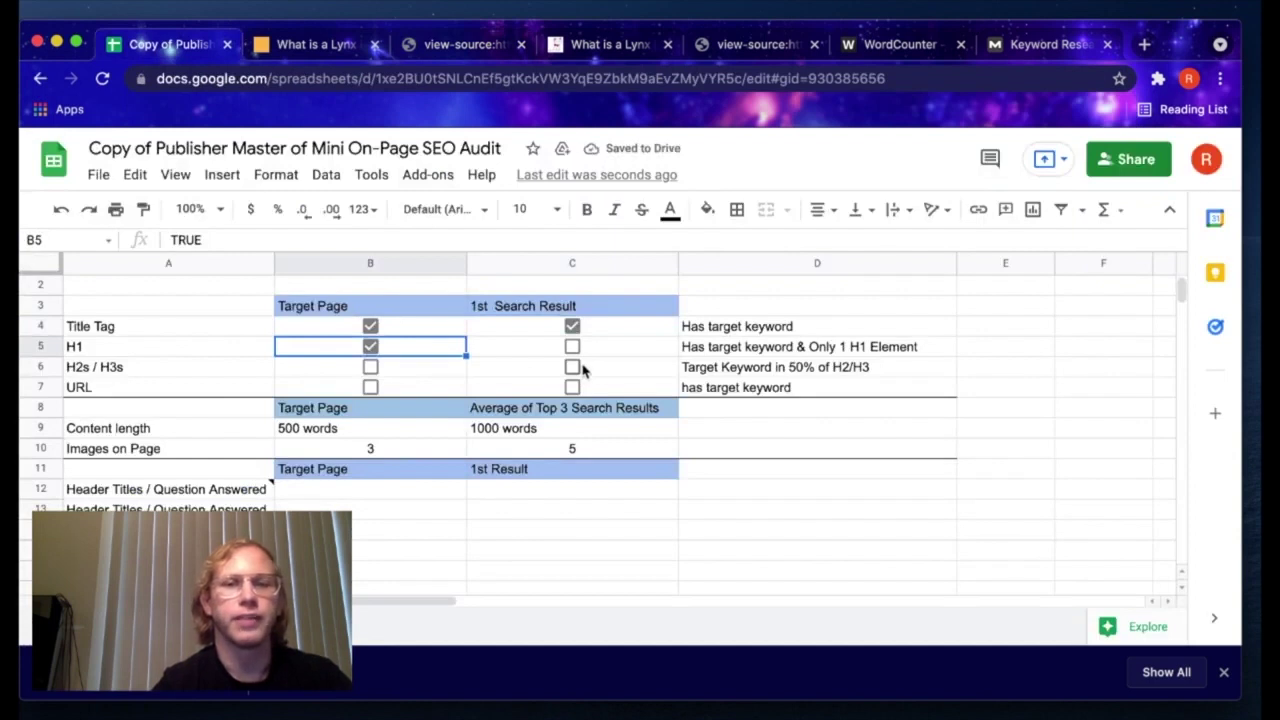
Step: Examine each "<h1" match in the siameseofday.com Lynx Point Siamese page source, and return to the audit spreadsheet
click(732, 45)
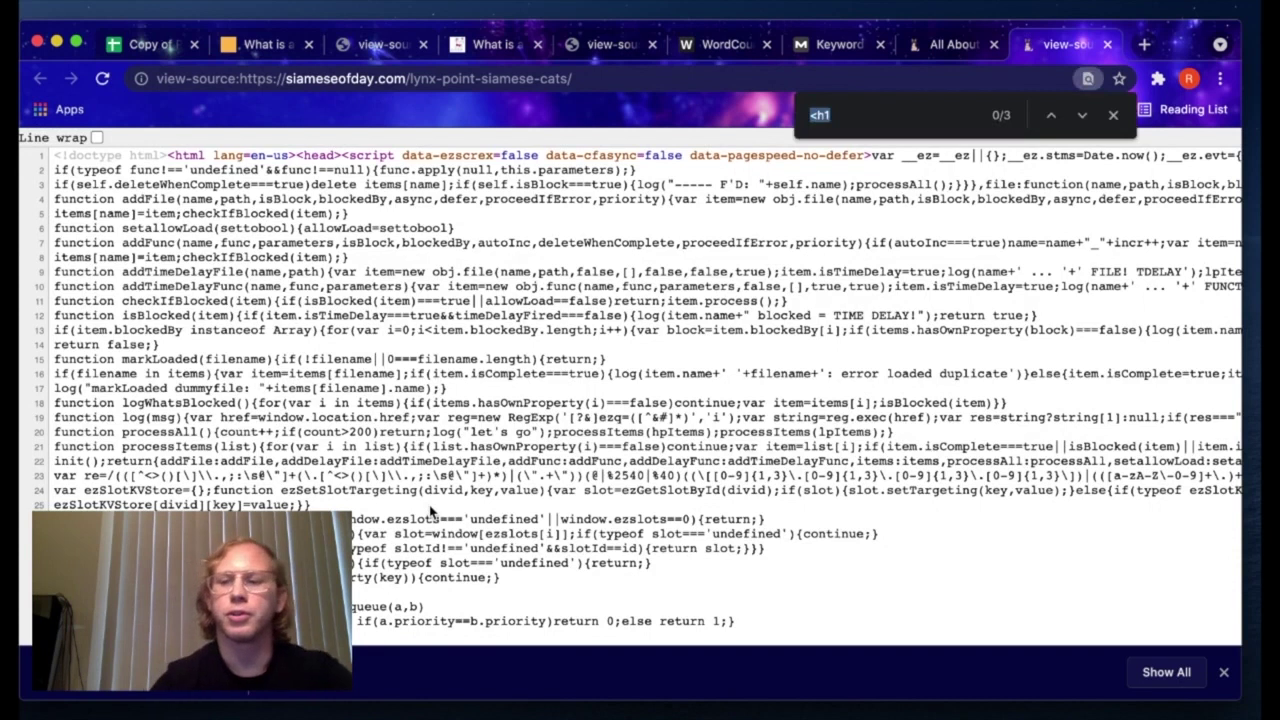
key(Return)
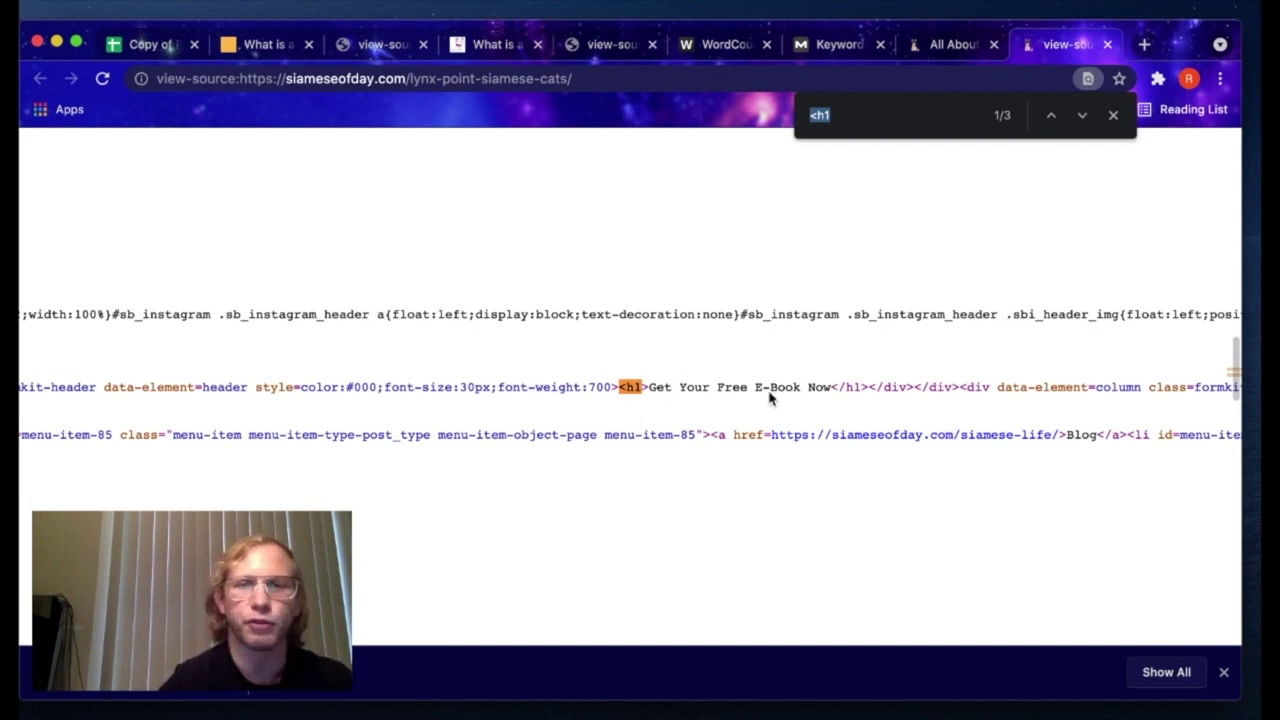
drag(648, 387, 767, 387)
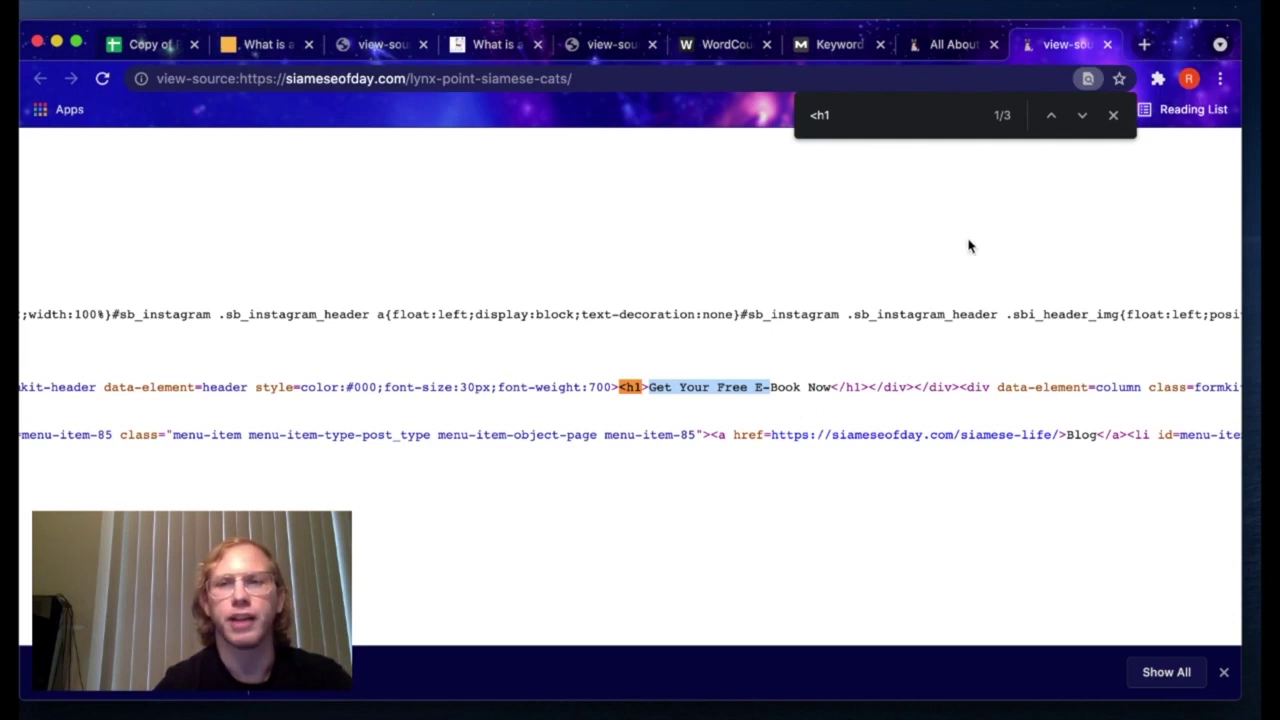
double_click(1084, 118)
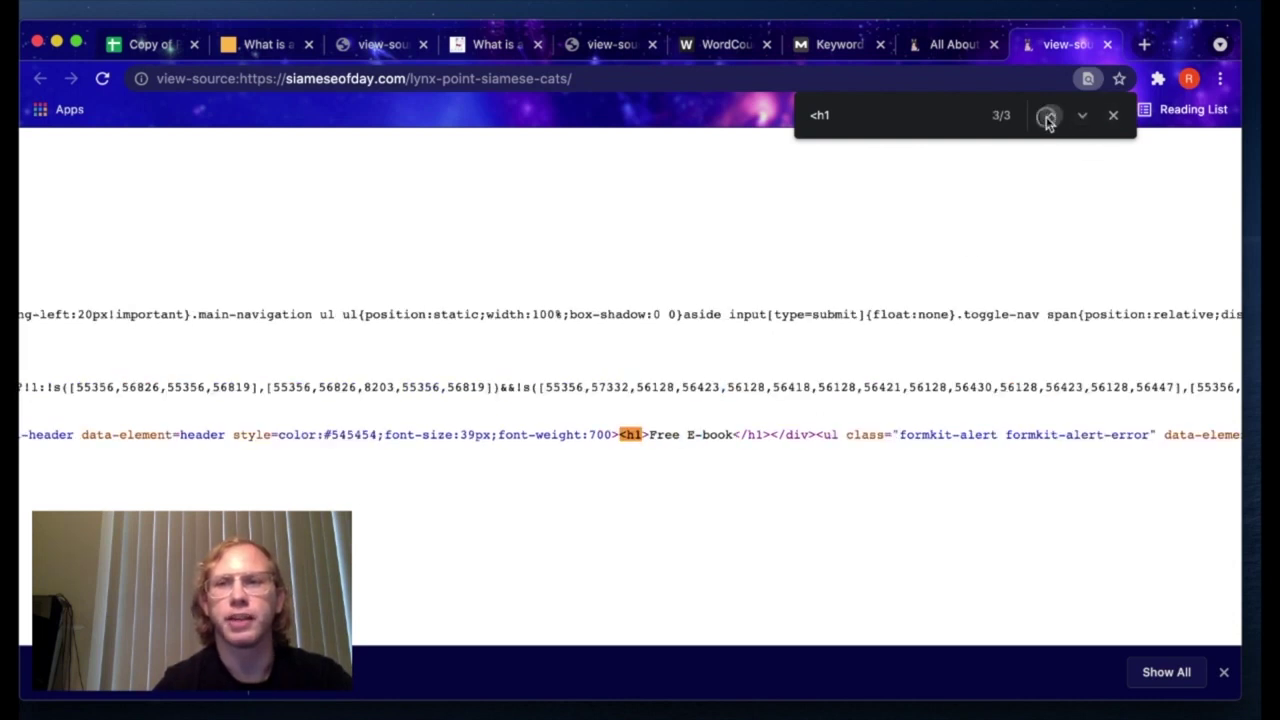
click(1049, 118)
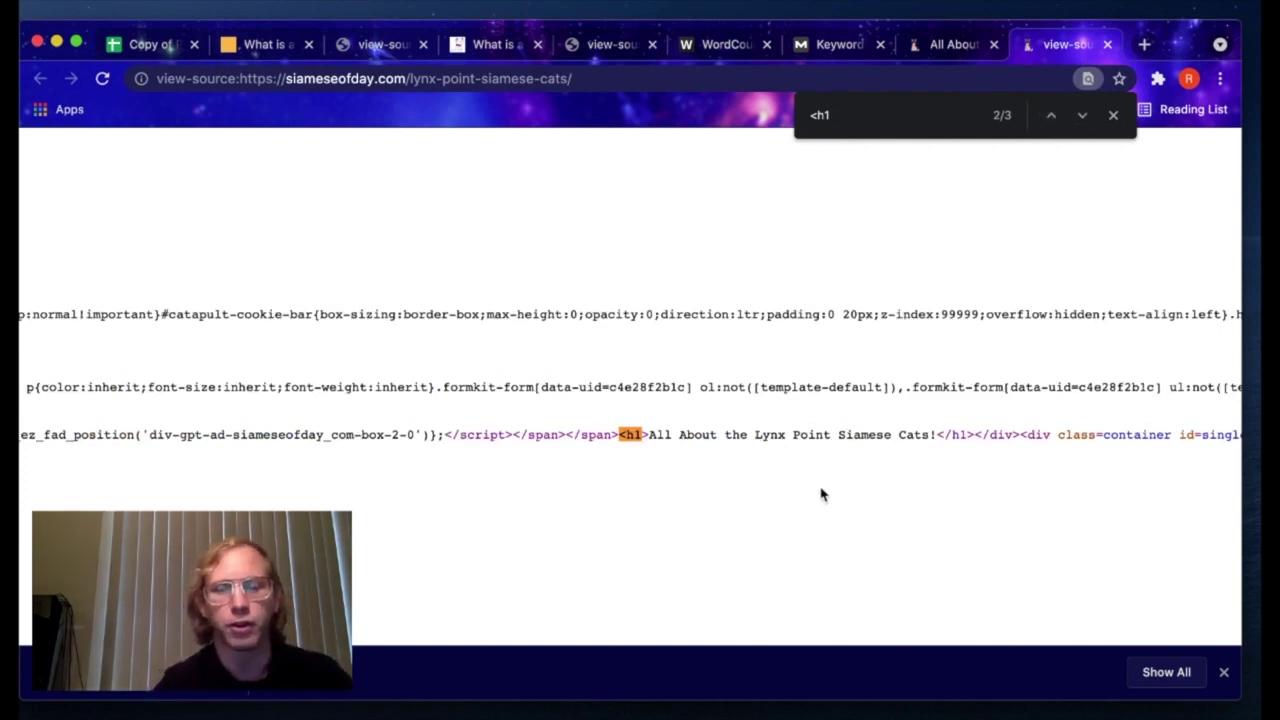
click(1083, 116)
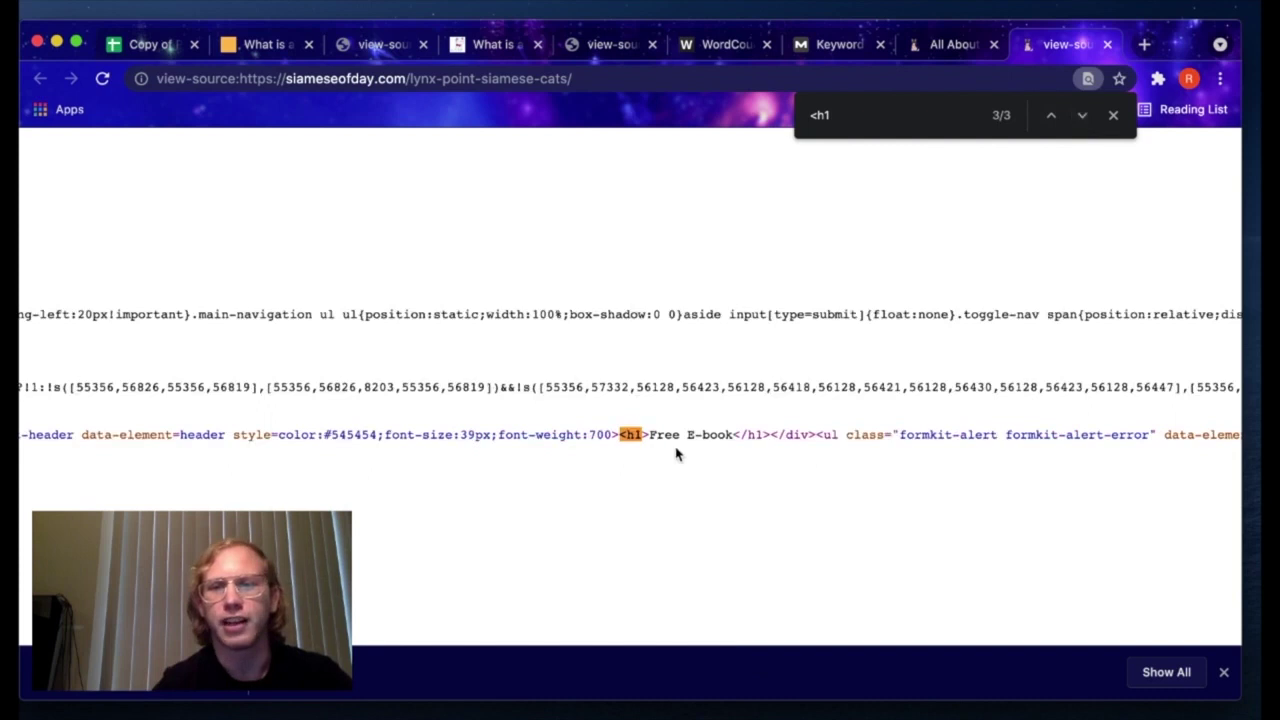
key(super+1)
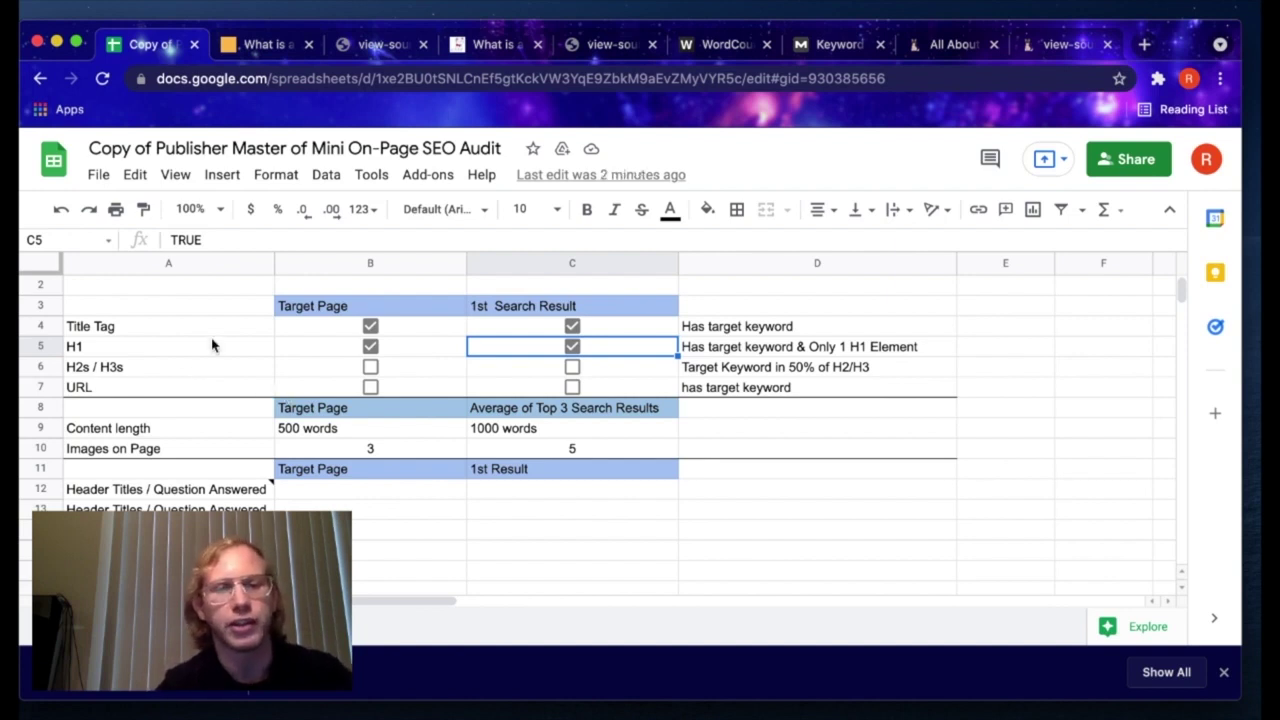
Step: Review the section headings of the CatsPurfection Lynx Point Siamese article for the target keyword
click(278, 44)
scroll(393, 578, down, 10)
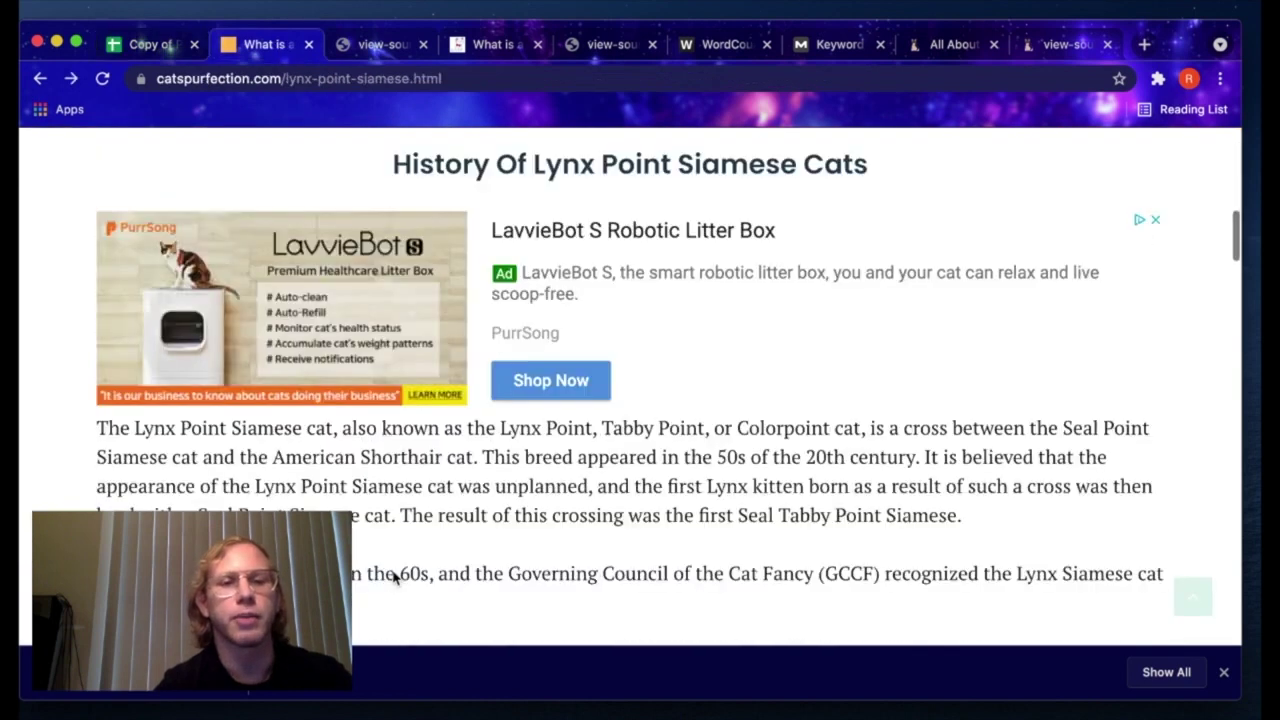
scroll(393, 578, down, 2)
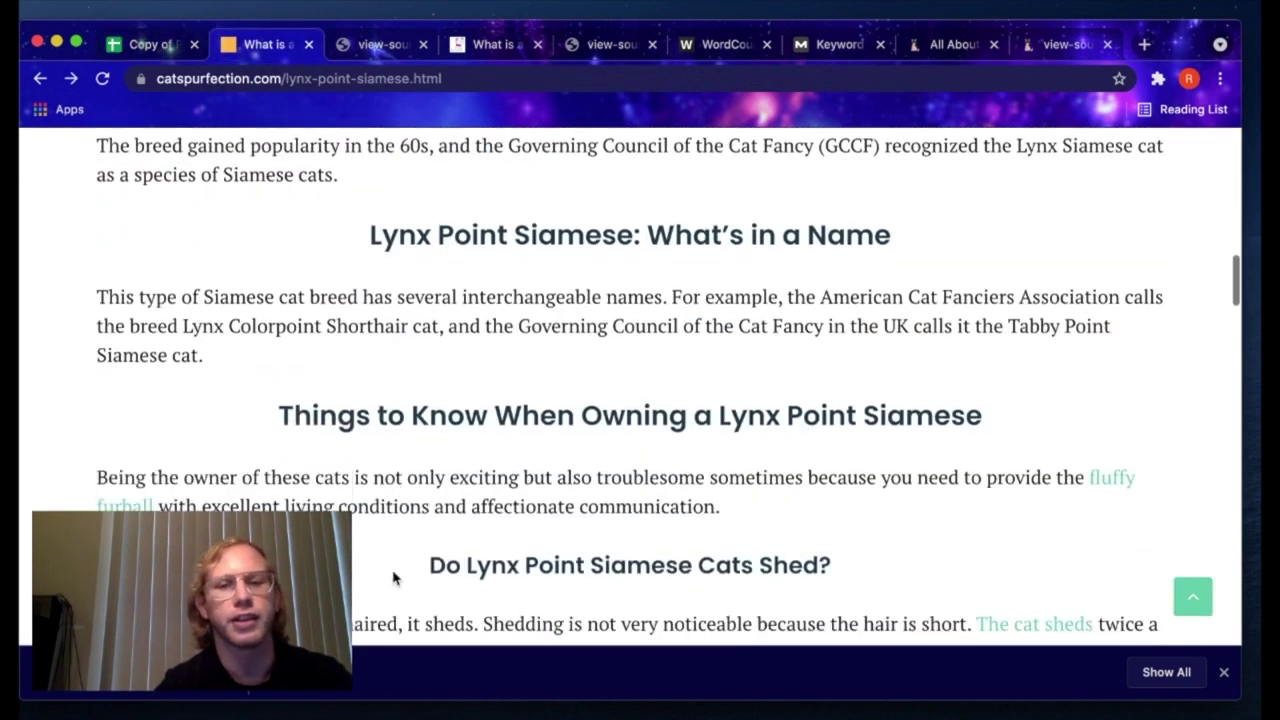
scroll(393, 578, down, 2)
scroll(393, 578, up, 2)
scroll(393, 578, up, 5)
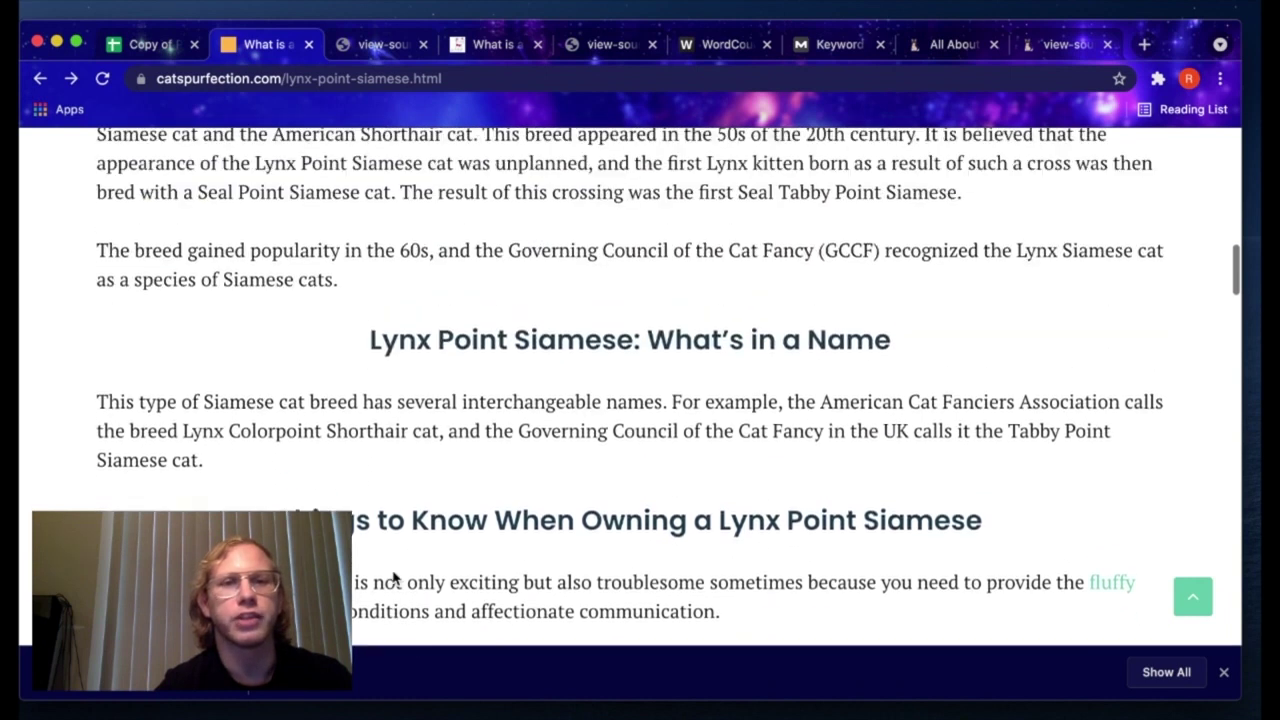
scroll(393, 578, up, 1)
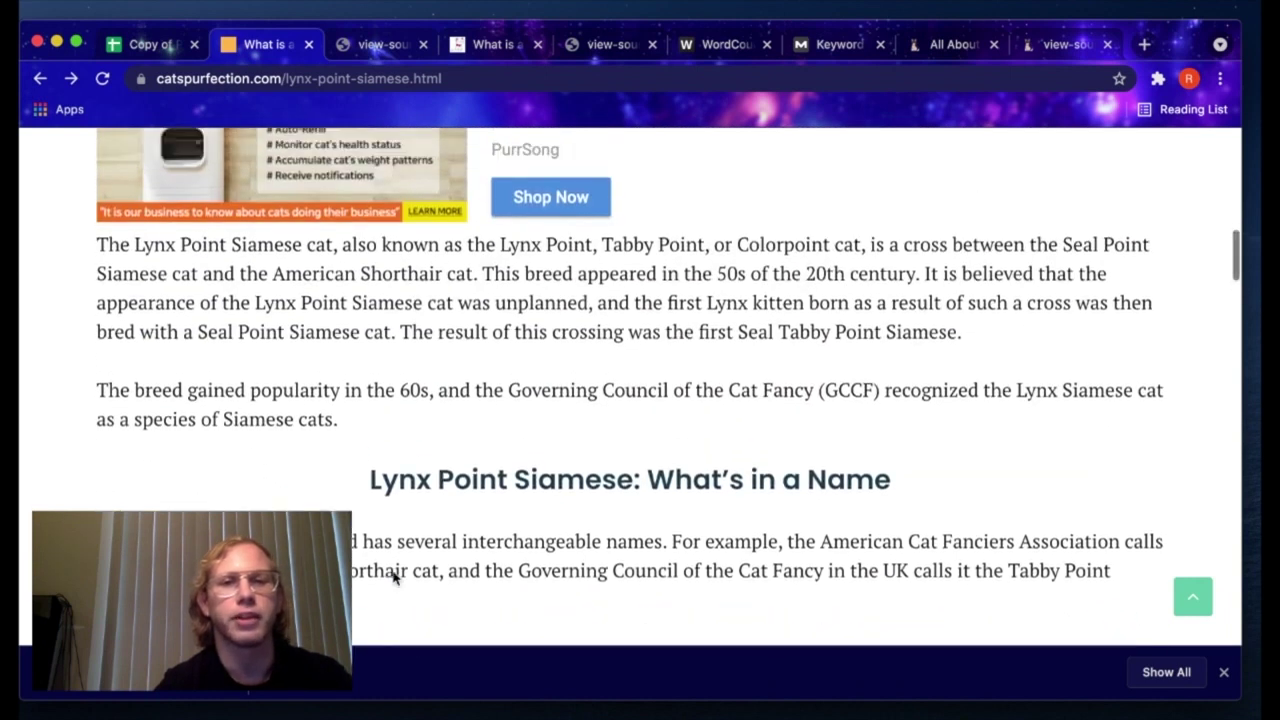
scroll(393, 578, up, 1)
scroll(557, 411, down, 2)
scroll(654, 423, down, 1)
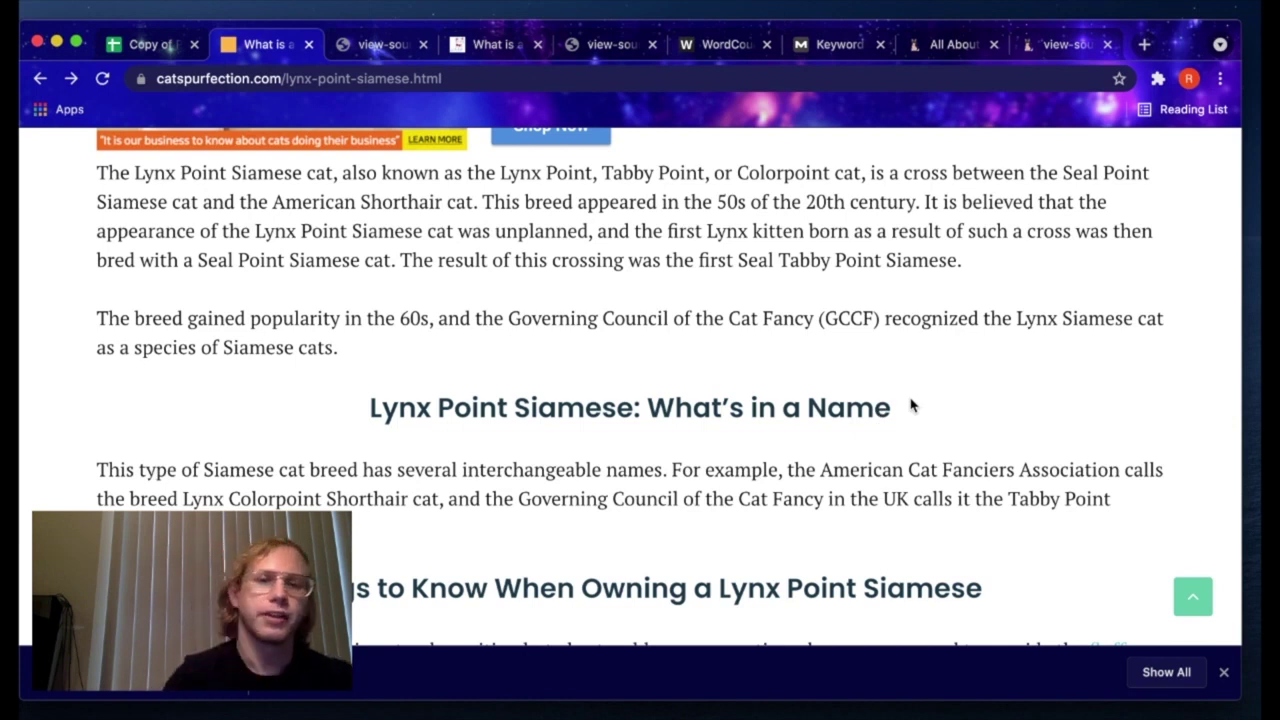
Step: Inspect the "Lynx Point Siamese: What's in a Name" heading to check its heading level, and close the developer tools
scroll(914, 426, down, 1)
drag(895, 381, 340, 386)
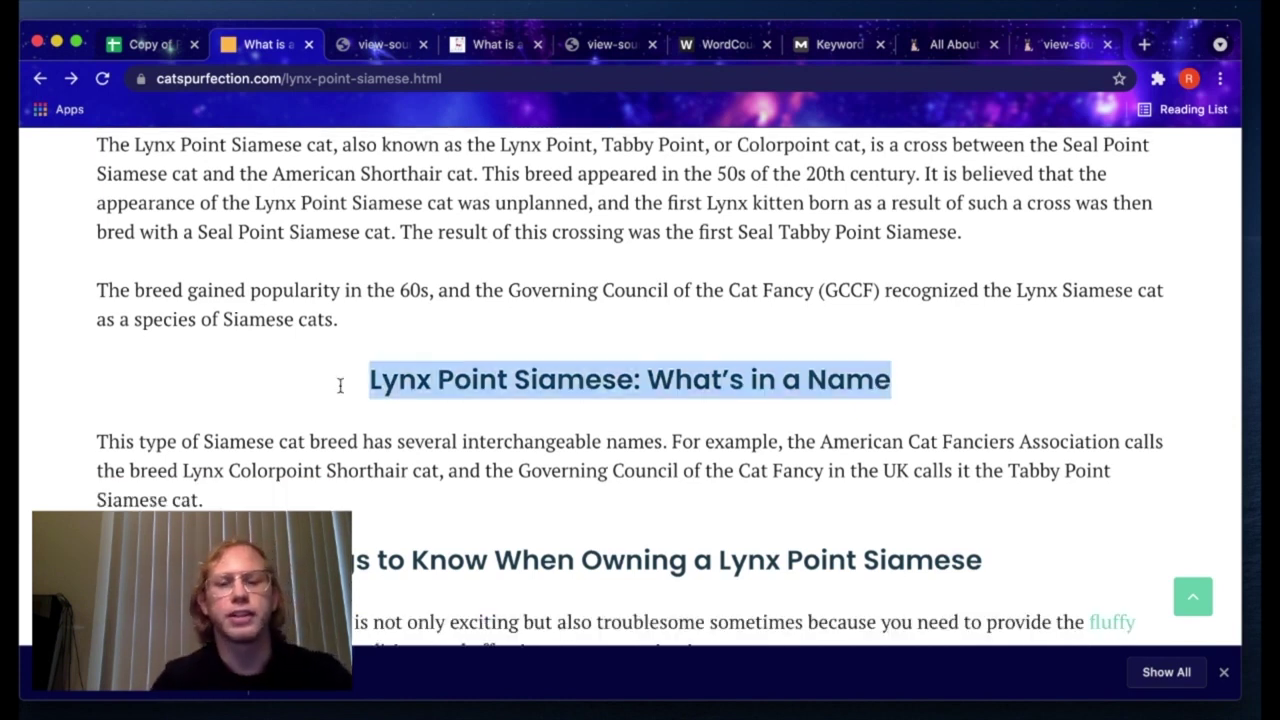
right_click(560, 381)
key(Escape)
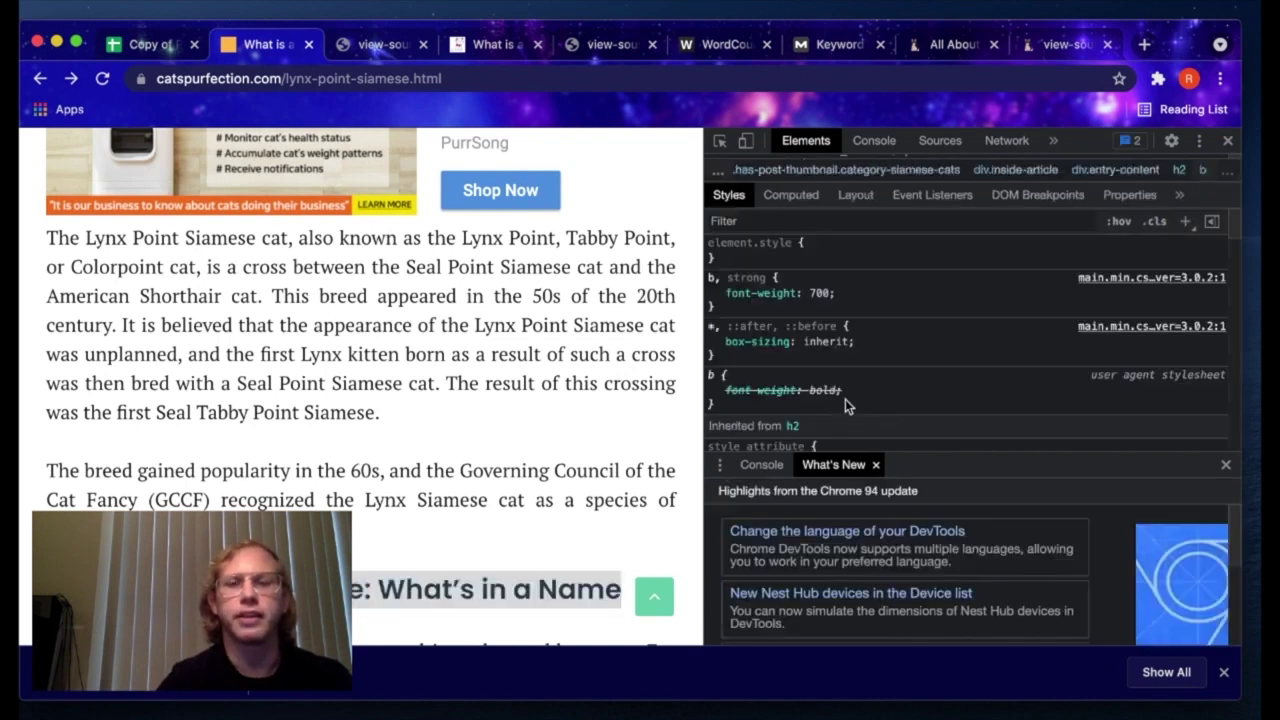
scroll(843, 400, down, 1)
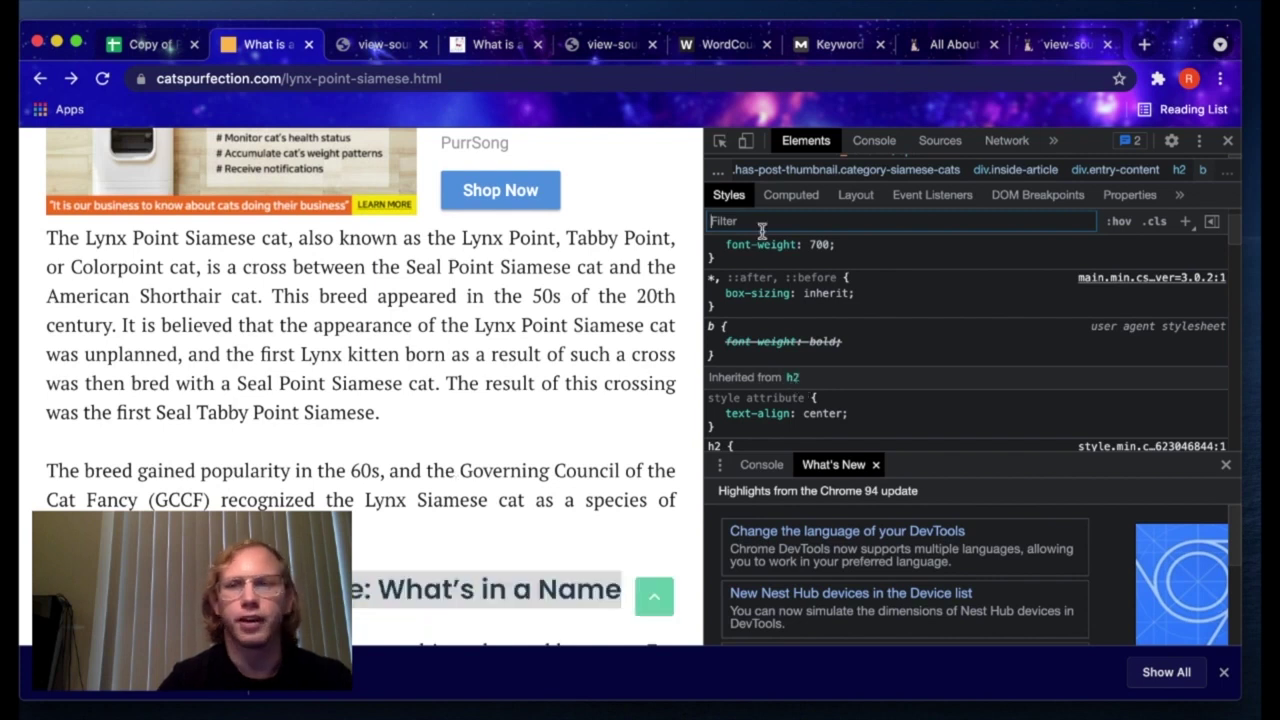
click(1228, 140)
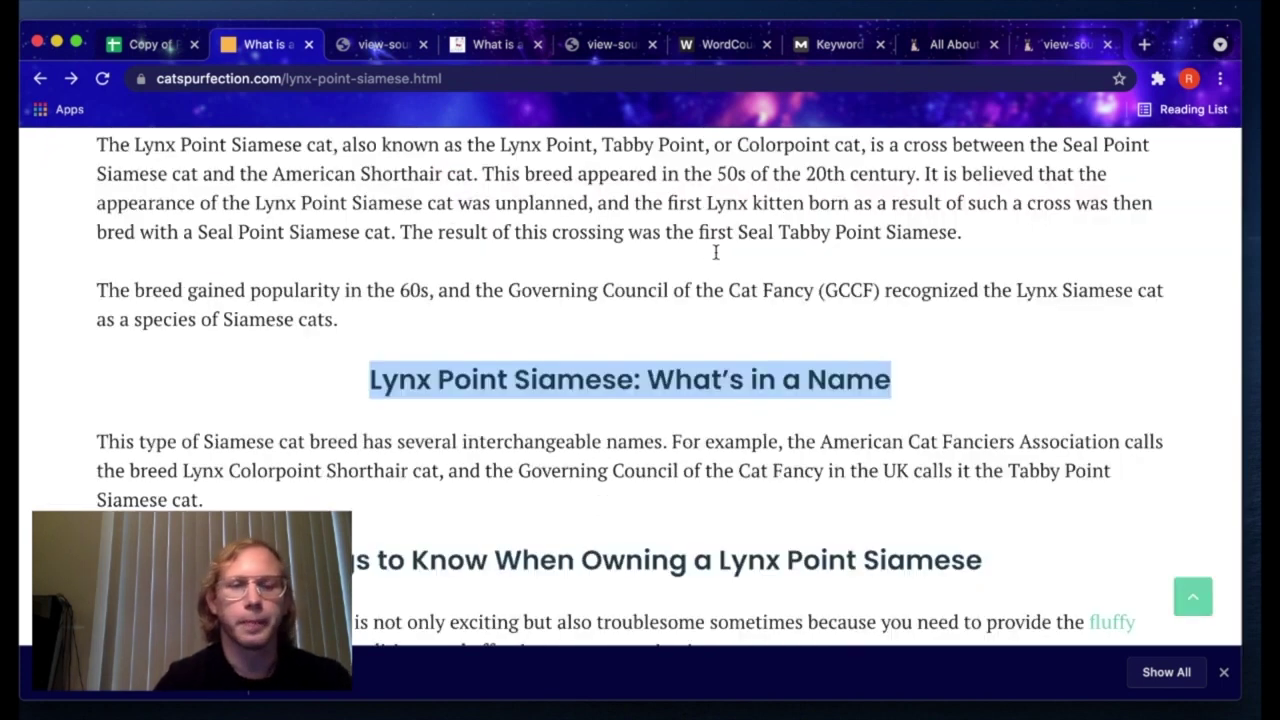
Step: Check the article's remaining headings for the target keyword, and tick H2s / H3s for the Target Page in the audit spreadsheet
scroll(543, 371, down, 1)
scroll(600, 343, down, 2)
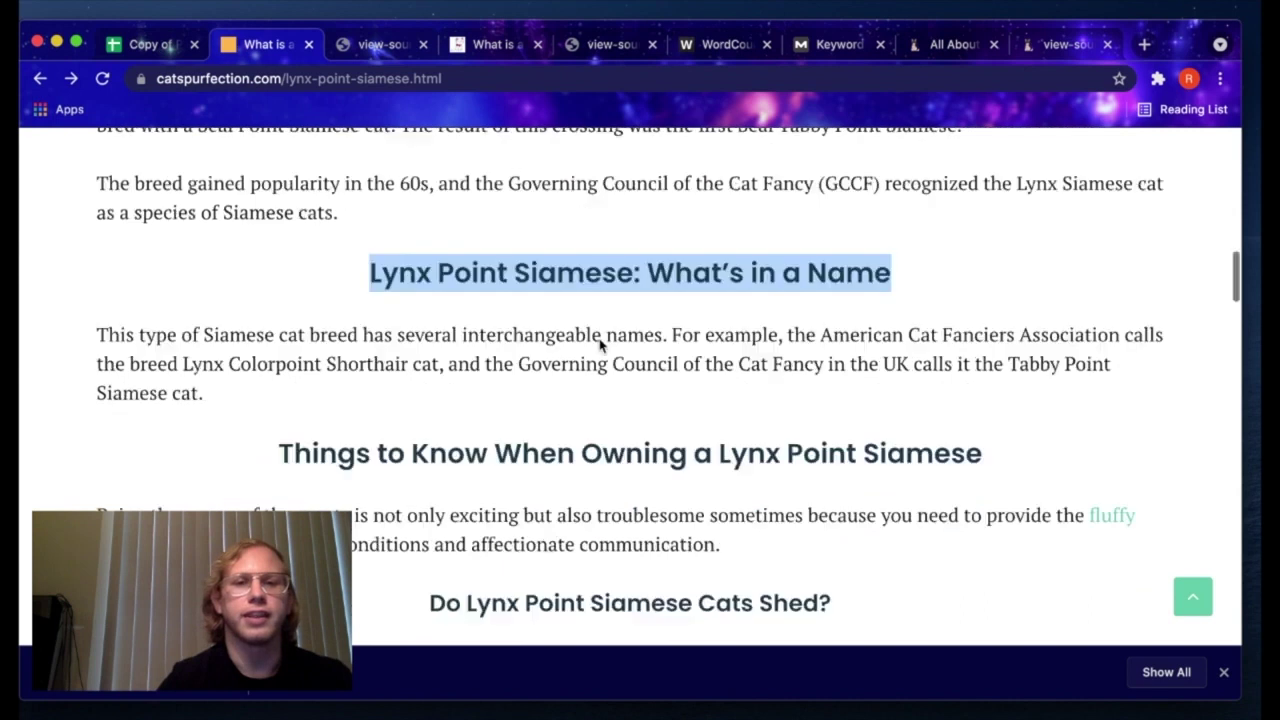
scroll(586, 449, down, 2)
scroll(566, 457, up, 2)
scroll(663, 260, down, 2)
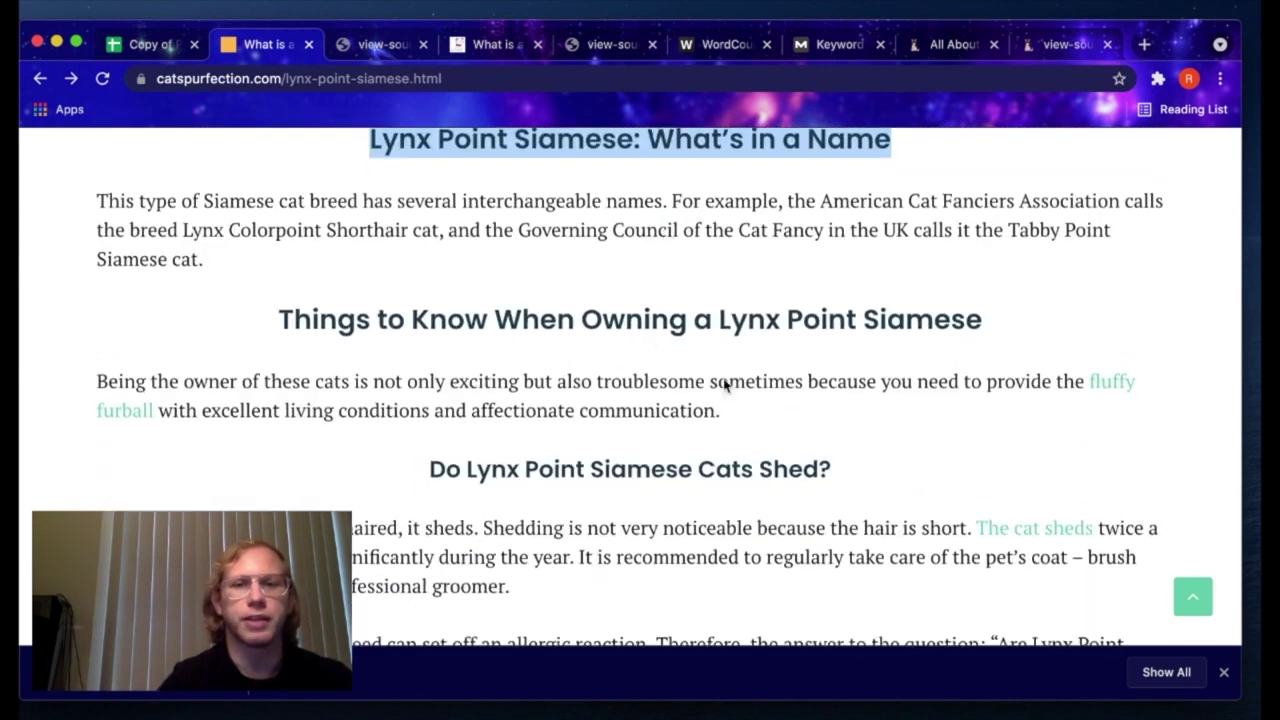
scroll(723, 383, down, 1)
scroll(690, 373, down, 4)
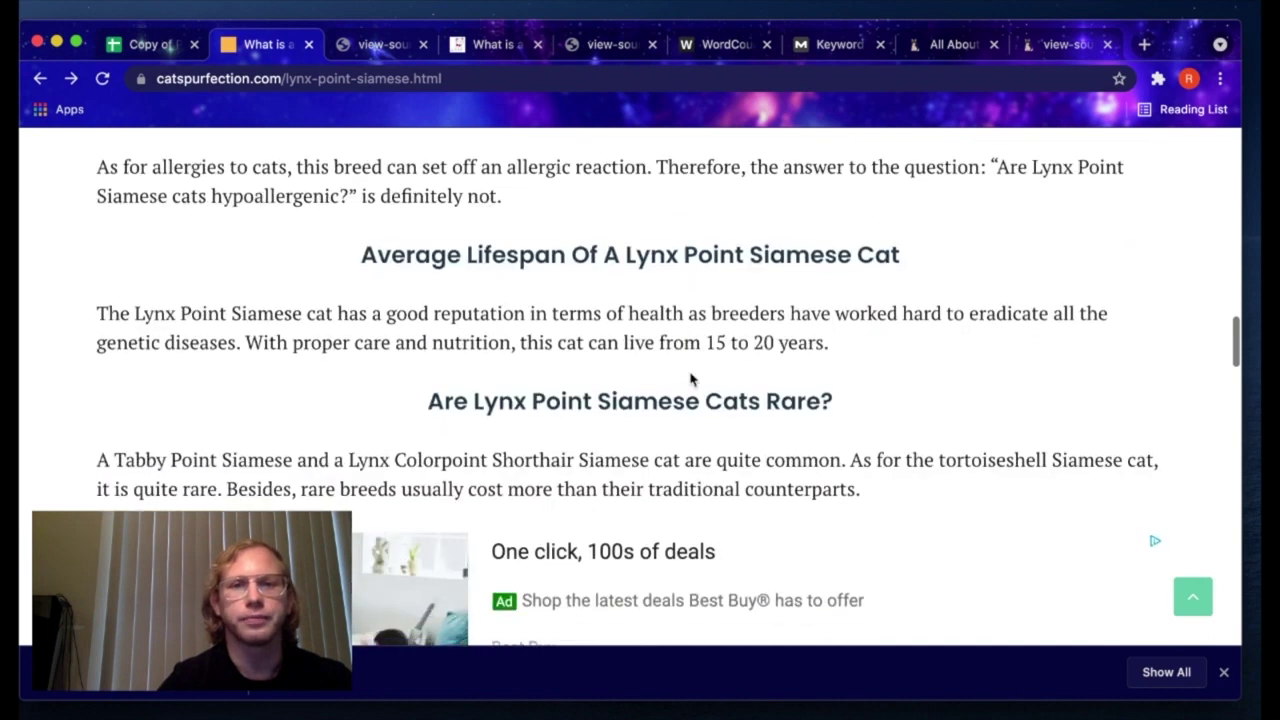
scroll(690, 377, down, 9)
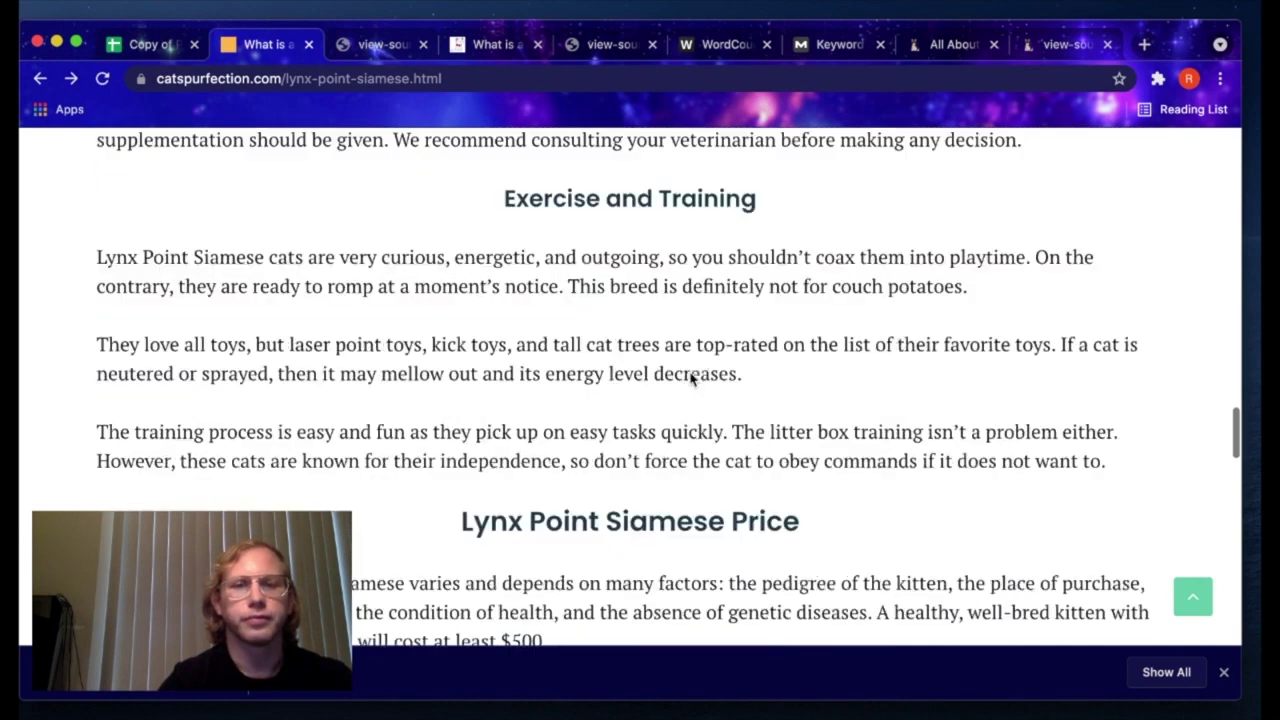
scroll(690, 377, down, 2)
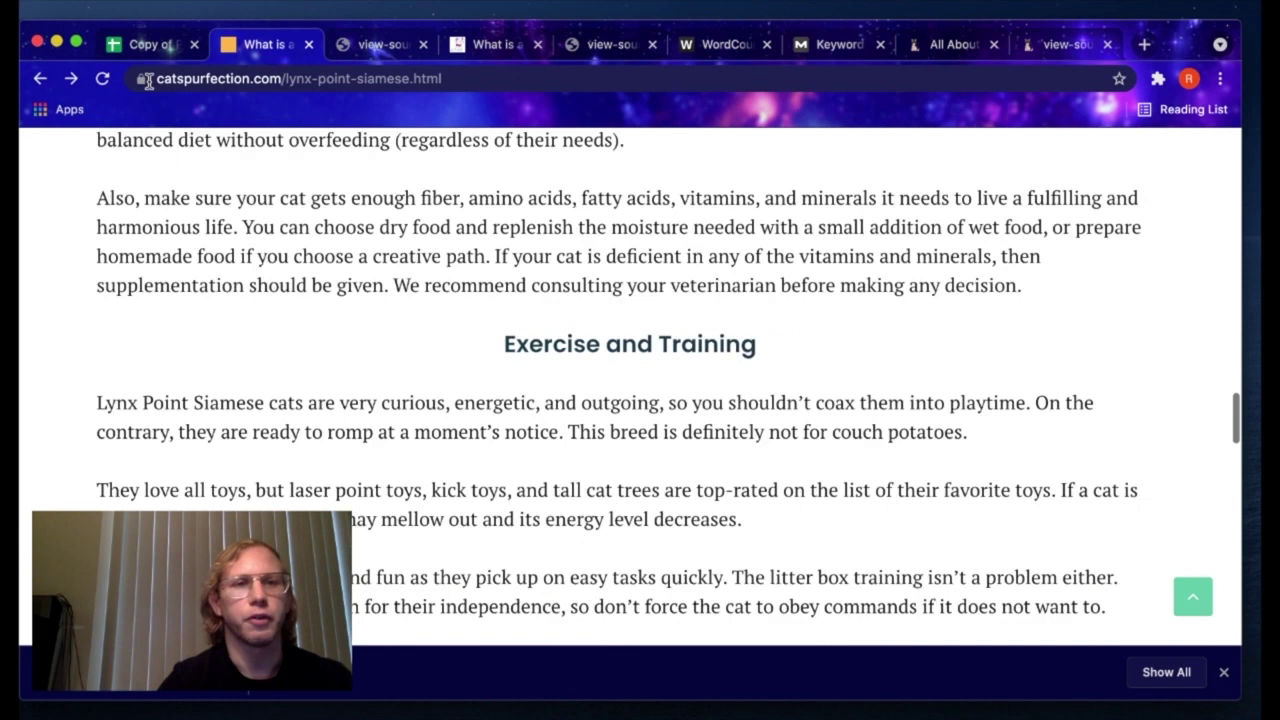
click(145, 44)
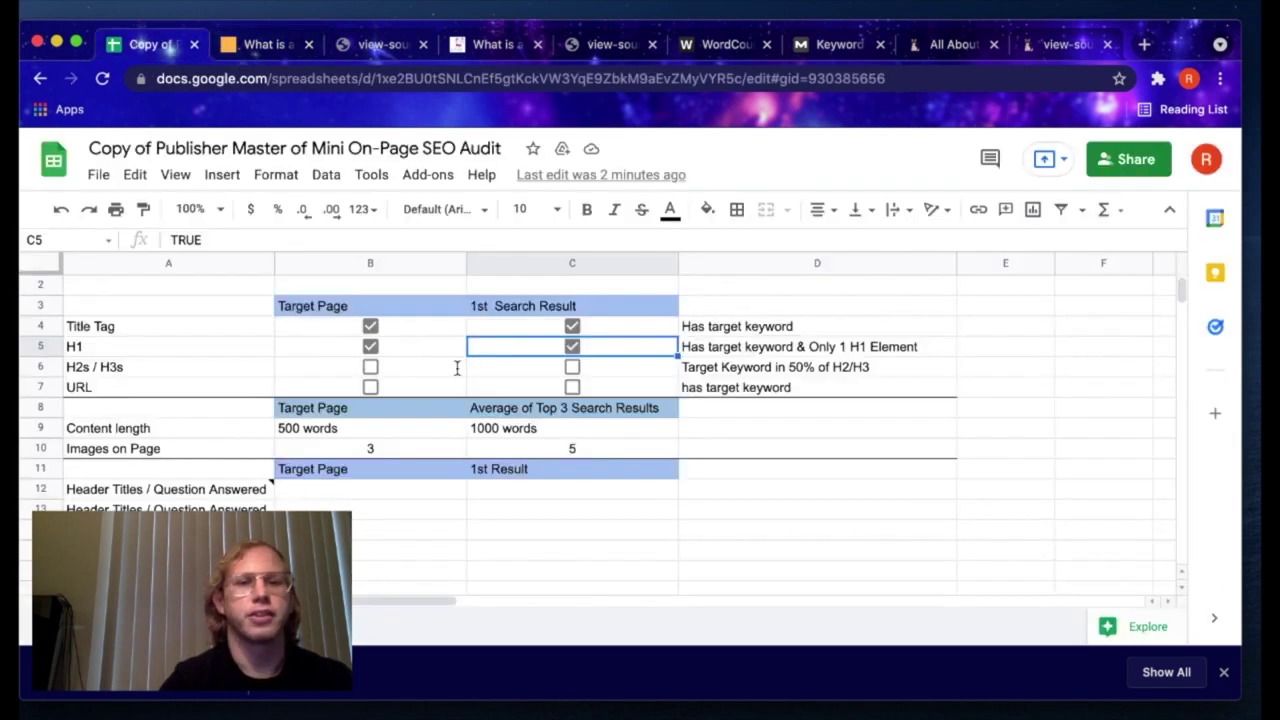
click(369, 370)
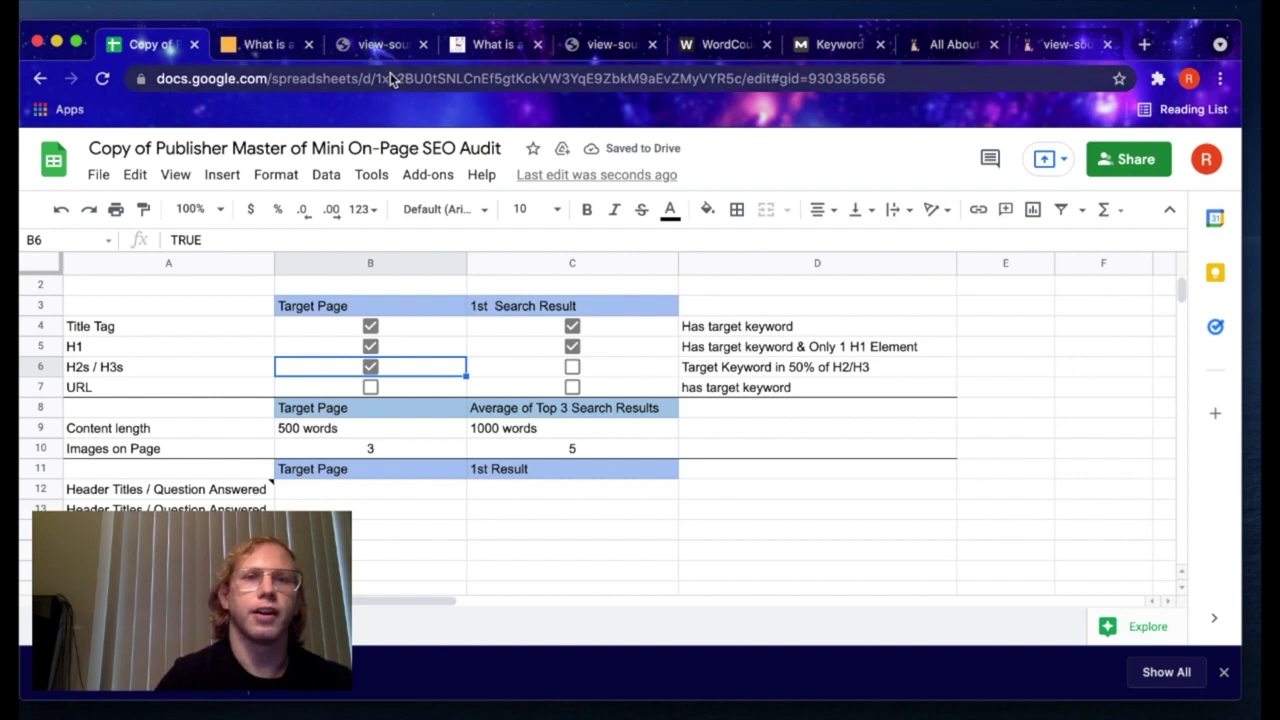
Step: Review the FAQCats article's headings for the target keyword, and tick H2s / H3s for the 1st Search Result in the audit spreadsheet
click(480, 46)
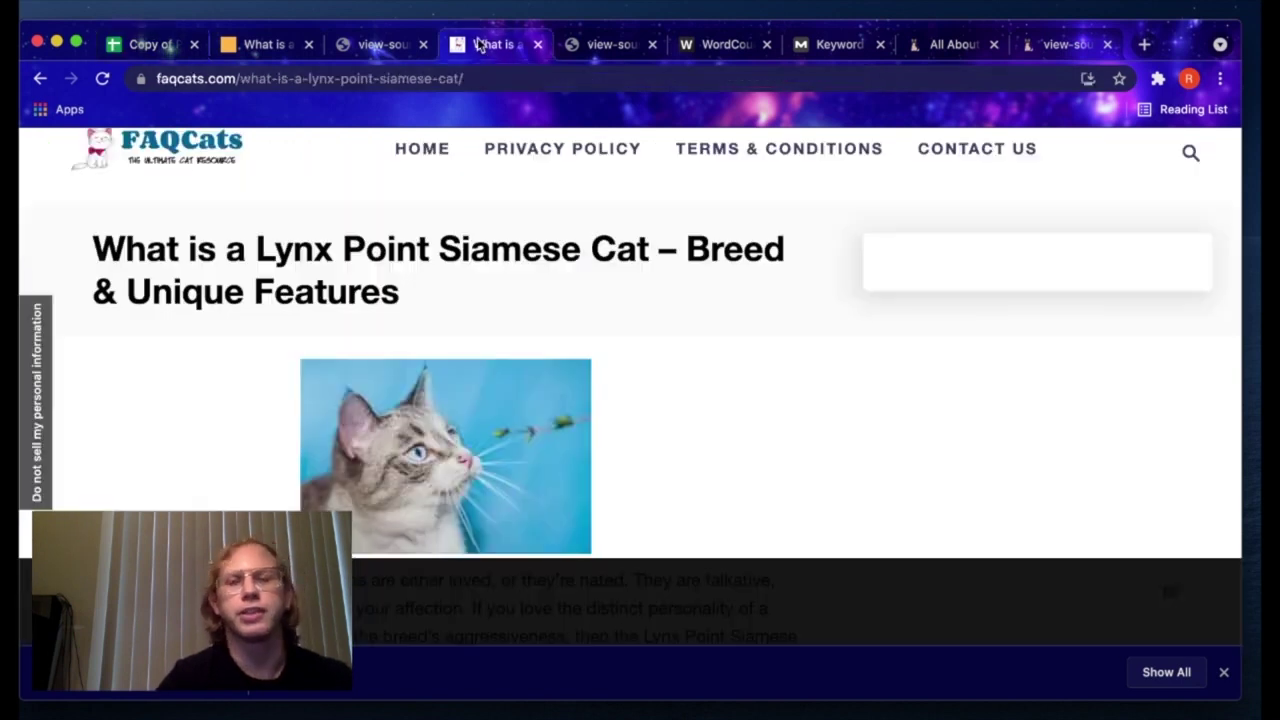
scroll(543, 323, down, 5)
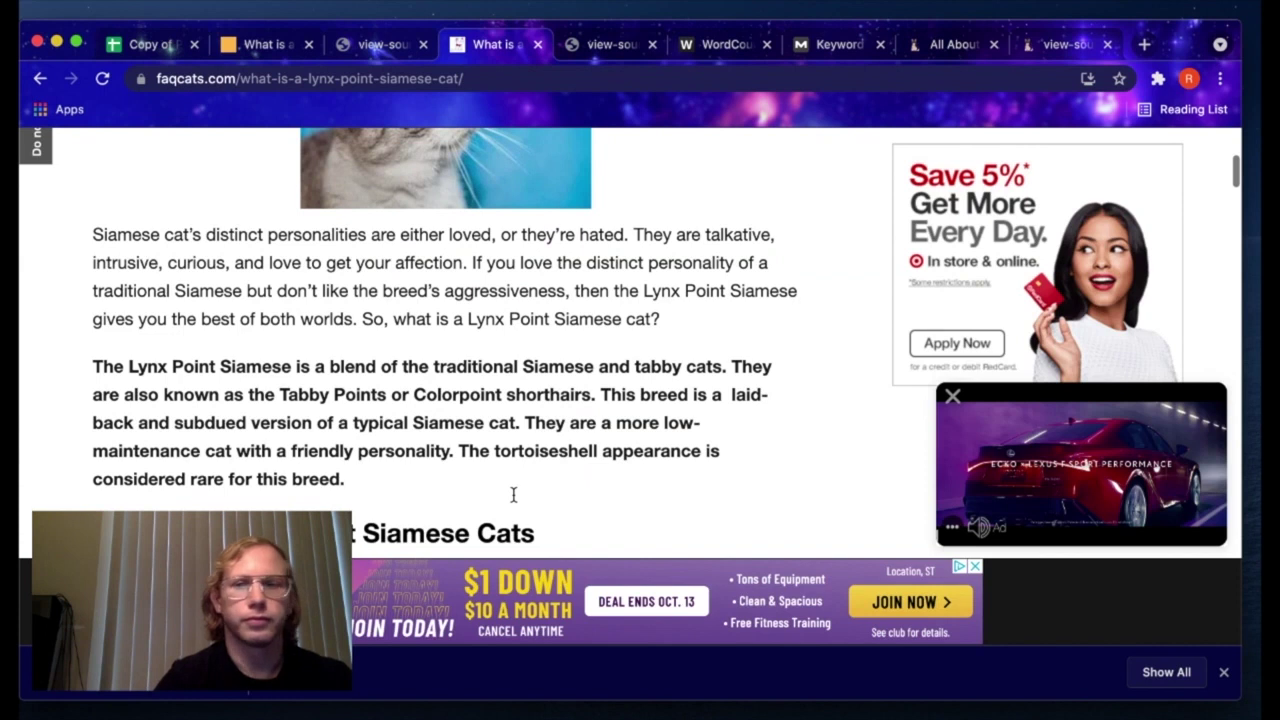
scroll(513, 494, down, 4)
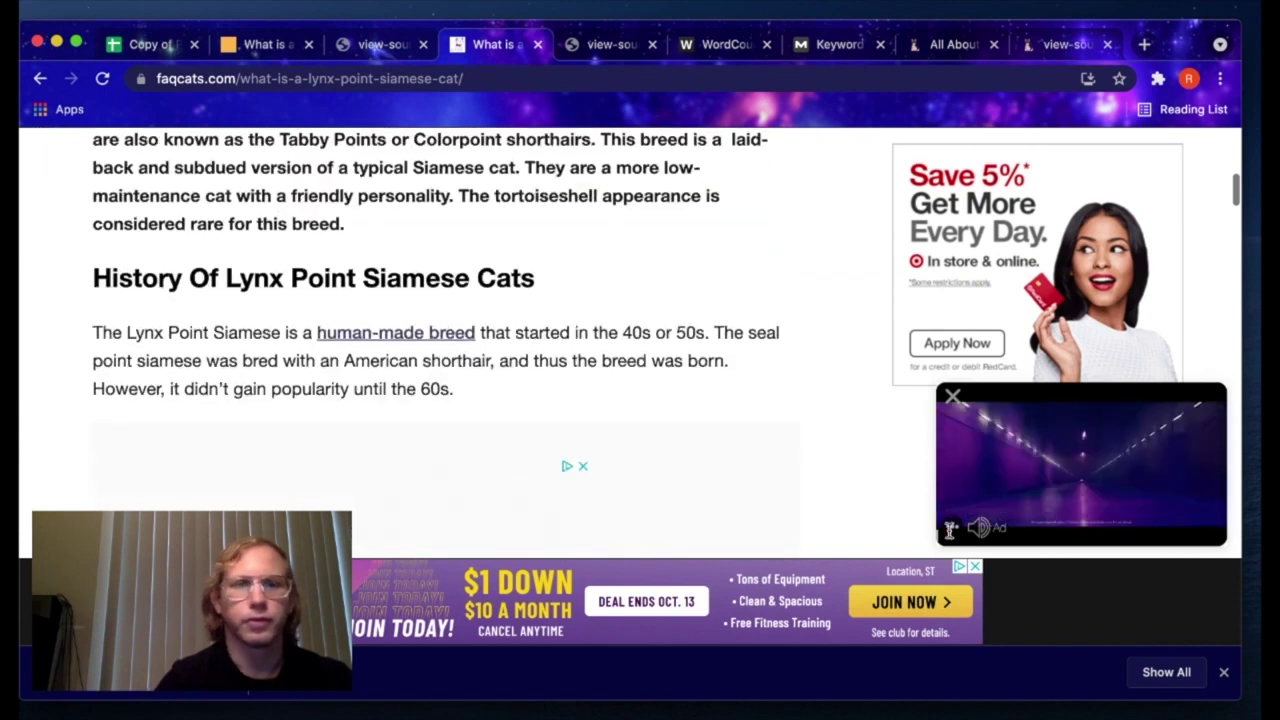
scroll(583, 317, down, 1)
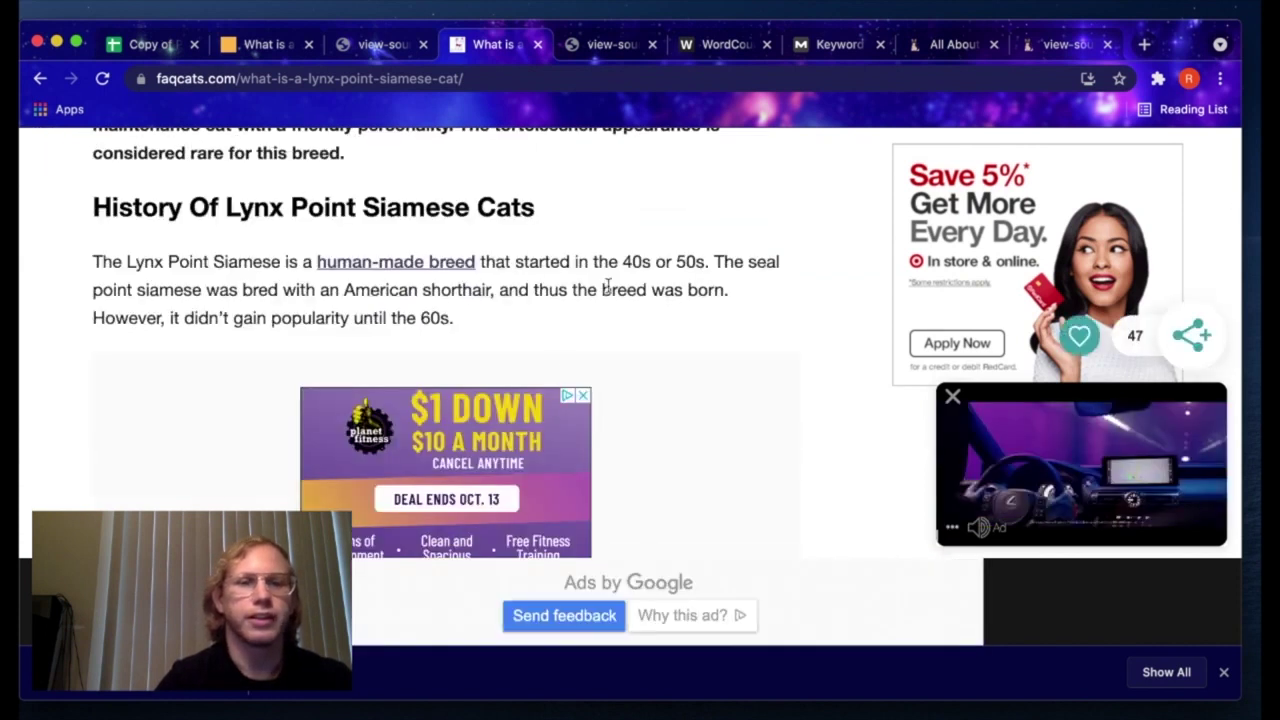
scroll(607, 285, down, 10)
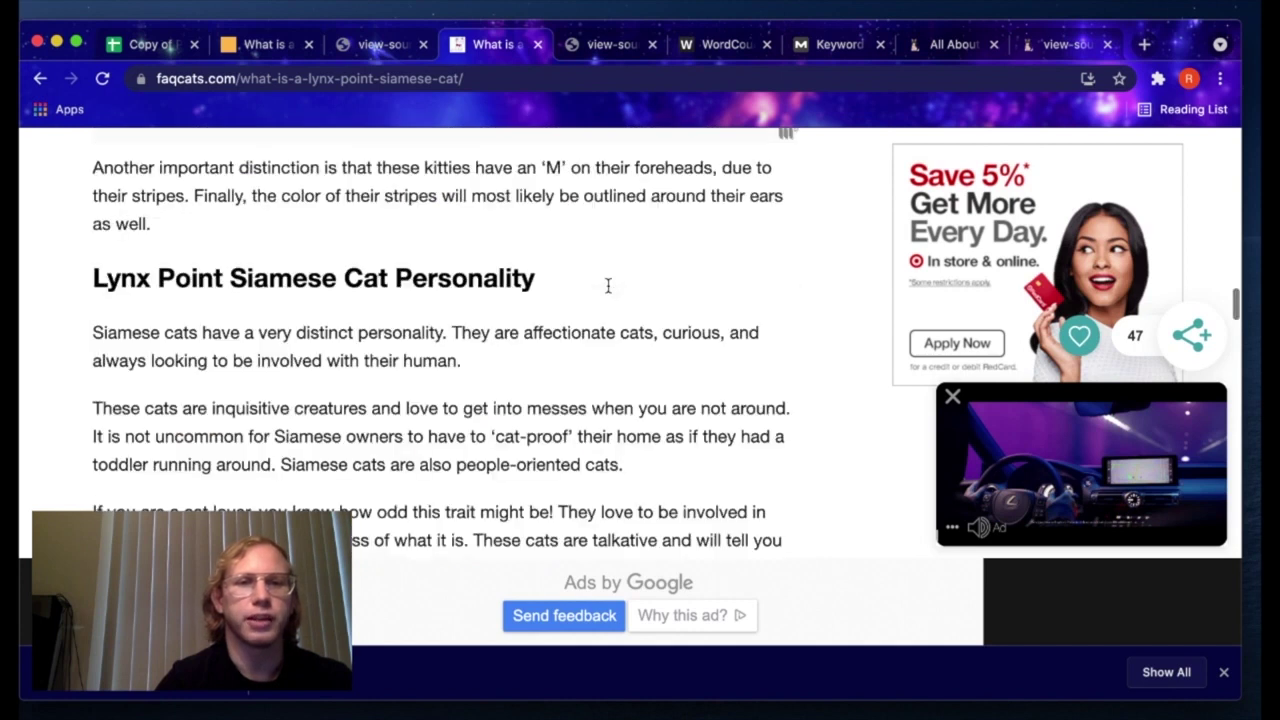
scroll(607, 285, down, 15)
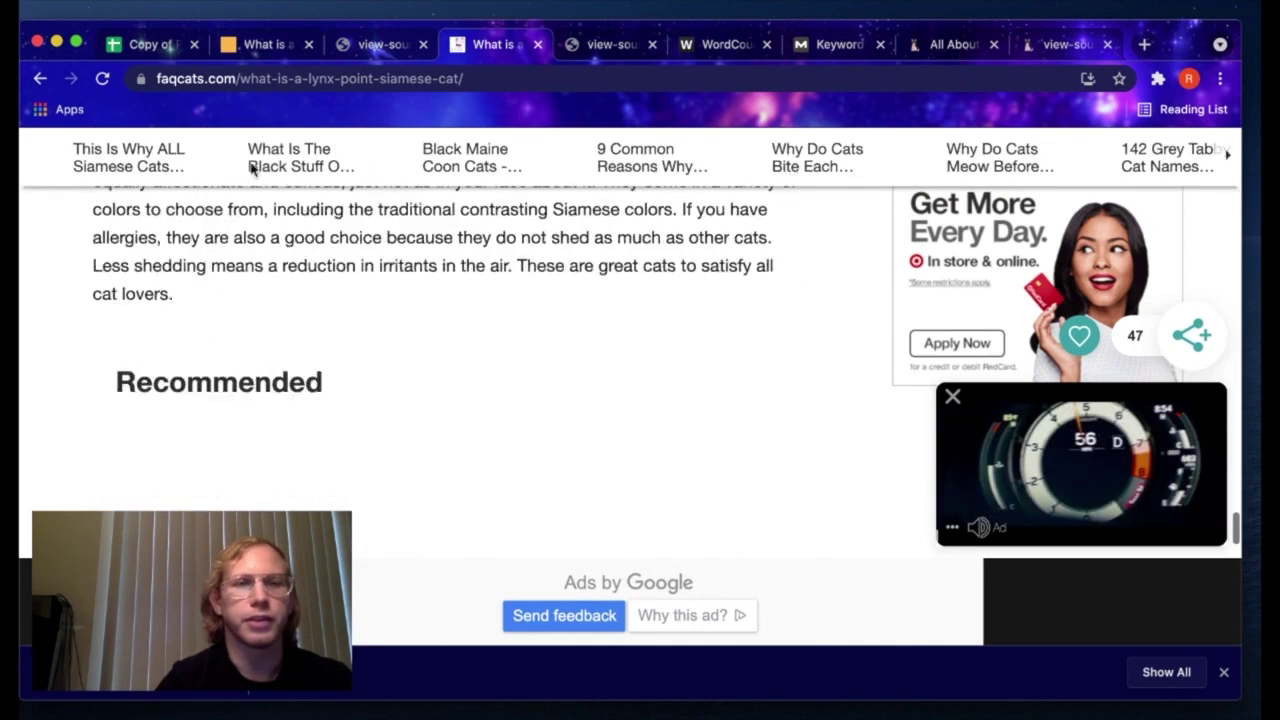
click(136, 52)
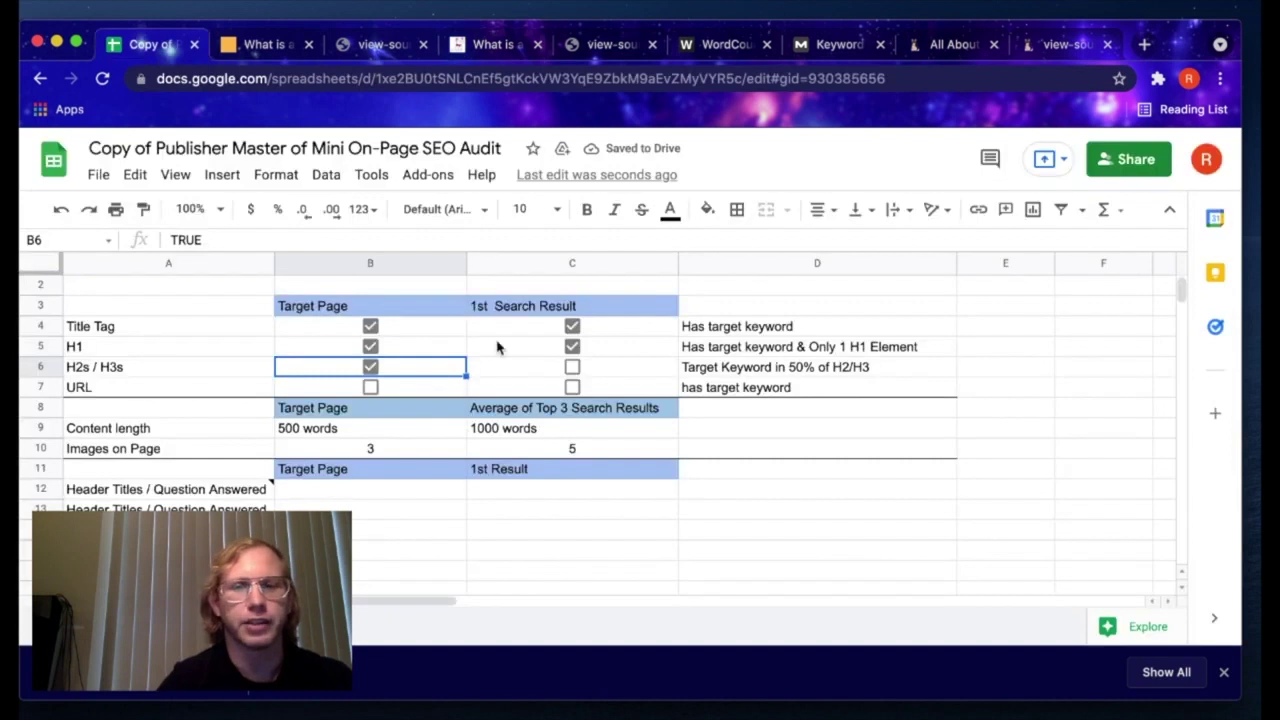
click(571, 370)
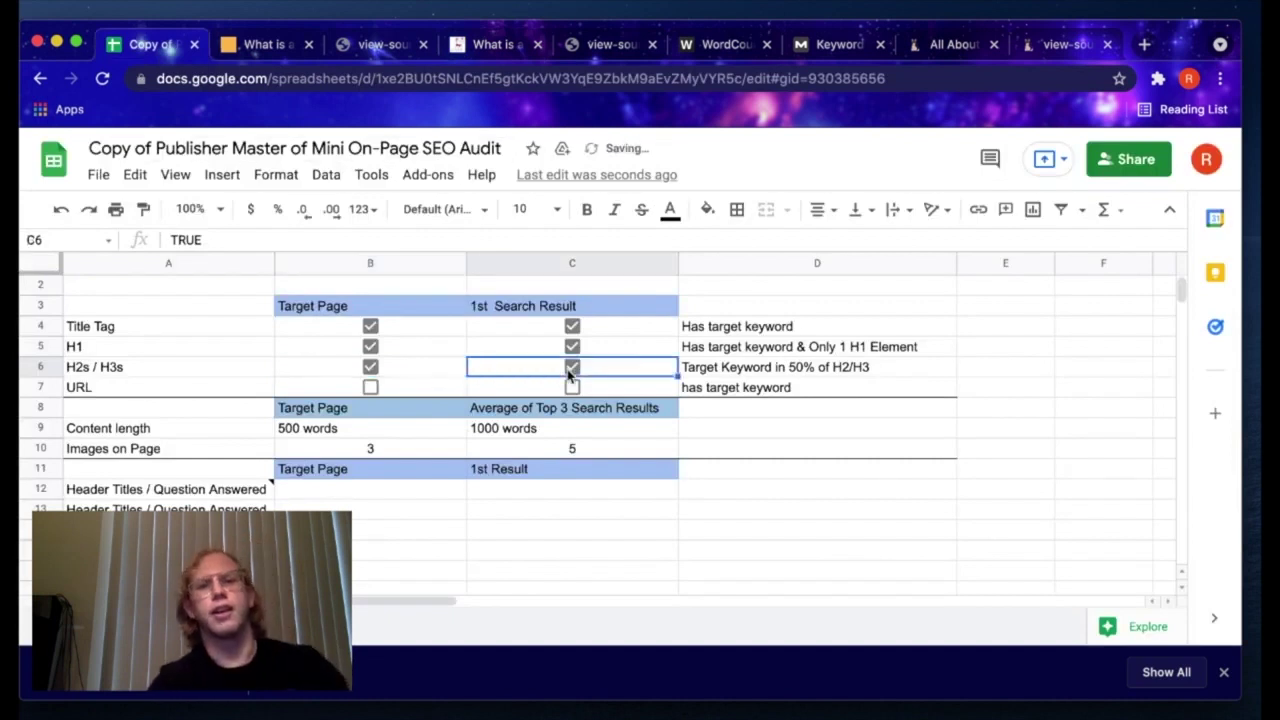
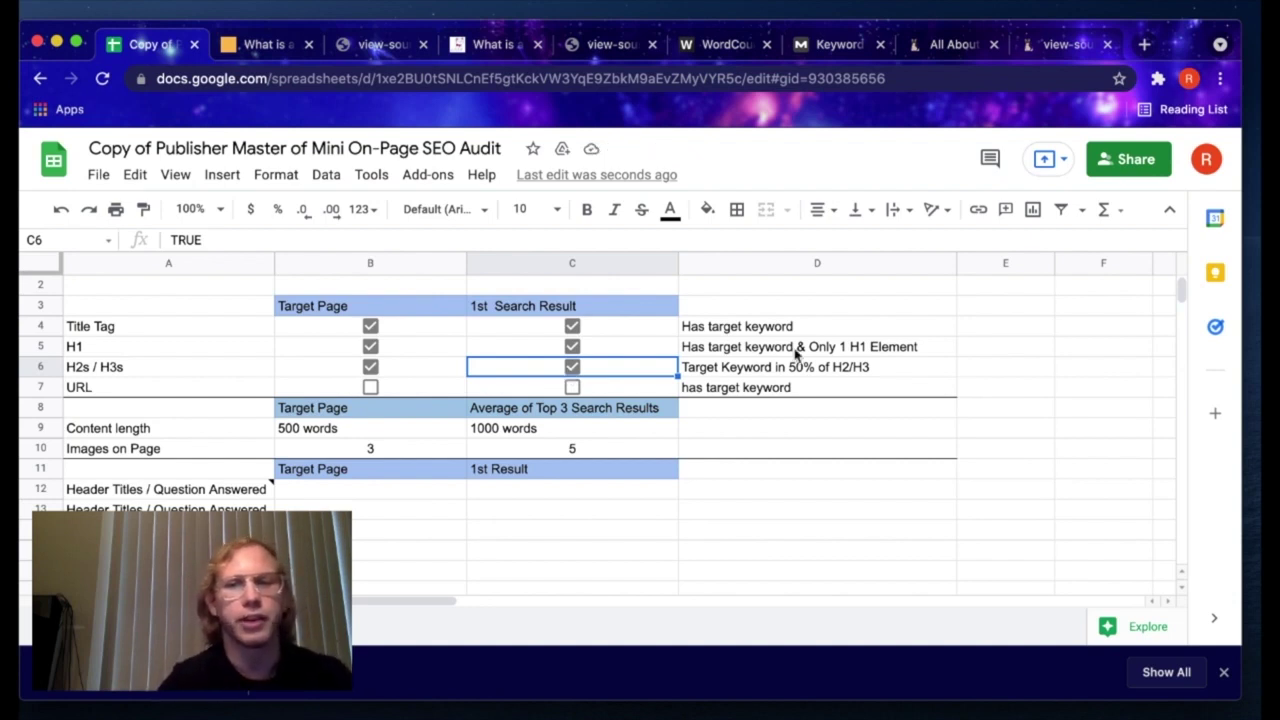
Step: Add the note "more in 1st result" in cell E6, beside the H2s / H3s criterion
click(1006, 375)
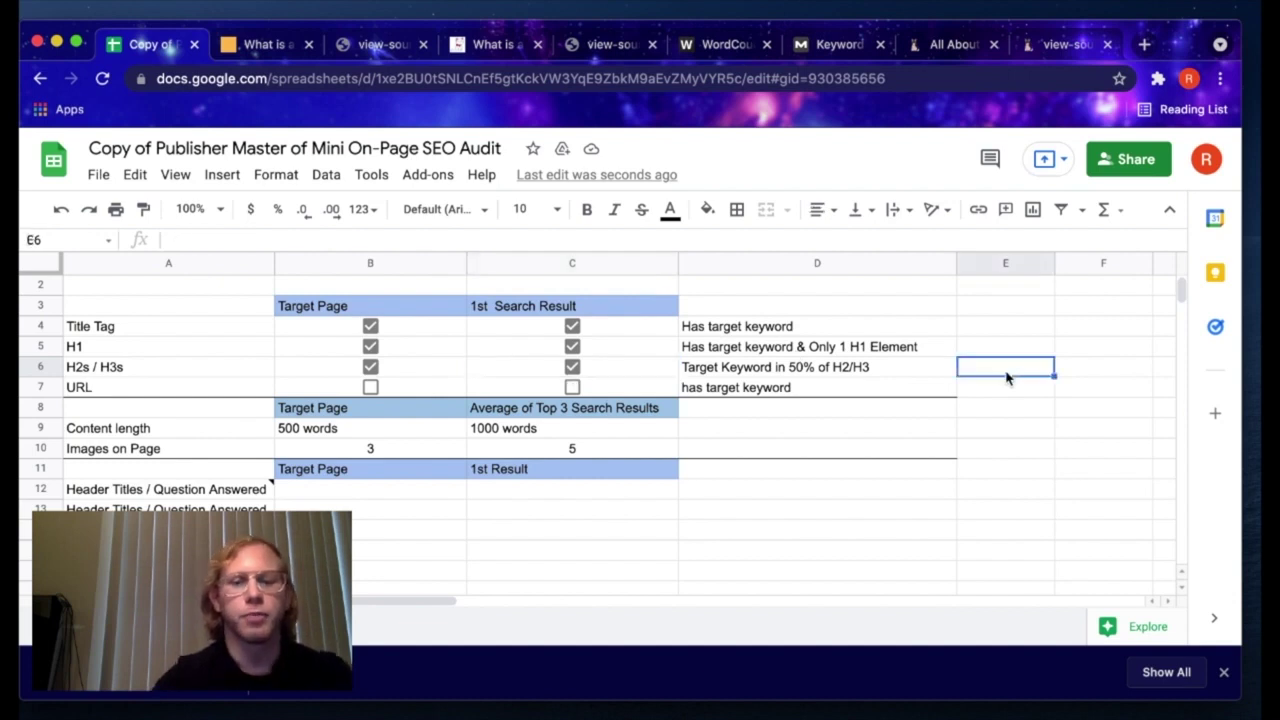
text(more in 1st r)
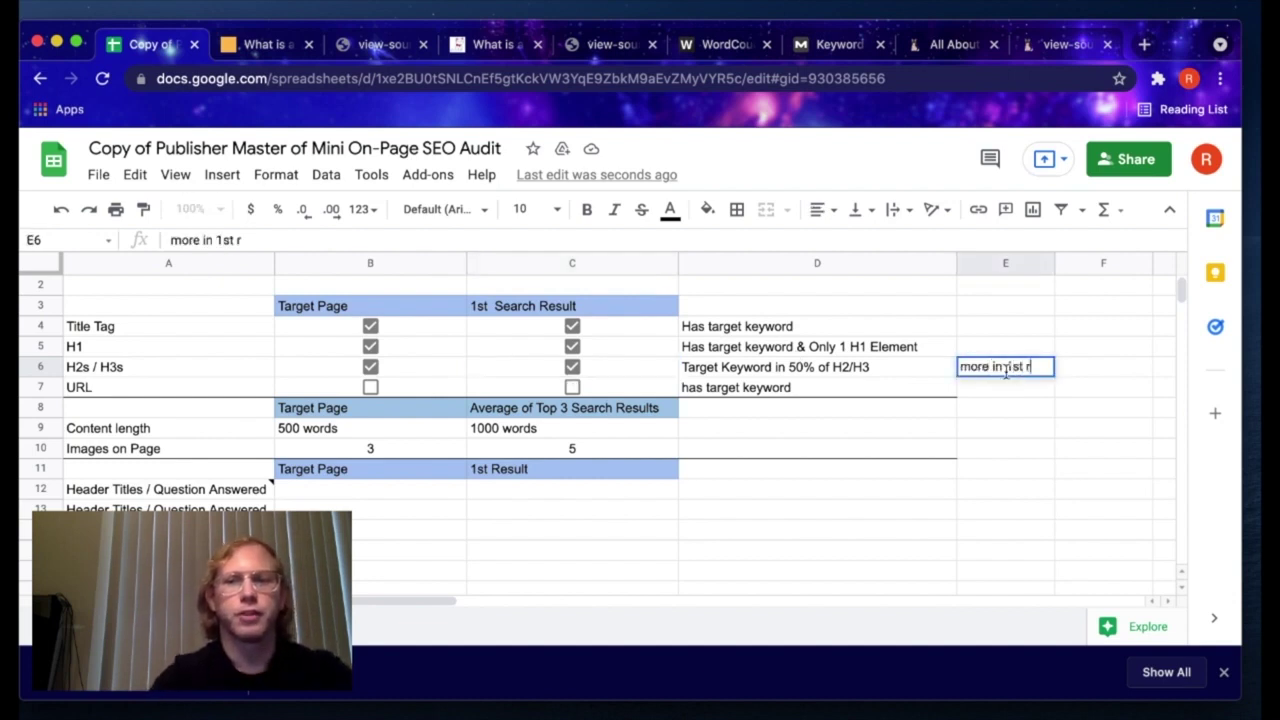
text(esult)
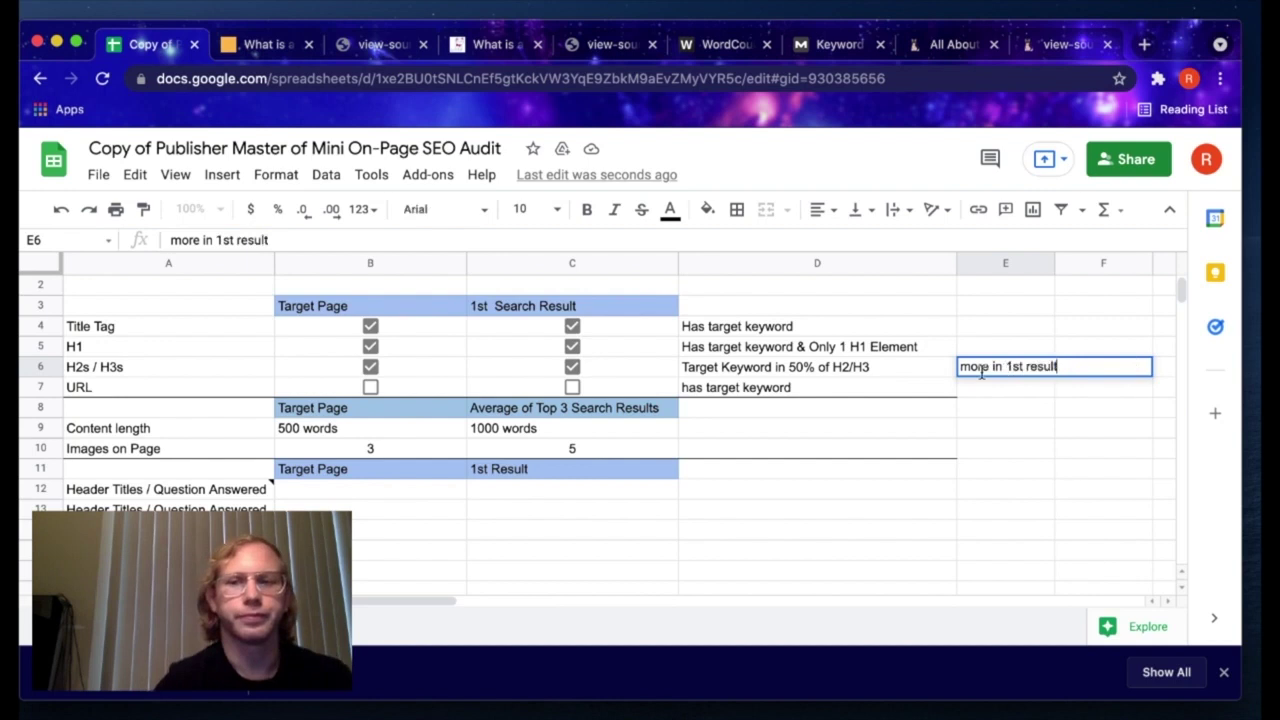
click(1050, 417)
scroll(423, 382, down, 1)
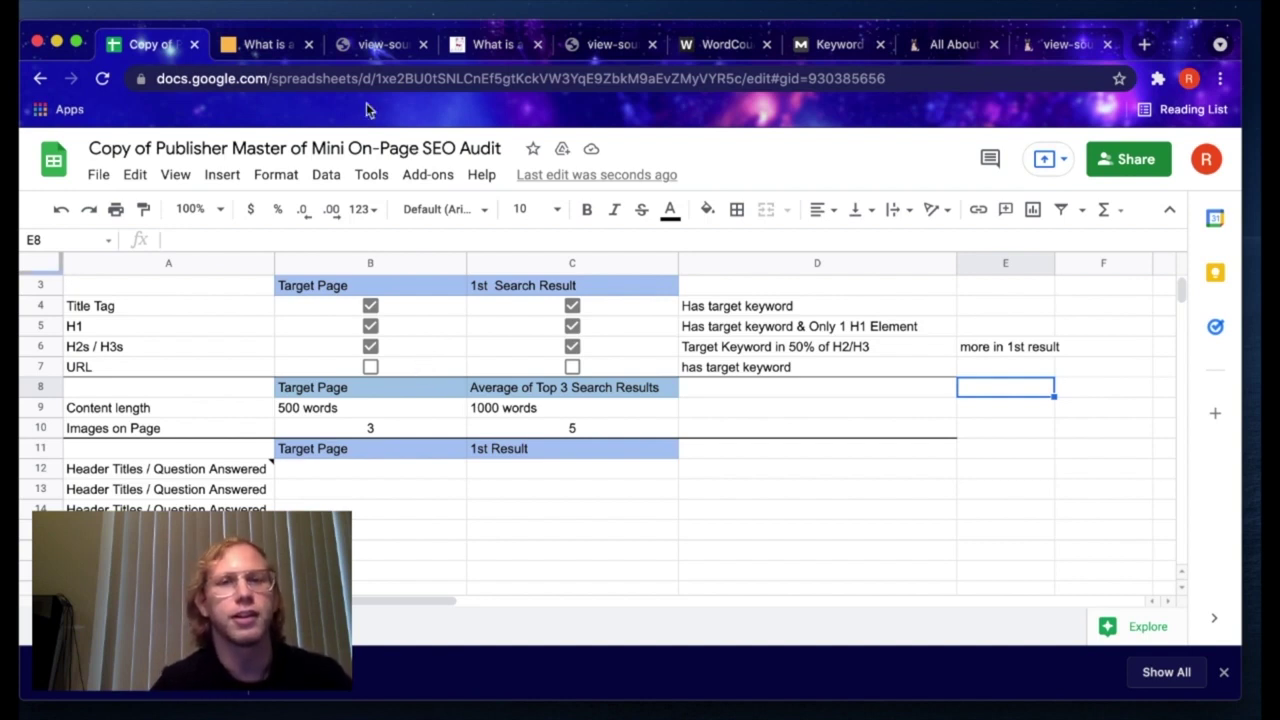
Step: Look back through the CatsPurfection article's section headings, from "Exercise and Training" up to "Lynx Point Siamese: What's in a Name"
click(253, 48)
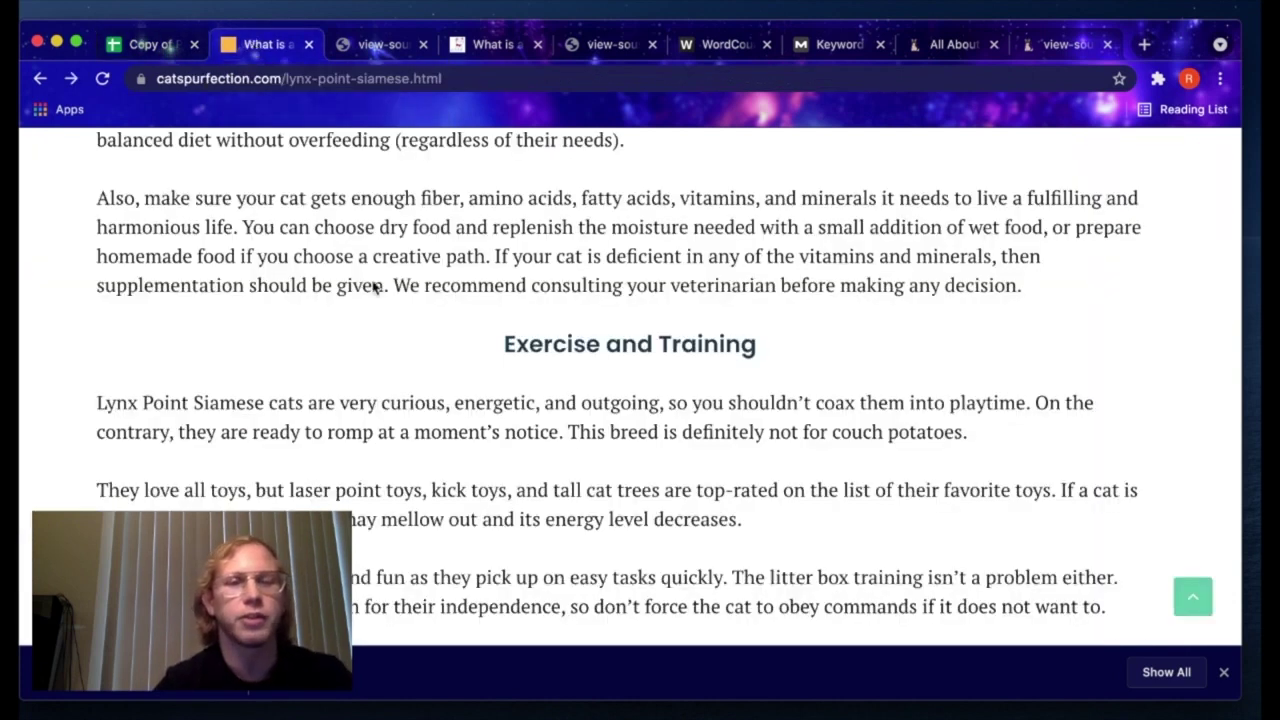
scroll(372, 281, up, 5)
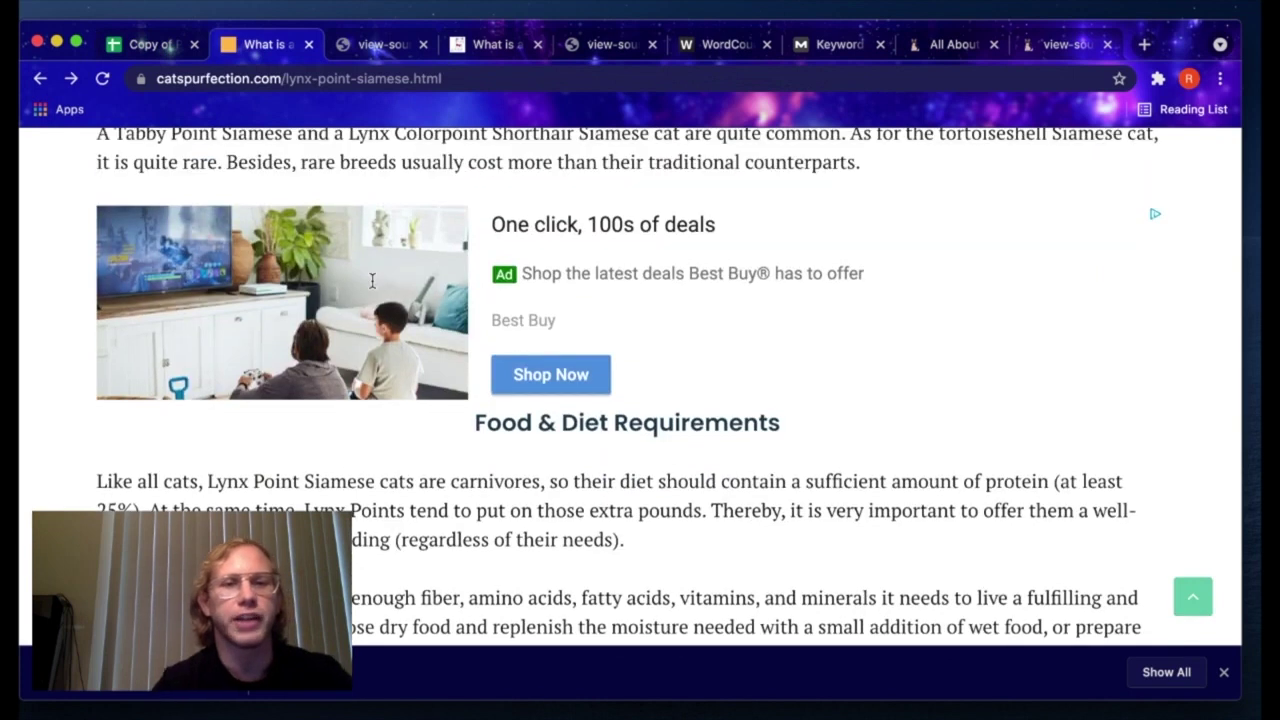
scroll(372, 281, up, 3)
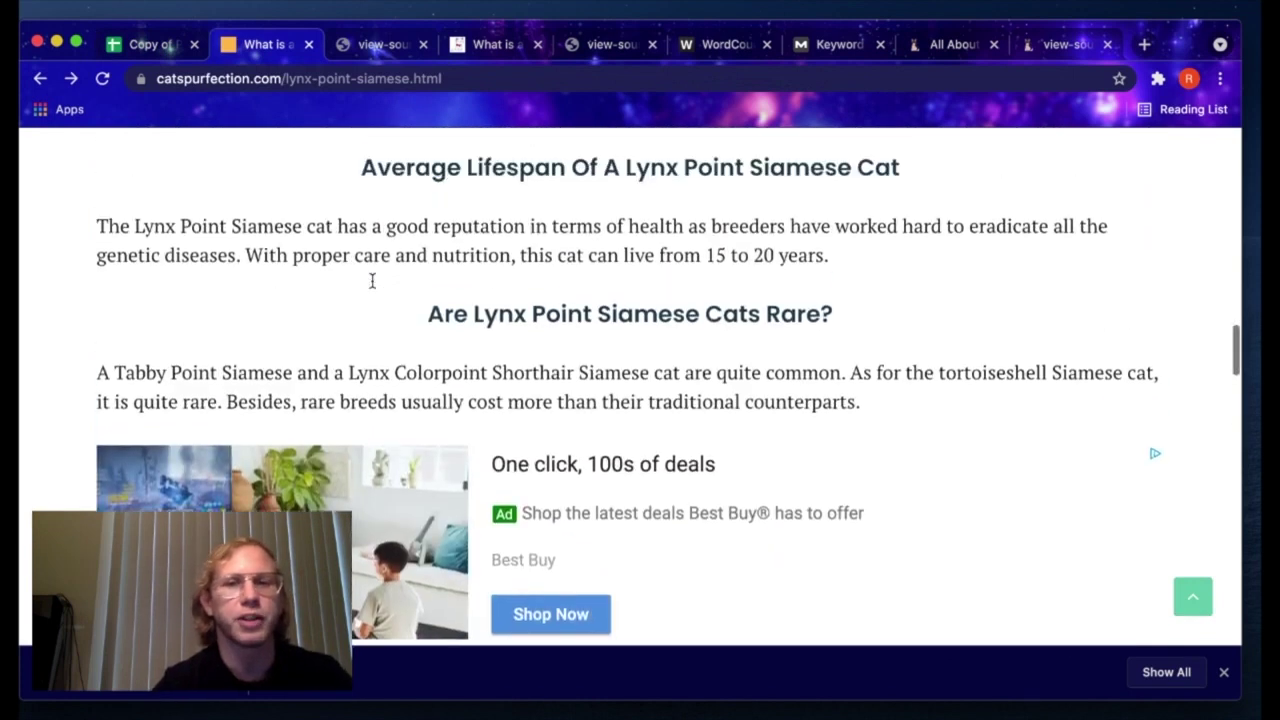
scroll(372, 281, up, 6)
scroll(372, 281, up, 4)
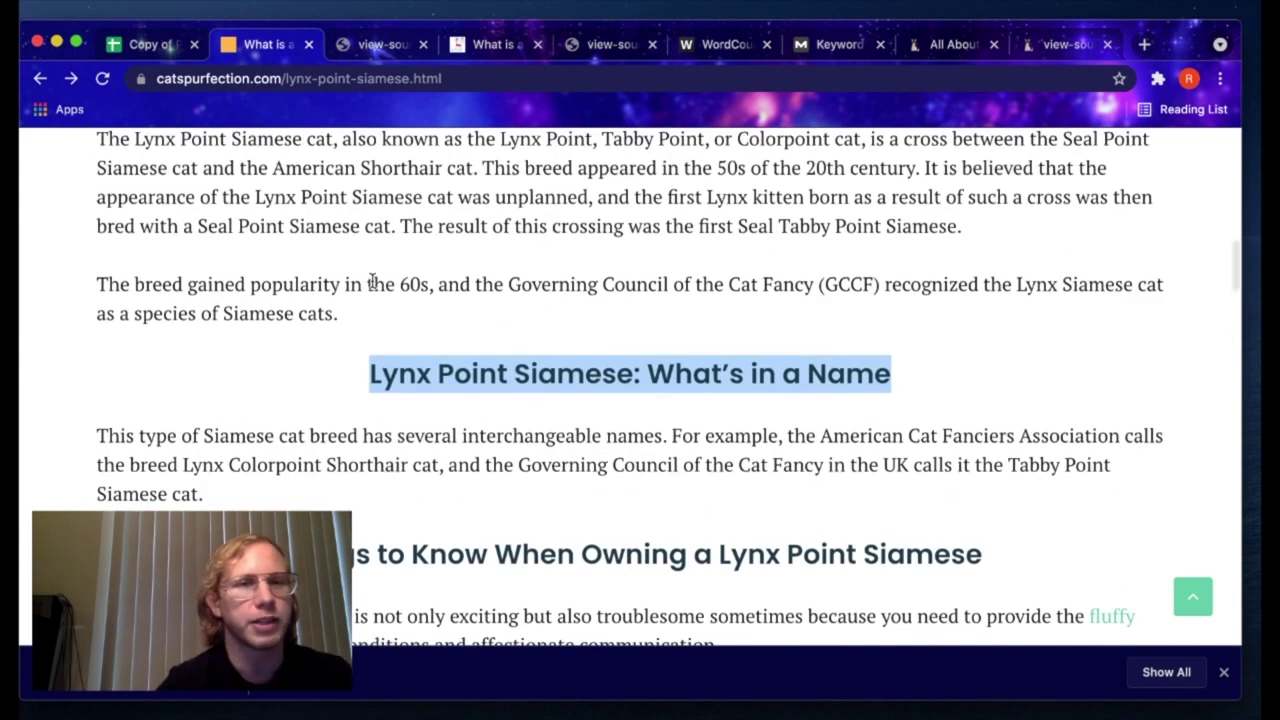
scroll(372, 281, up, 1)
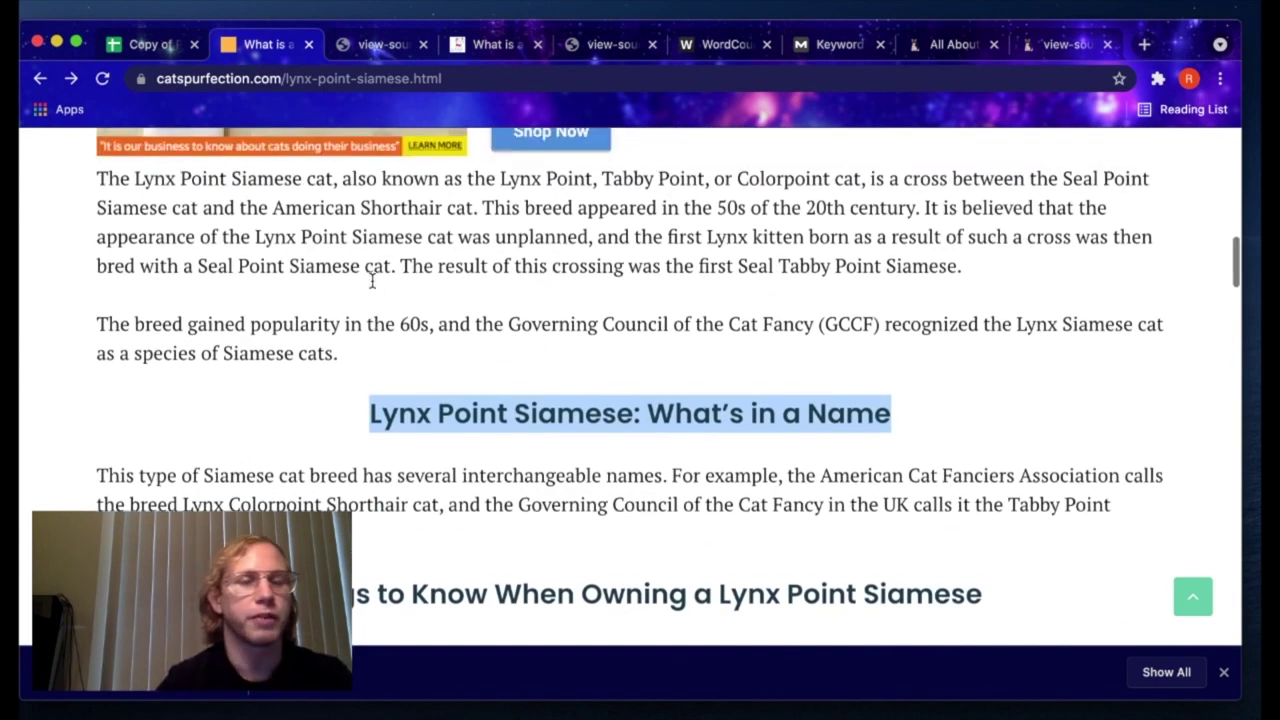
scroll(372, 287, up, 1)
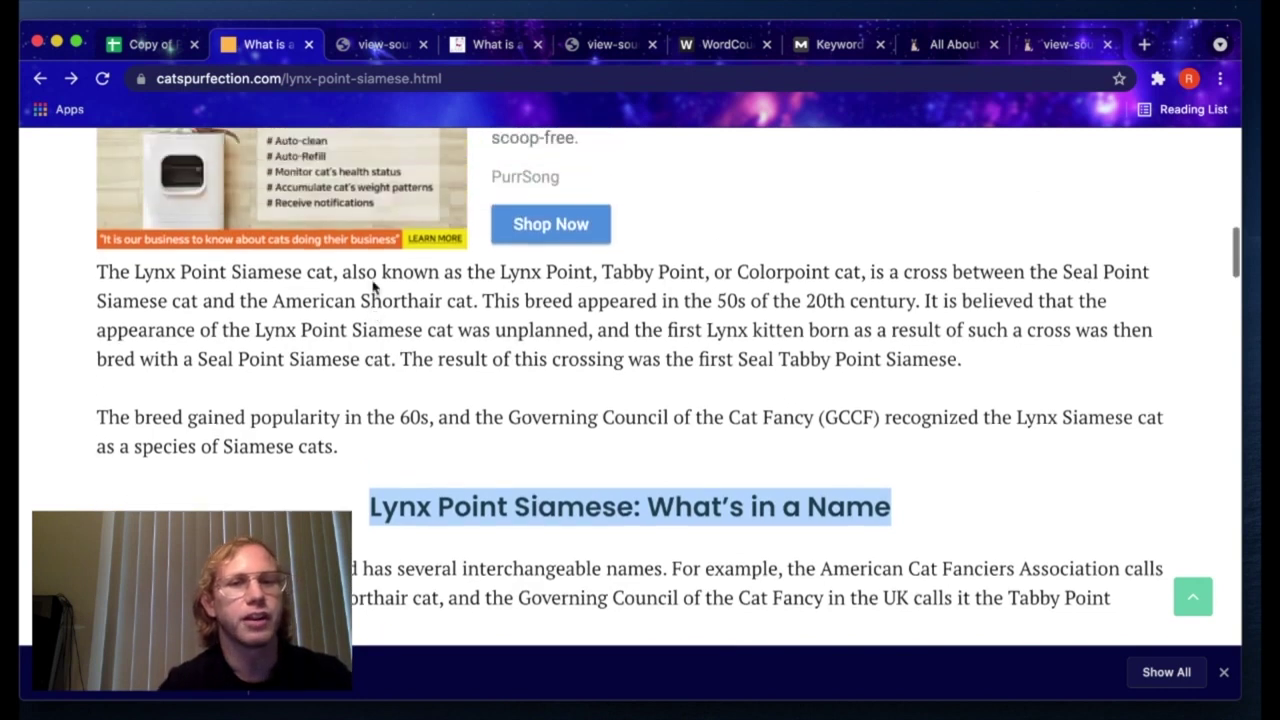
scroll(372, 287, down, 2)
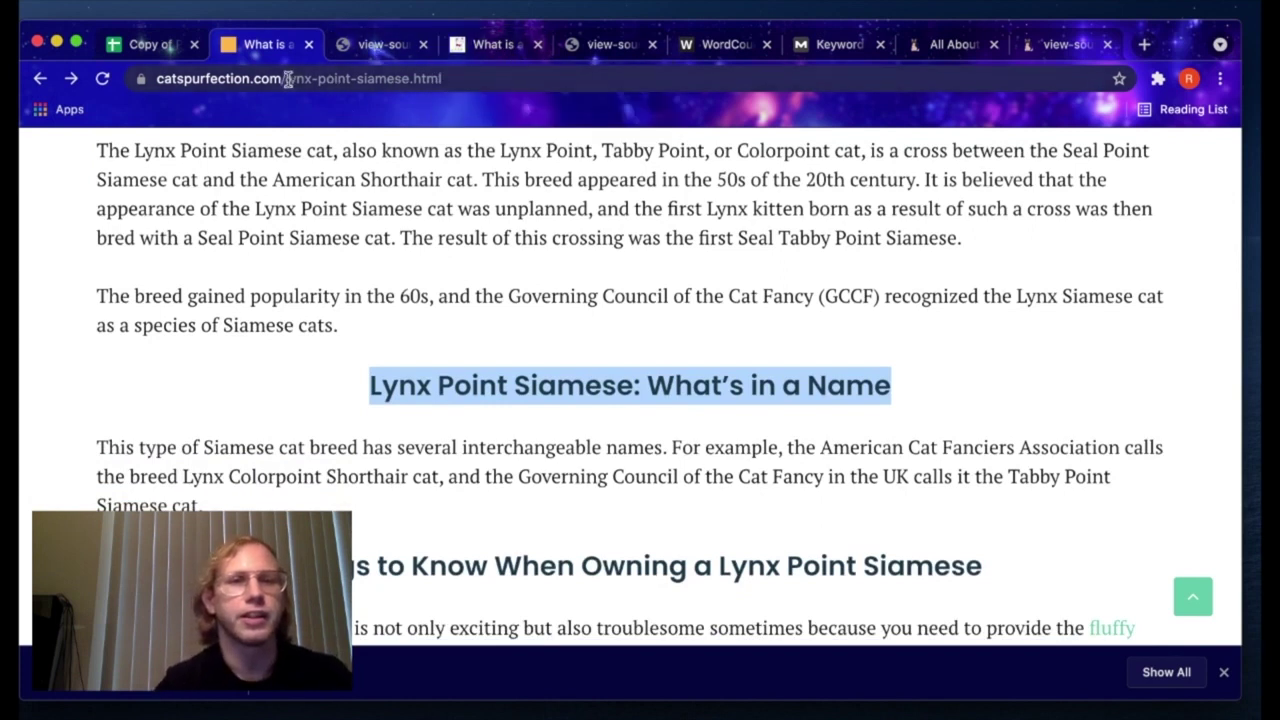
Step: Check the CatsPurfection and FAQCats page URLs for the target keyword, and tick URL for both pages in the audit spreadsheet
drag(287, 78, 395, 82)
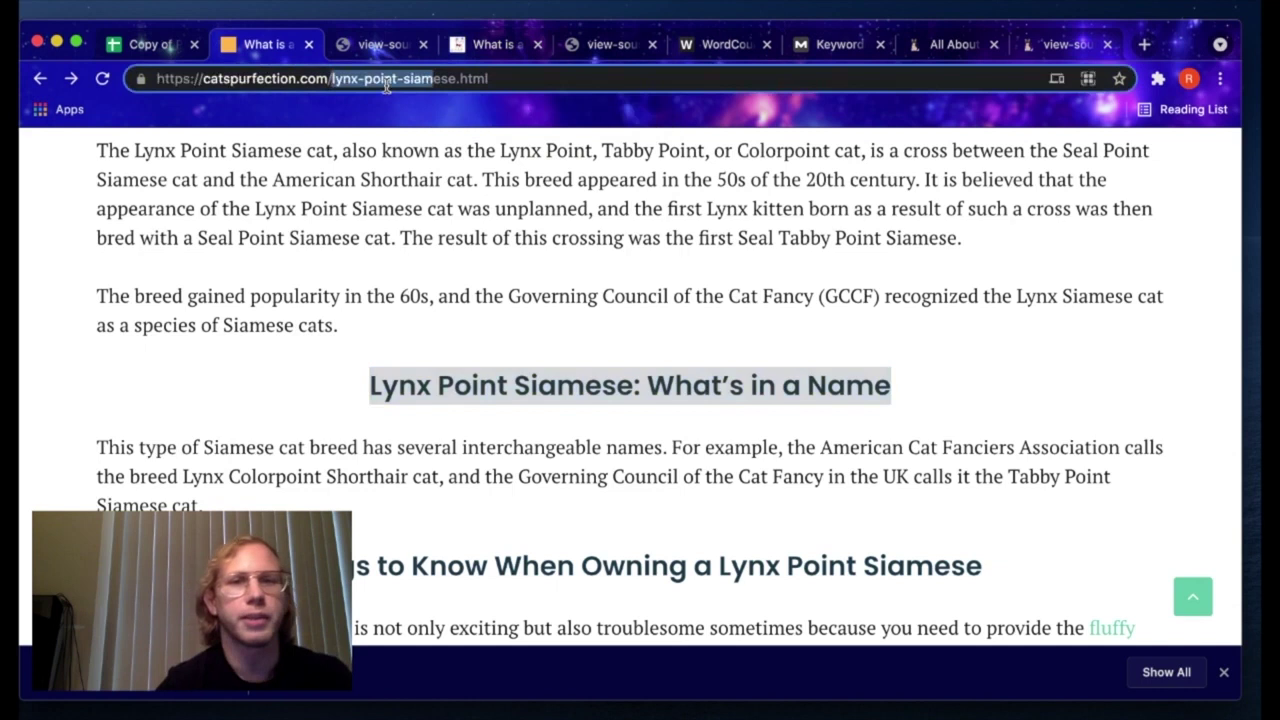
click(483, 44)
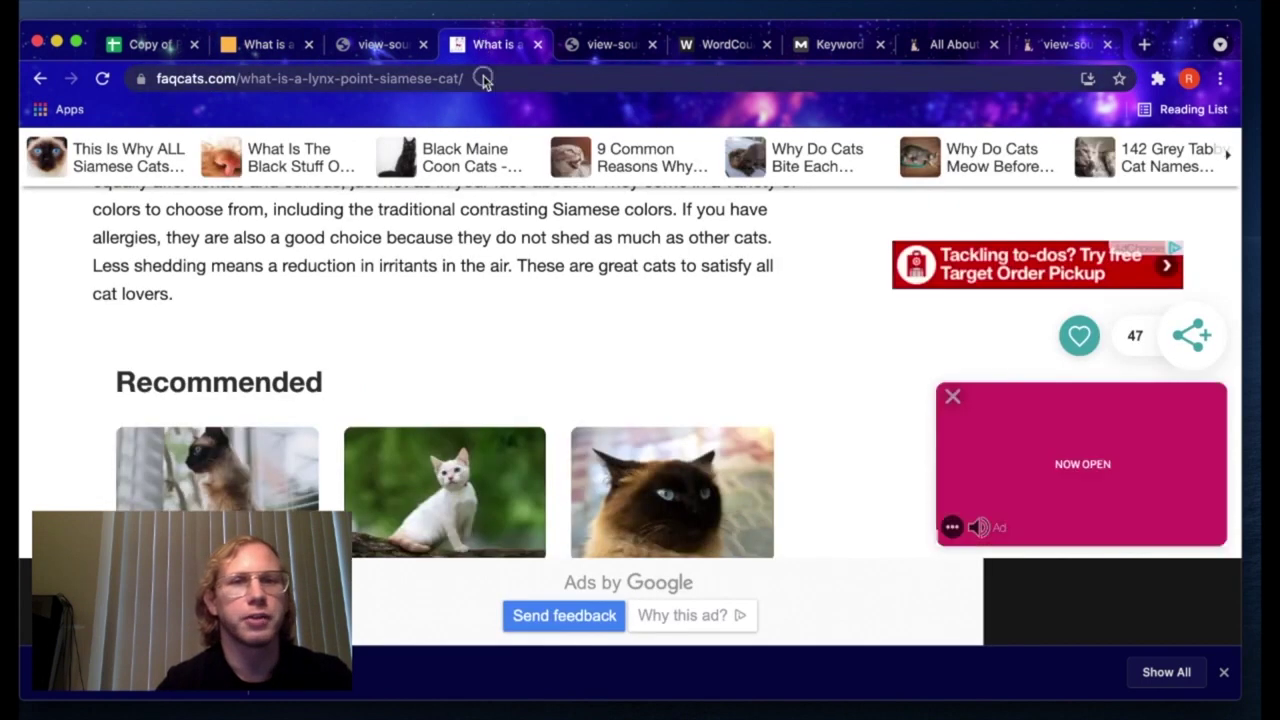
drag(480, 78, 246, 80)
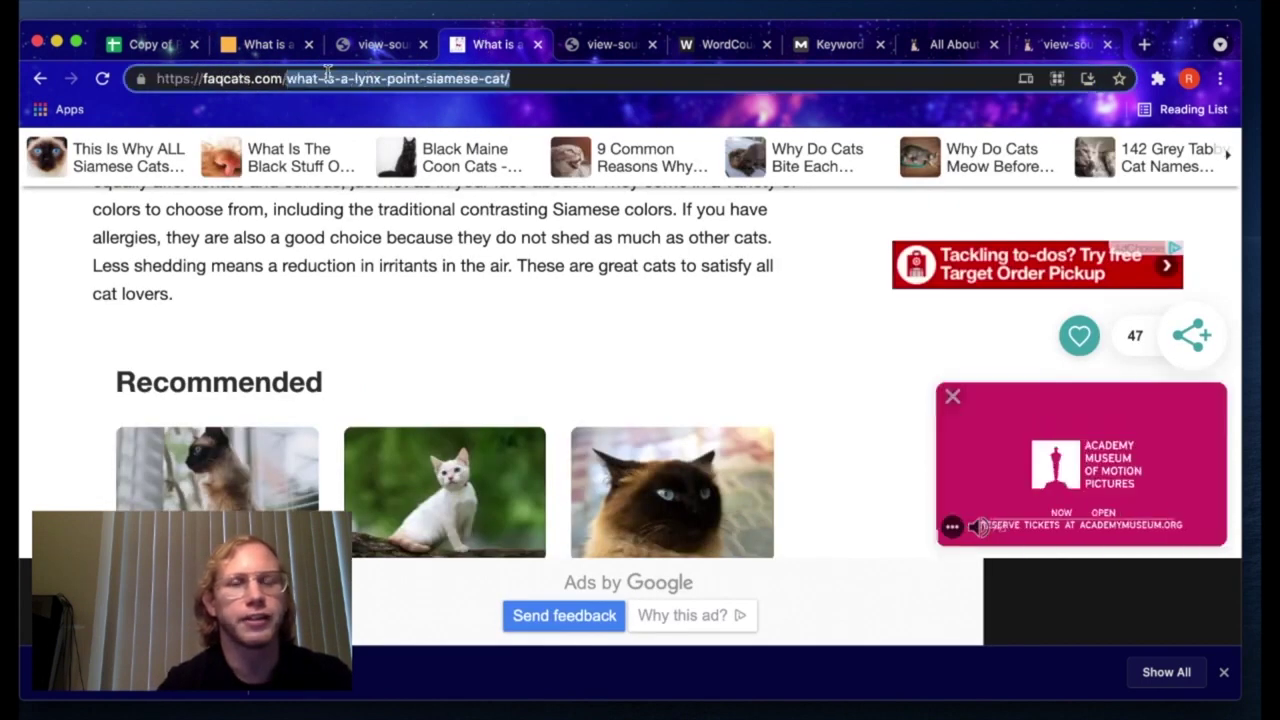
click(143, 47)
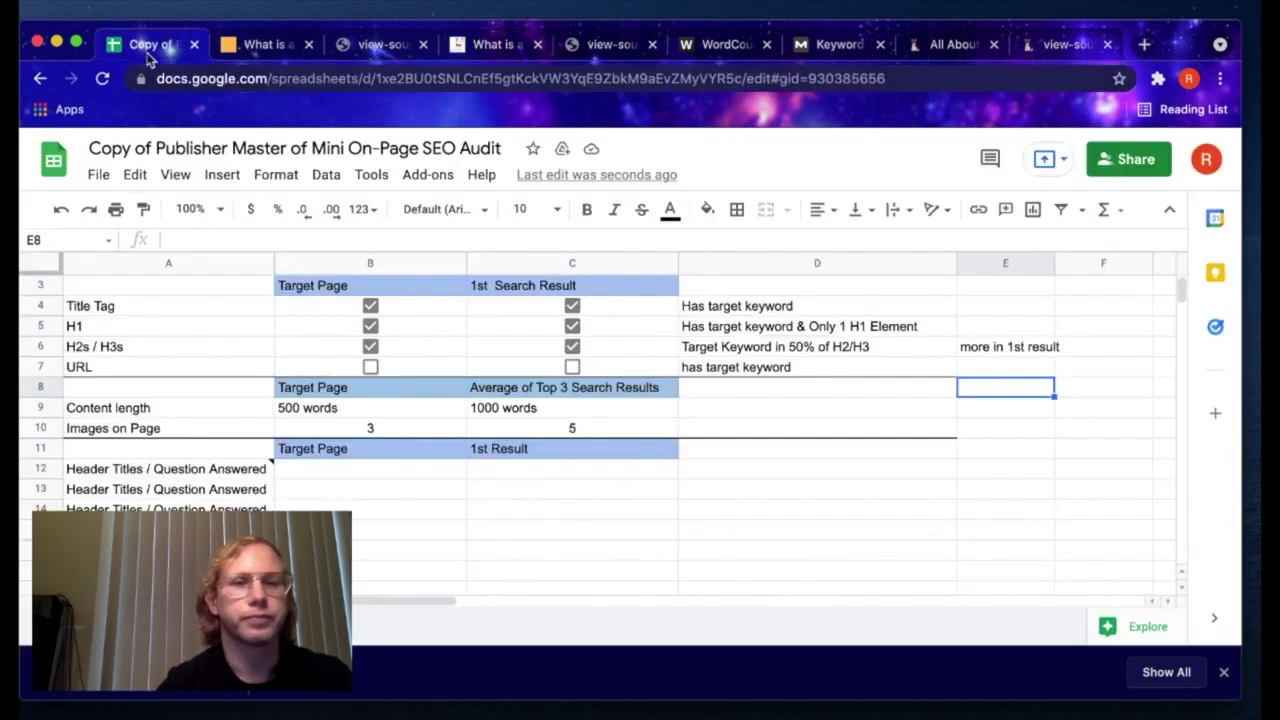
click(370, 367)
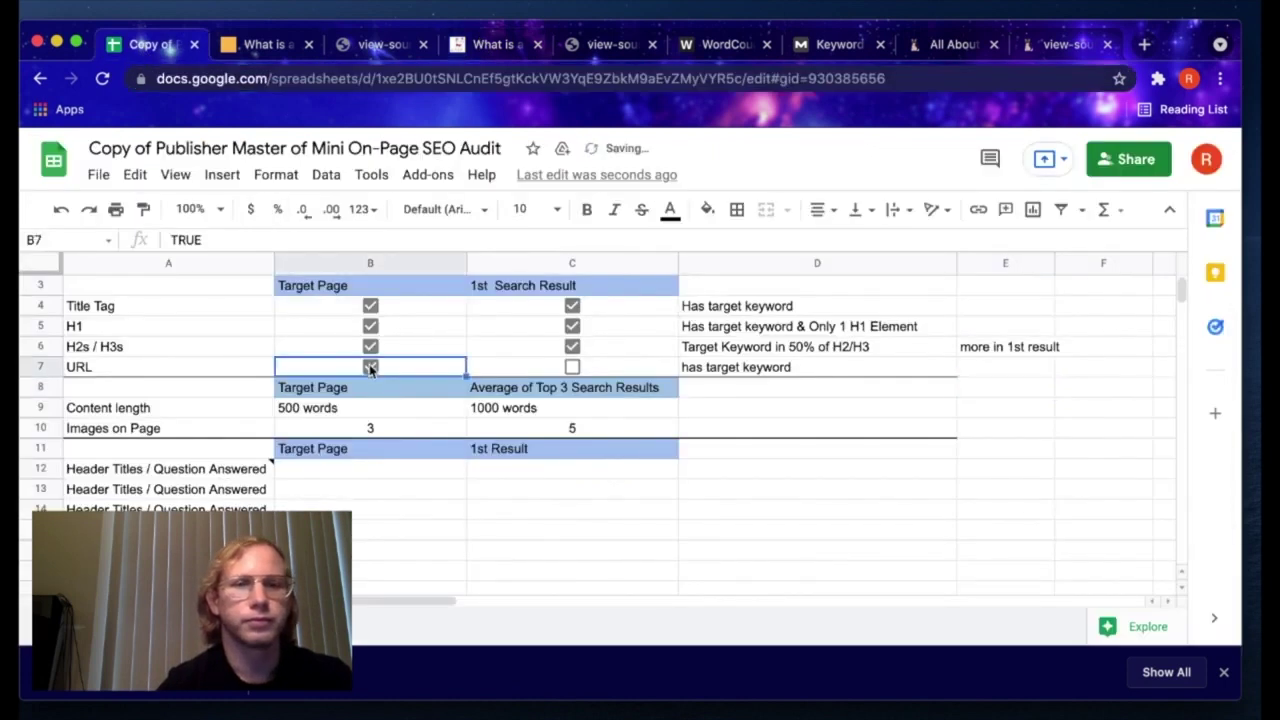
click(572, 367)
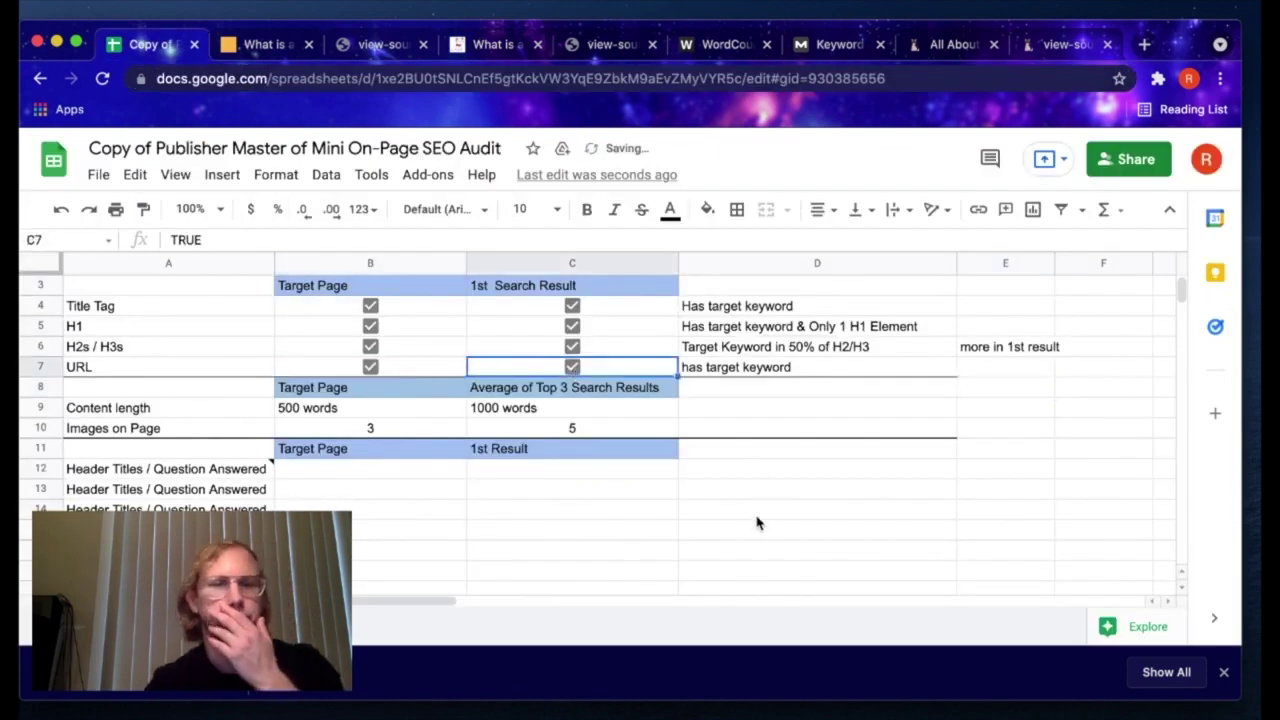
Step: Switch to WordCounter and clear all the existing text from its editor
scroll(757, 522, down, 1)
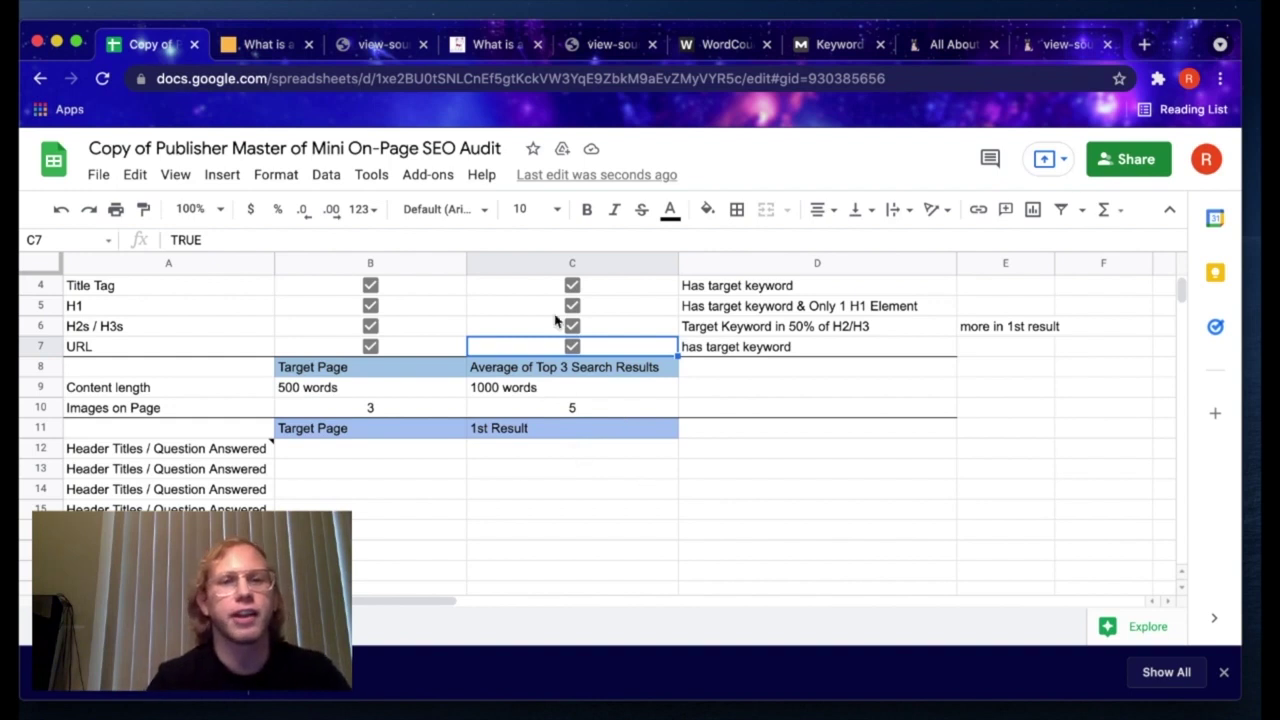
click(731, 44)
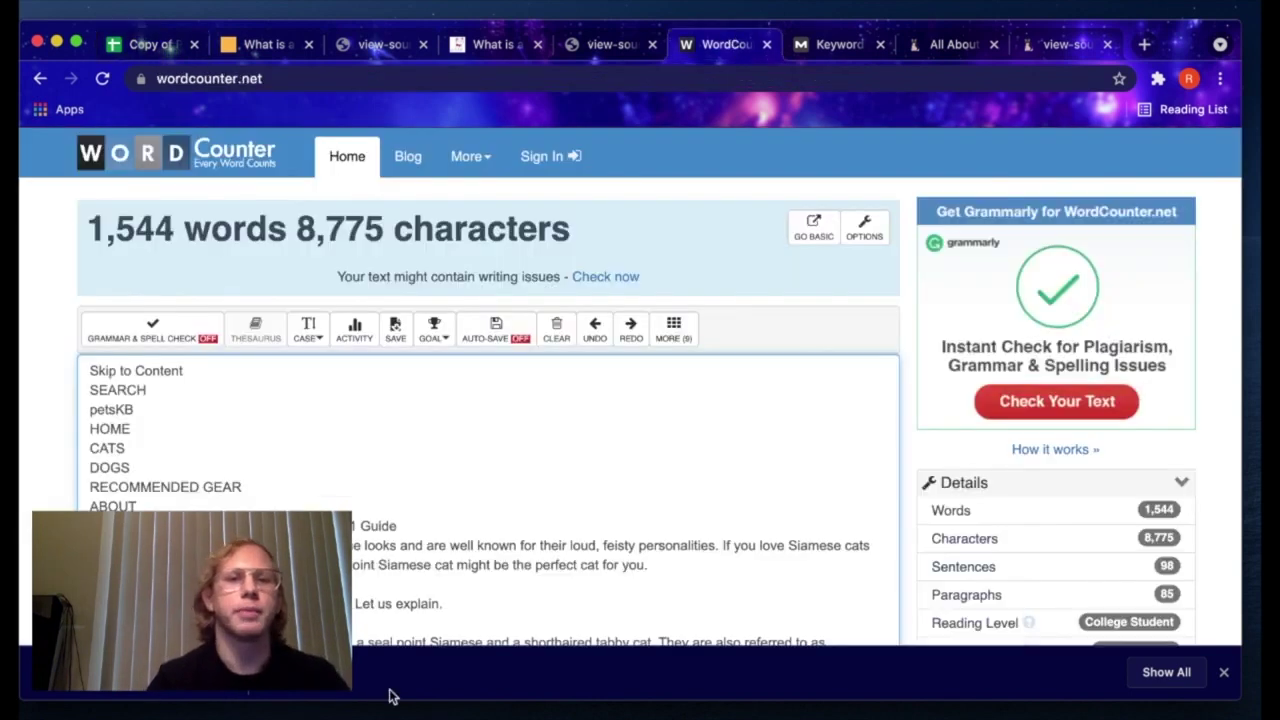
key(ctrl+a)
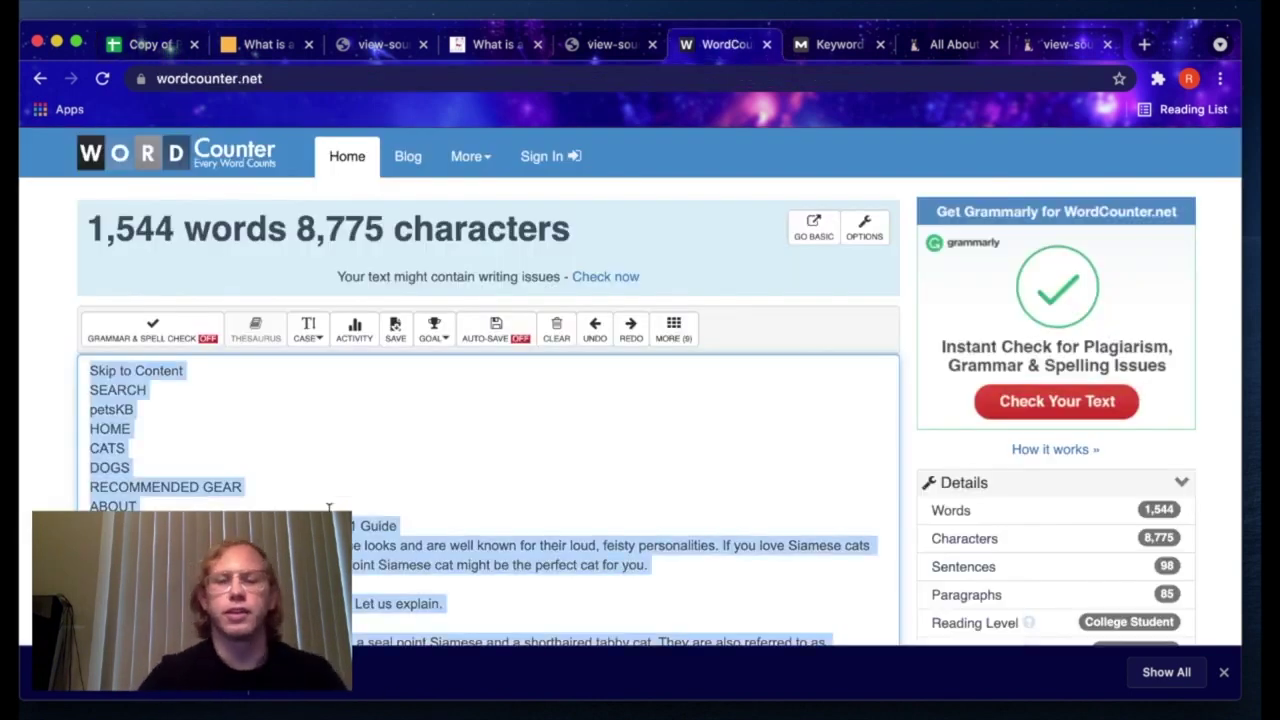
key(BackSpace)
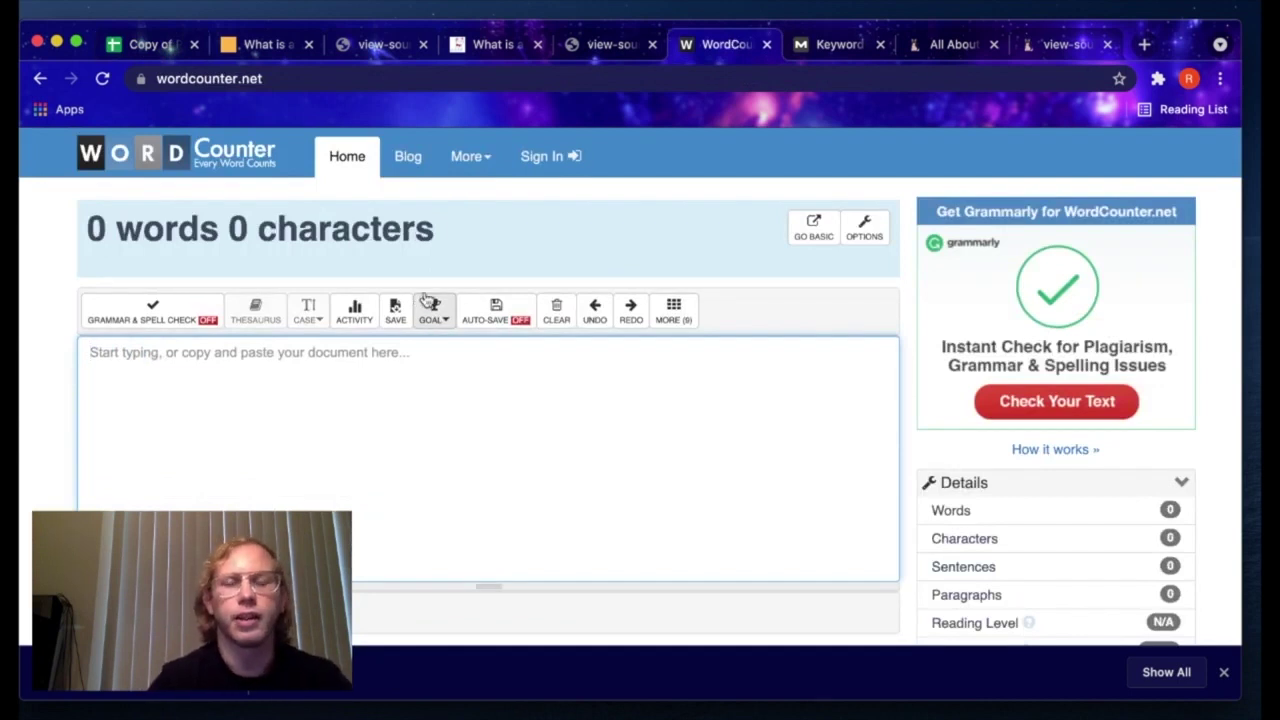
Step: Copy the entire text of the CatsPurfection Lynx Point Siamese page into the empty WordCounter editor to count its words
click(269, 44)
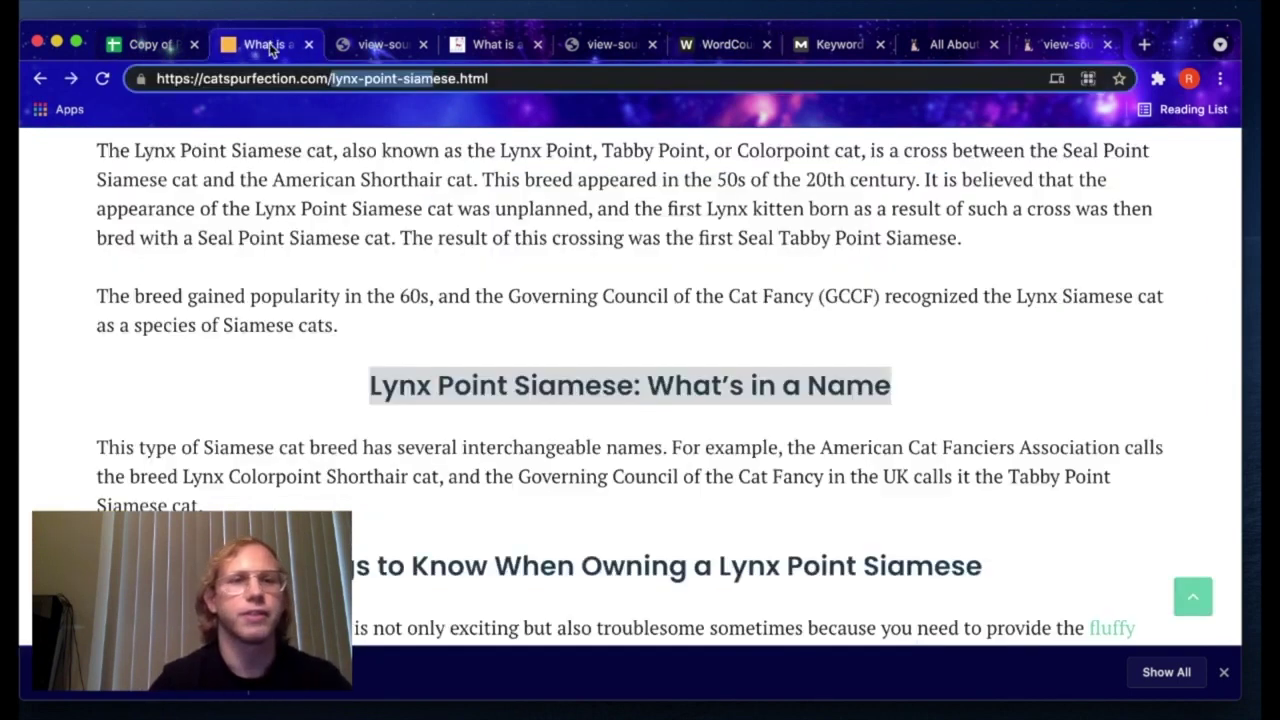
click(115, 270)
scroll(115, 270, up, 10)
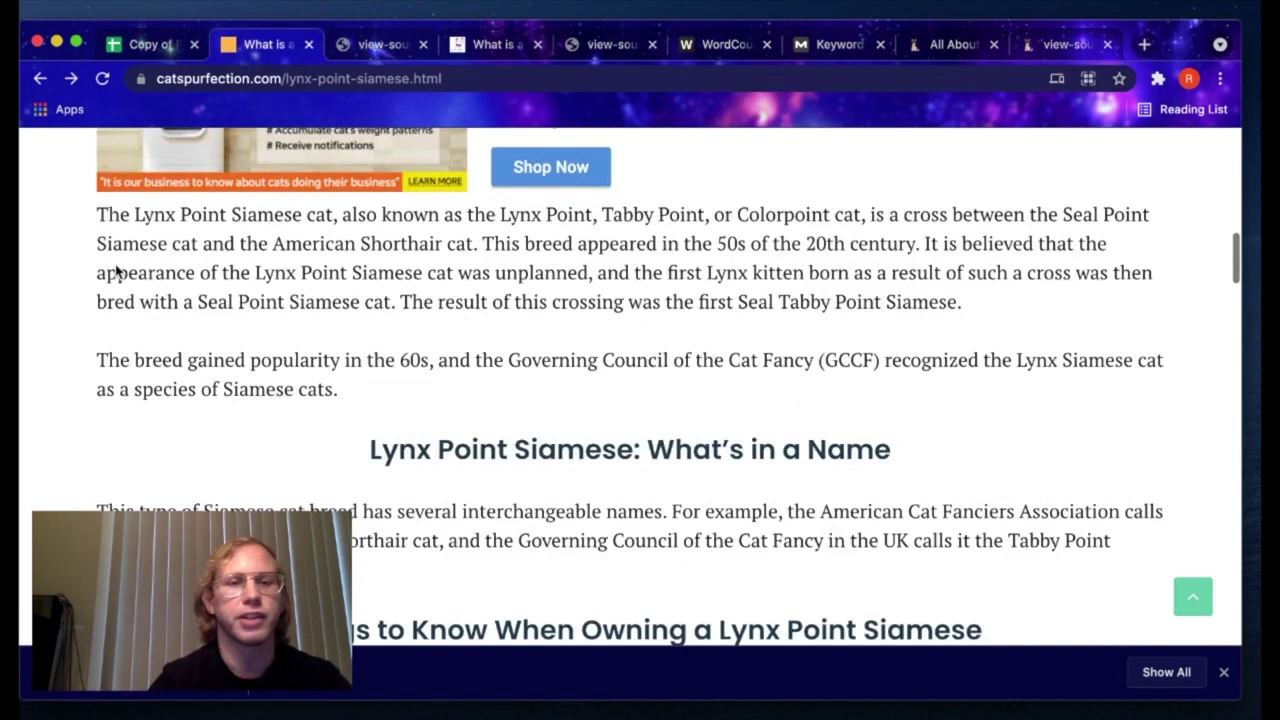
scroll(114, 271, down, 2)
key(super+a)
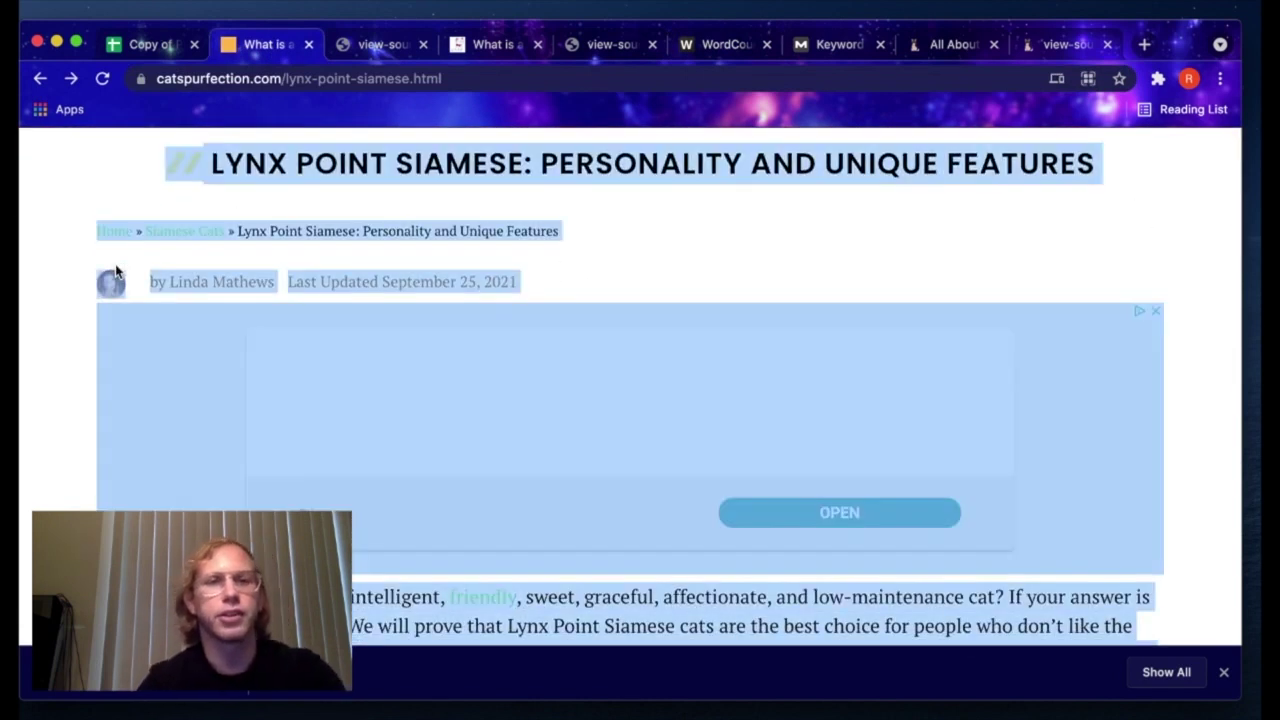
click(718, 44)
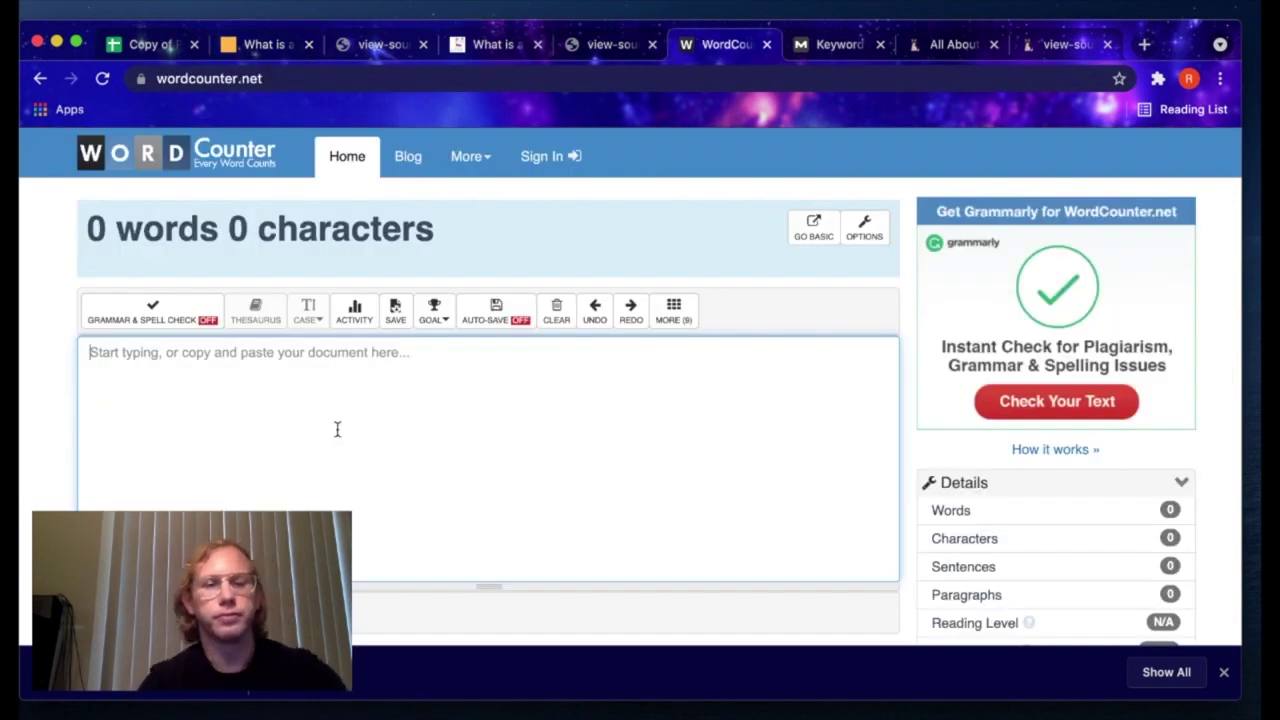
key(super+v)
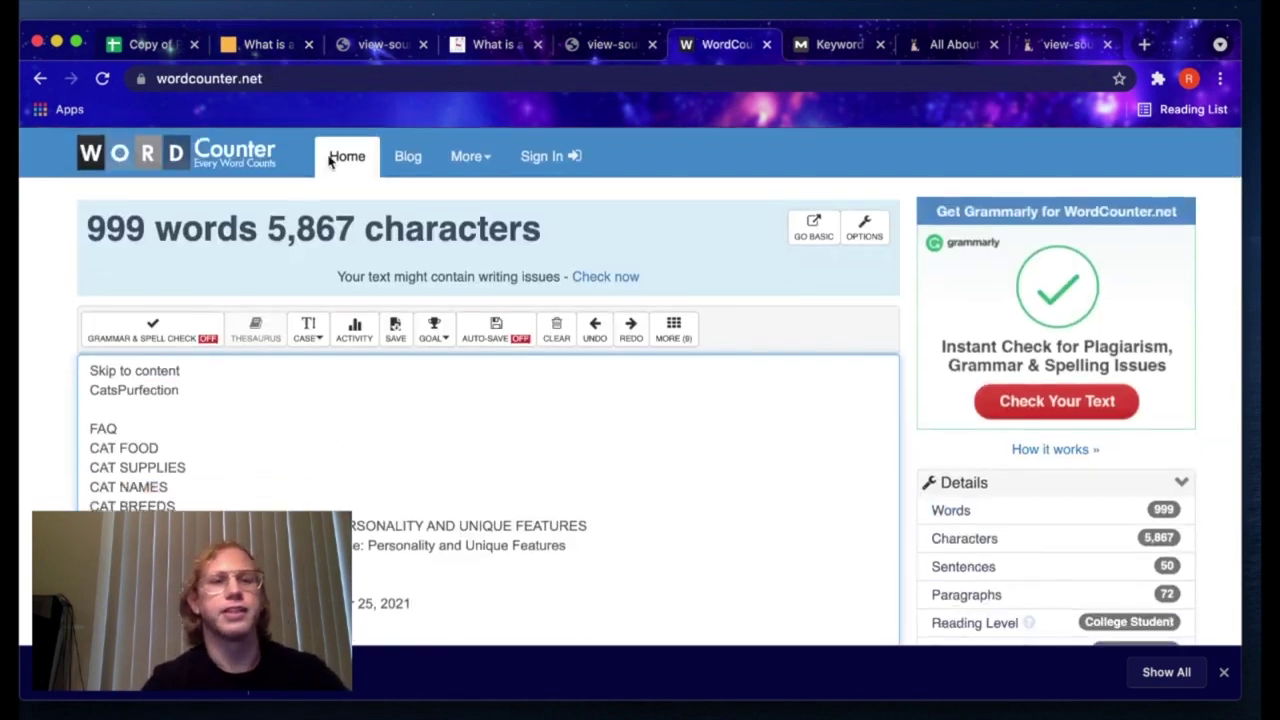
Step: Return to the audit spreadsheet and clear the Images on Page values for the target page and the top-3 average
click(138, 46)
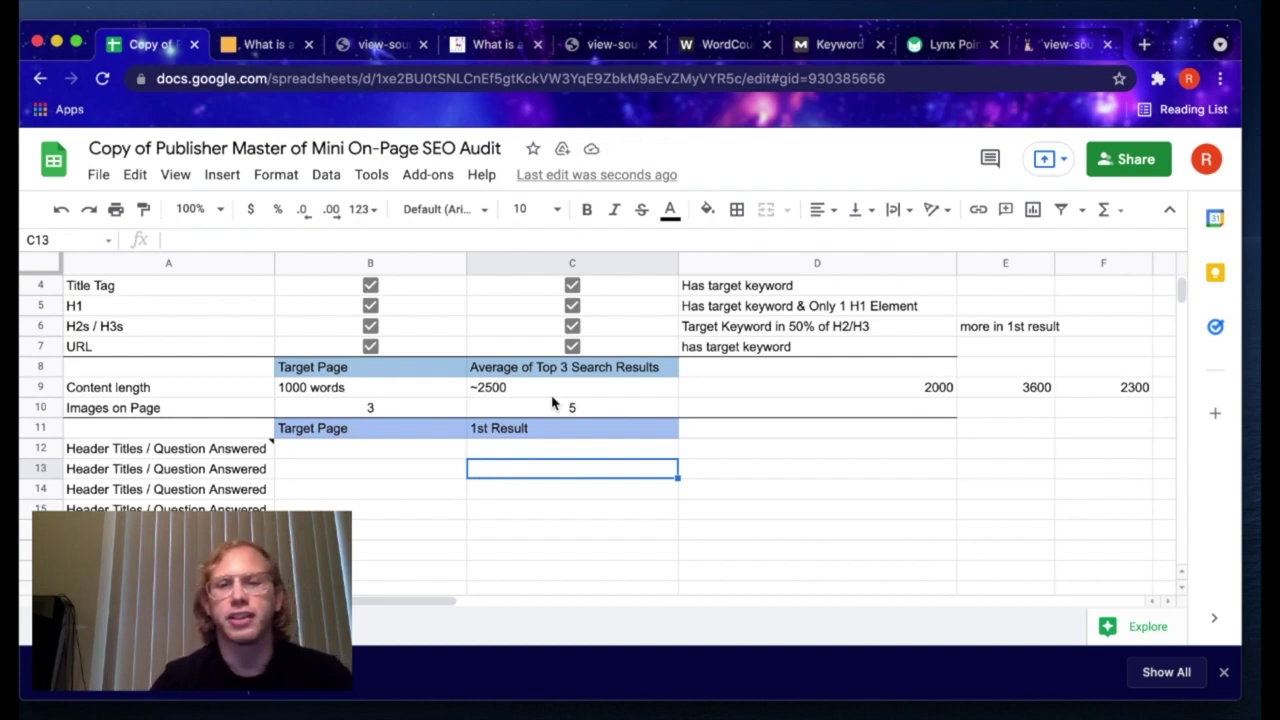
scroll(552, 402, up, 1)
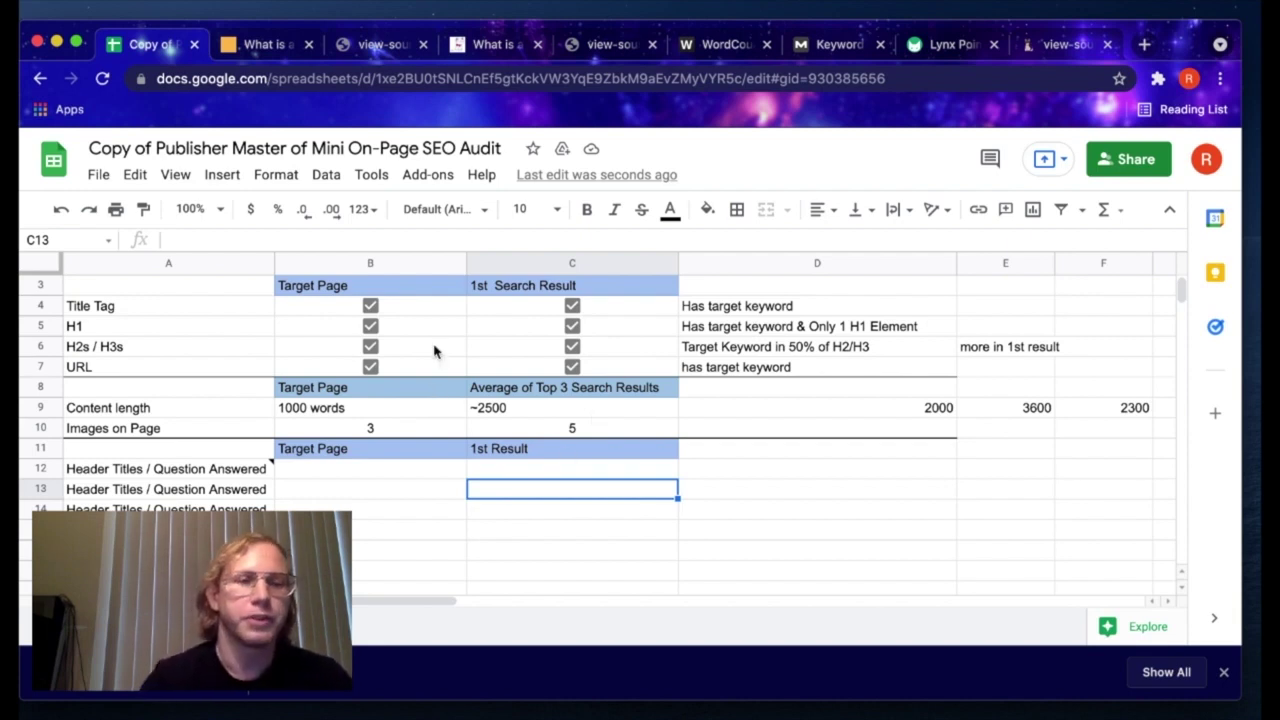
click(383, 429)
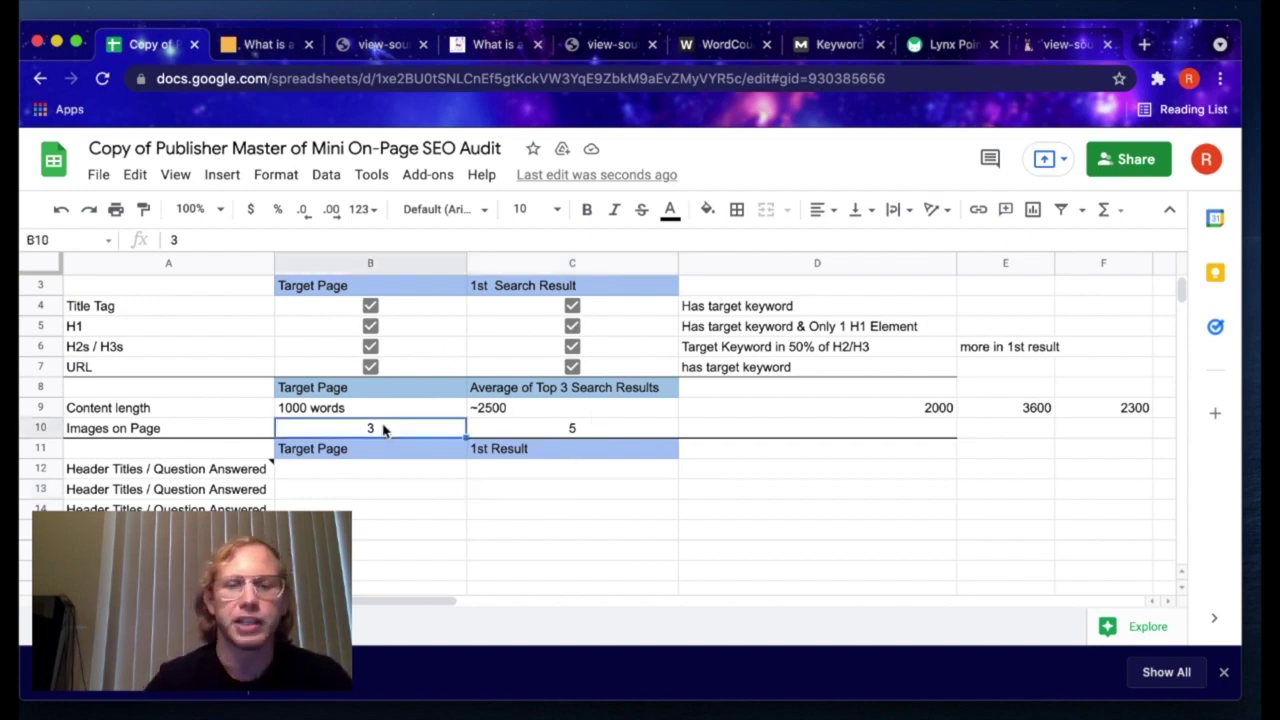
key(BackSpace)
click(563, 432)
key(BackSpace)
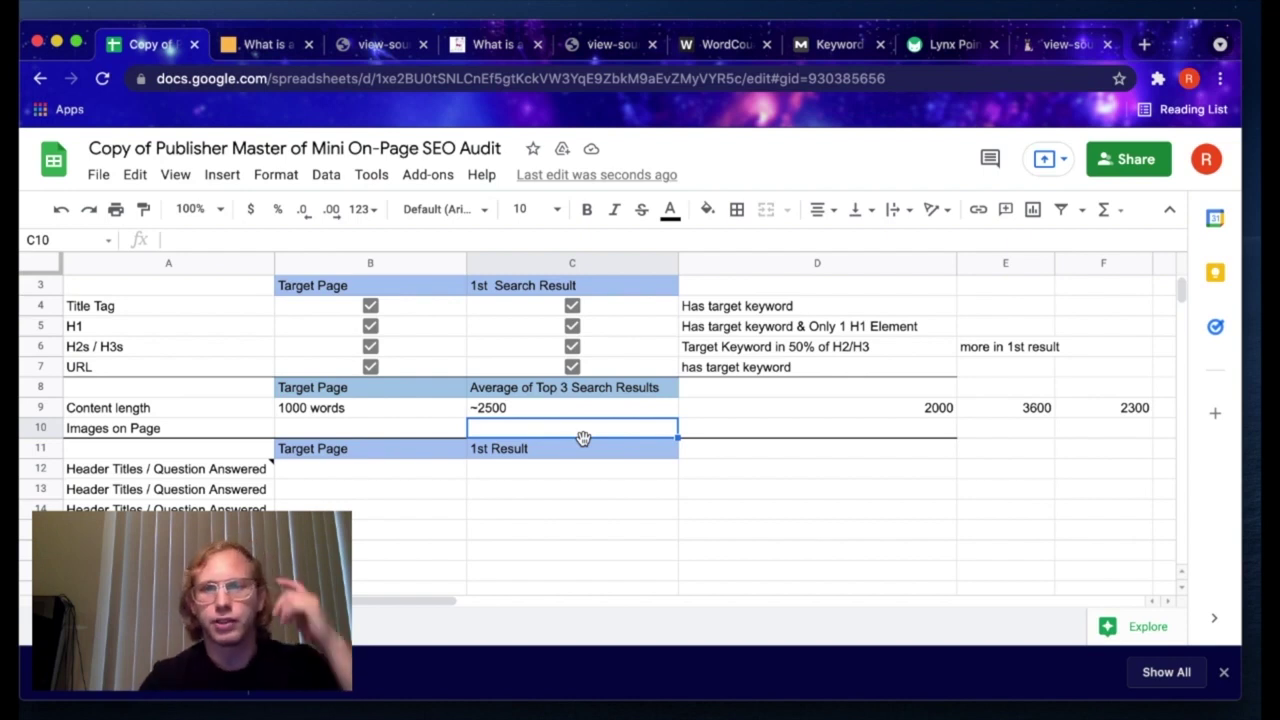
Step: Check the CatsPurfection article for images down to its conclusion, and enter 0 as the target page's Images on Page
key(ctrl+Tab)
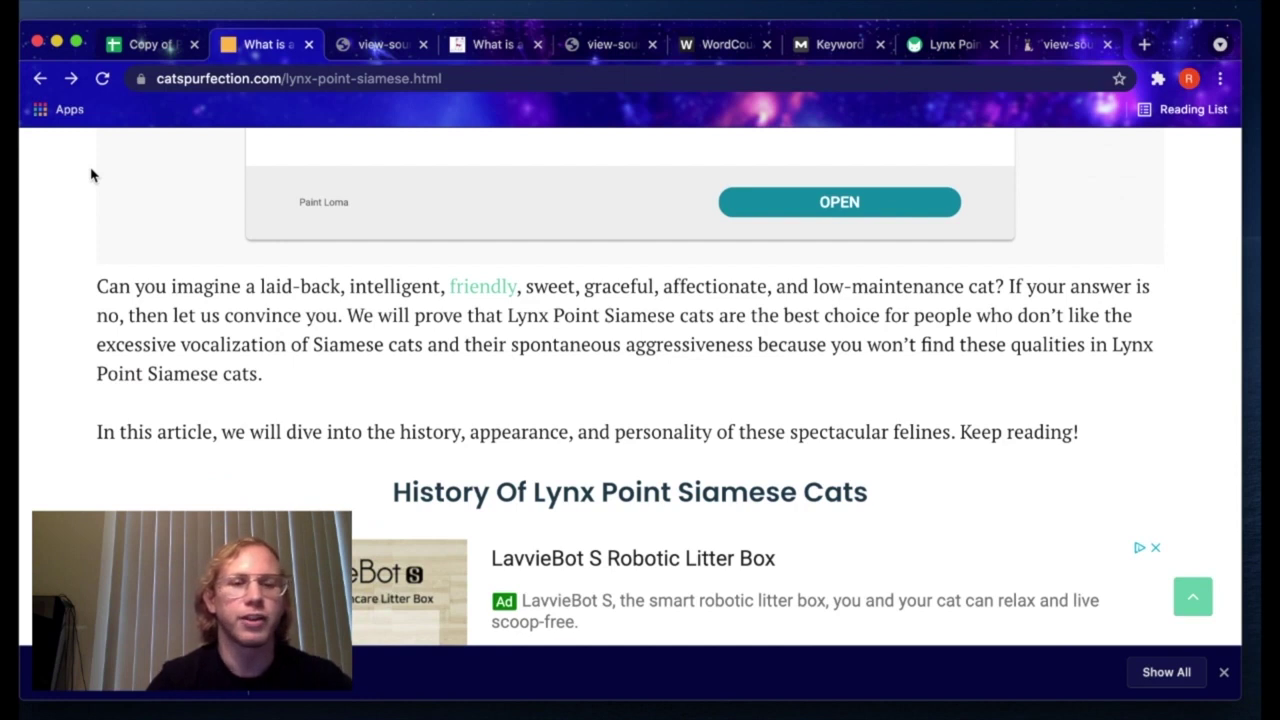
scroll(90, 175, down, 1)
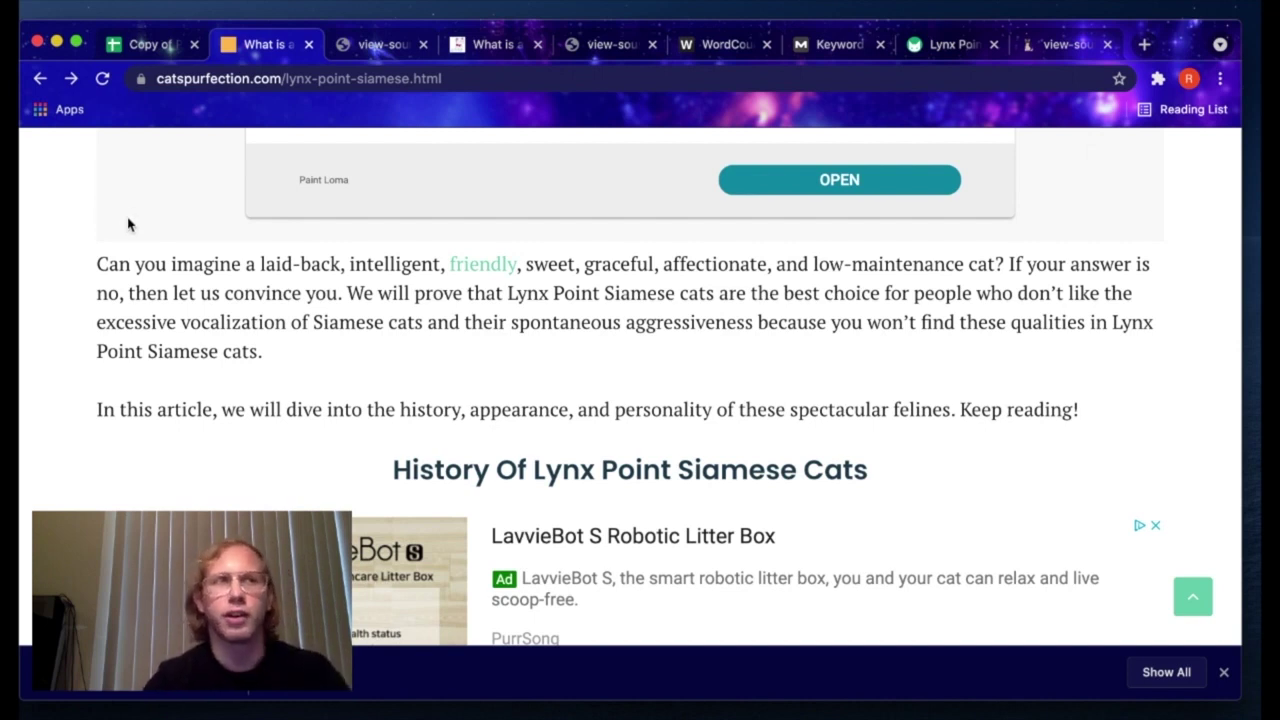
scroll(151, 297, up, 4)
scroll(151, 297, down, 5)
scroll(151, 297, down, 10)
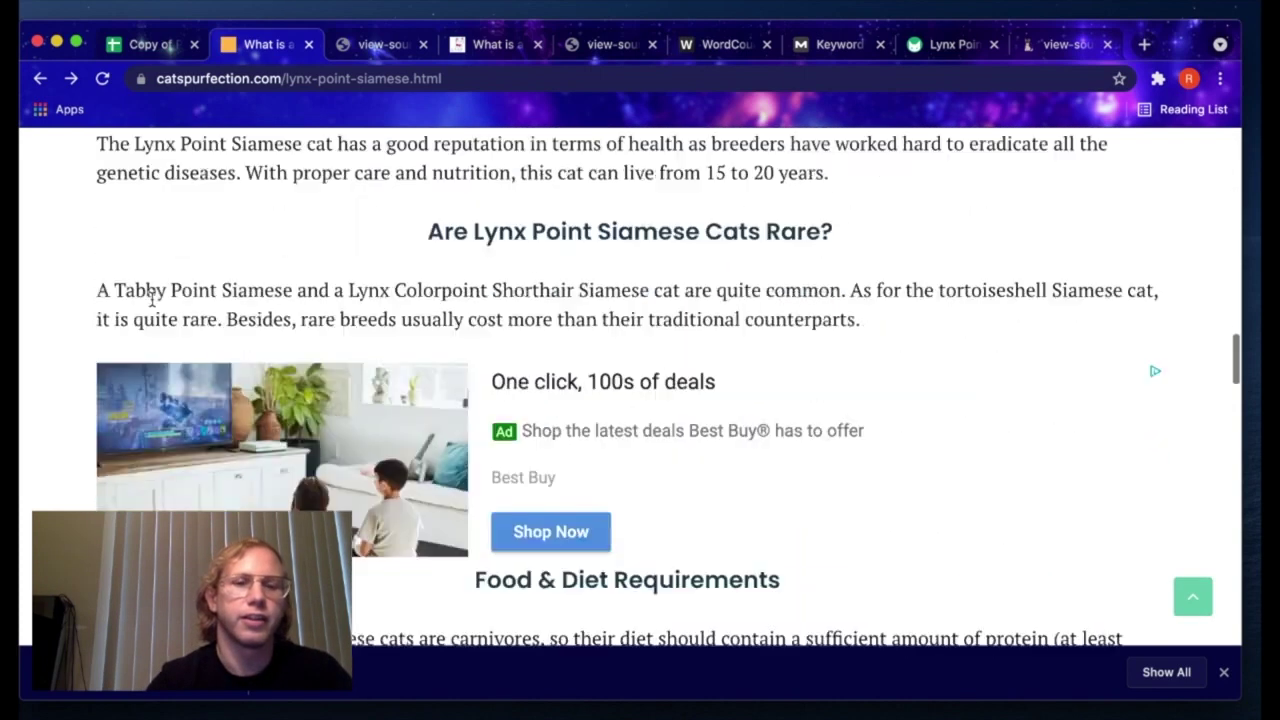
scroll(151, 297, down, 12)
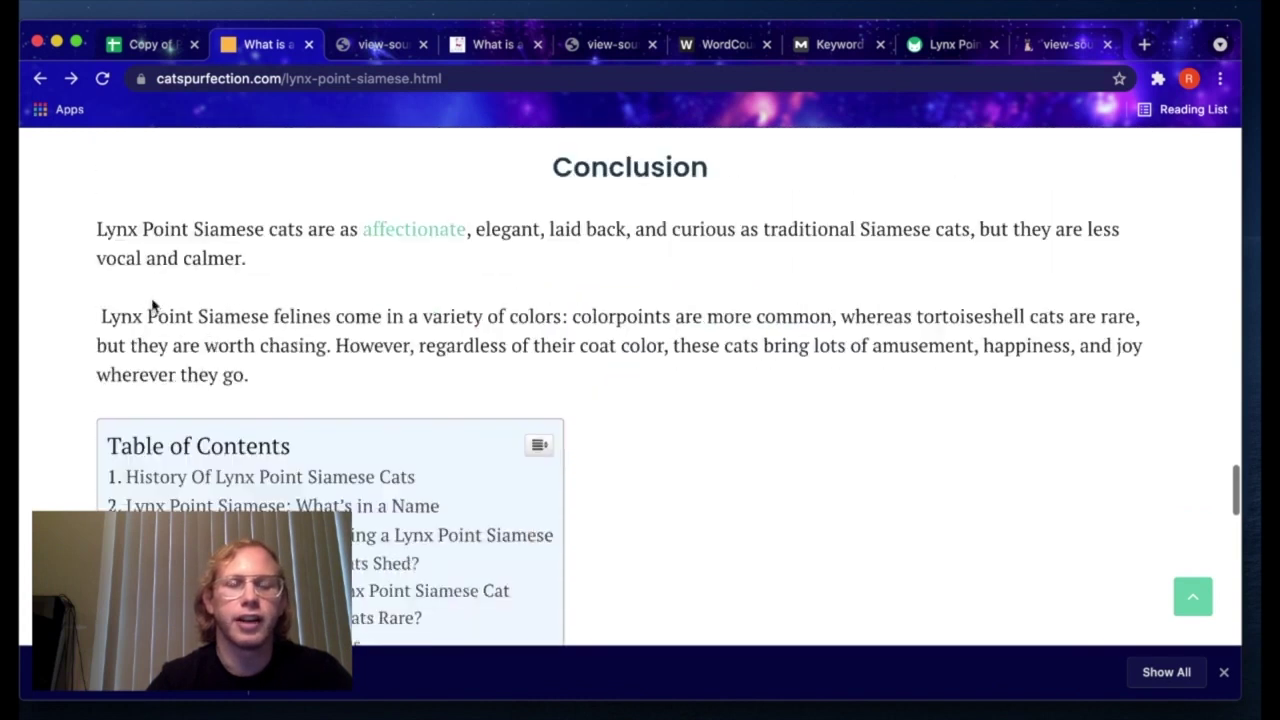
scroll(151, 297, down, 2)
scroll(151, 297, up, 4)
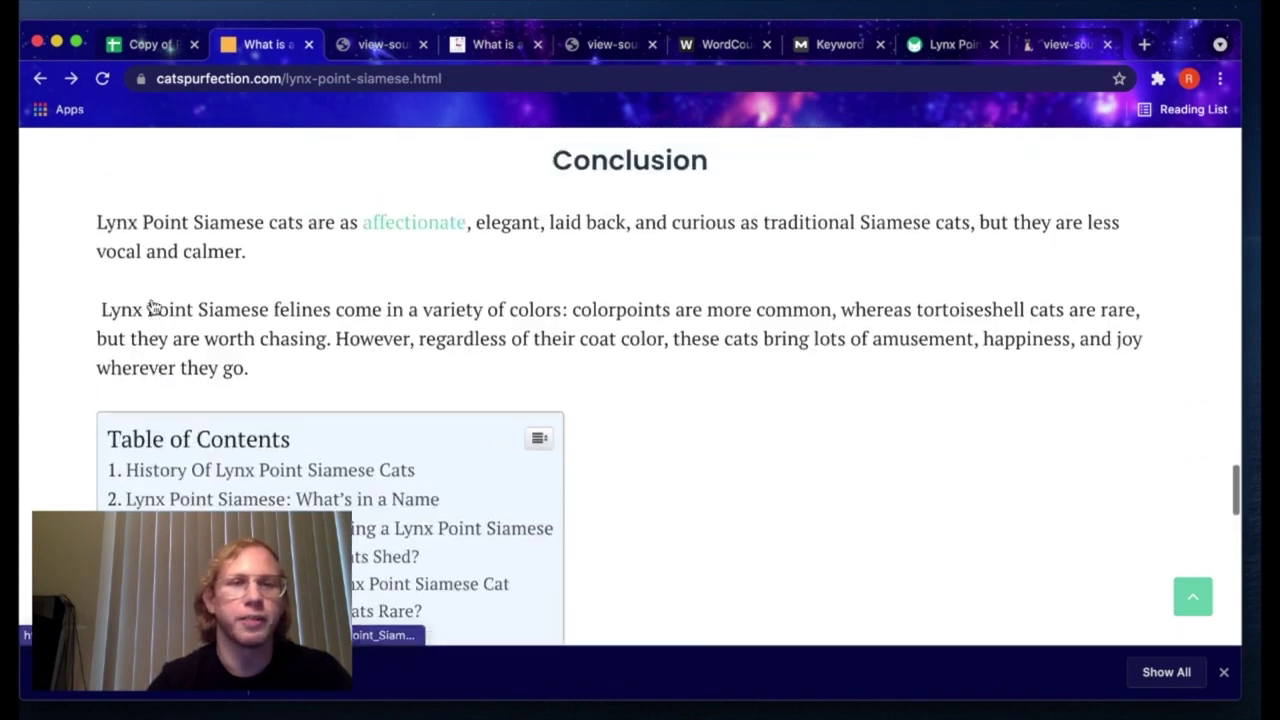
click(145, 44)
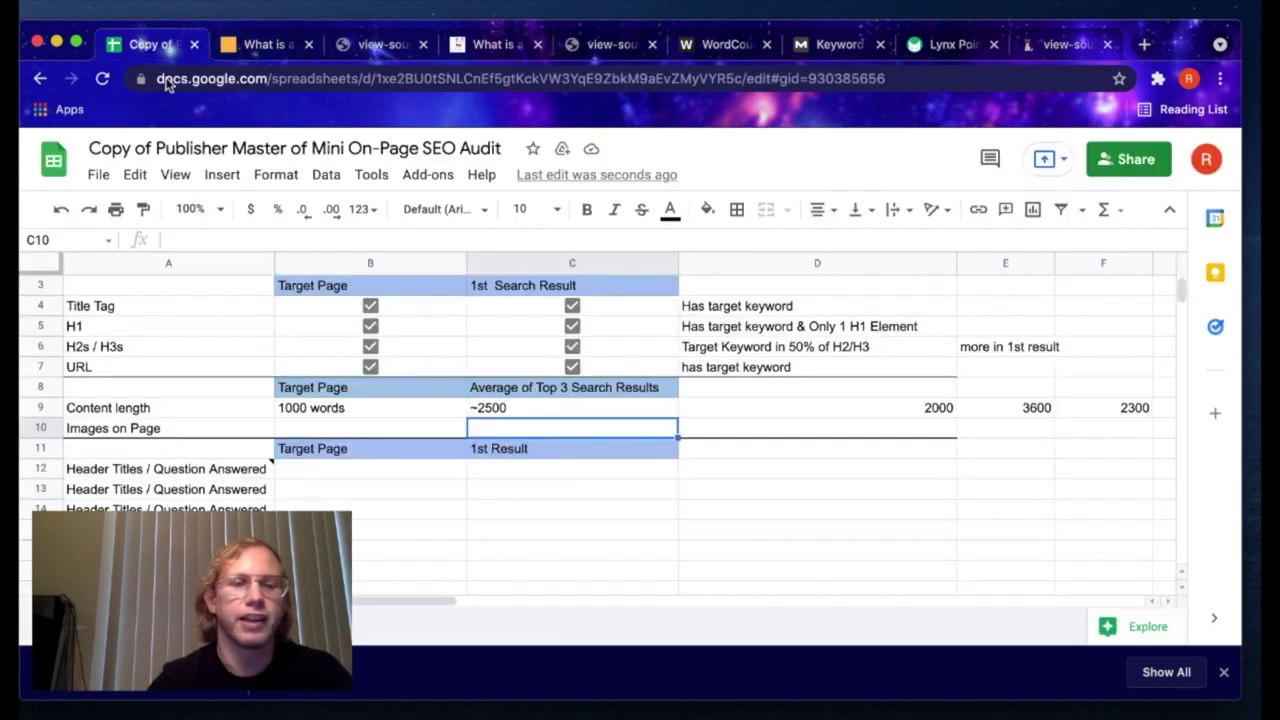
click(352, 432)
text(0)
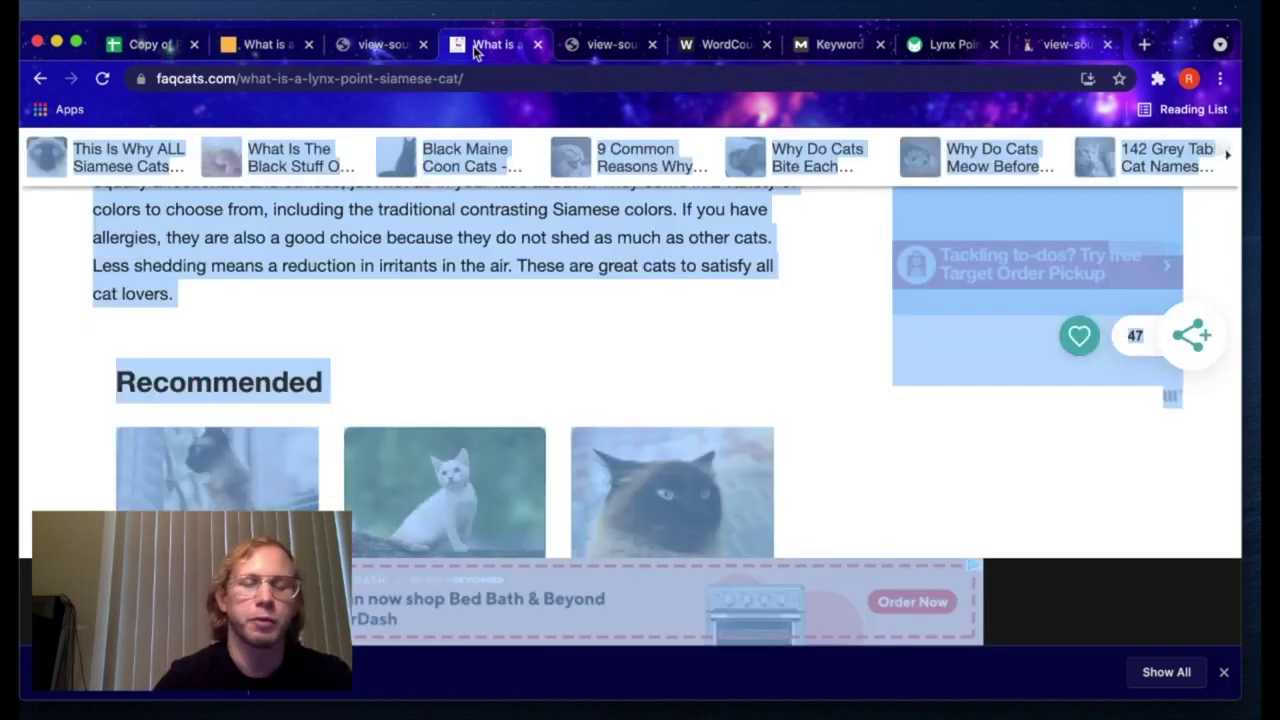
Step: Check the FAQCats page for images, and enter 5 for Images on Page in the Average of Top 3 Search Results column
click(474, 46)
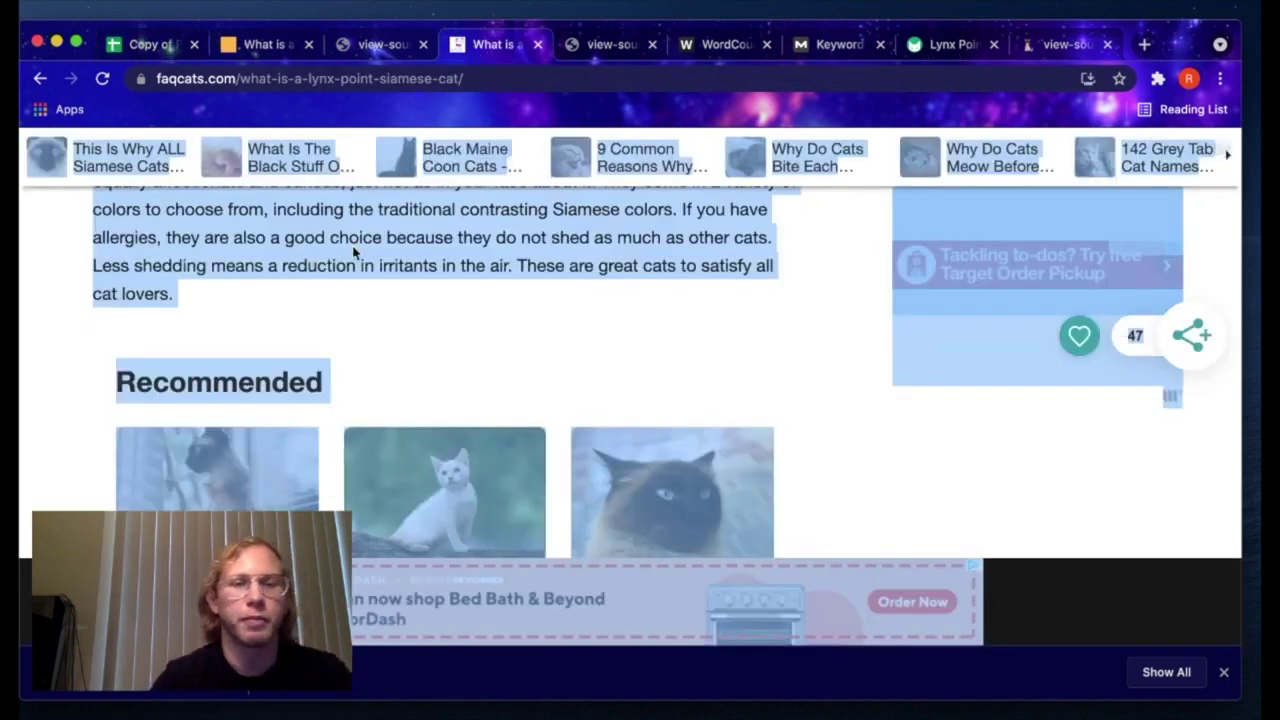
scroll(275, 318, up, 20)
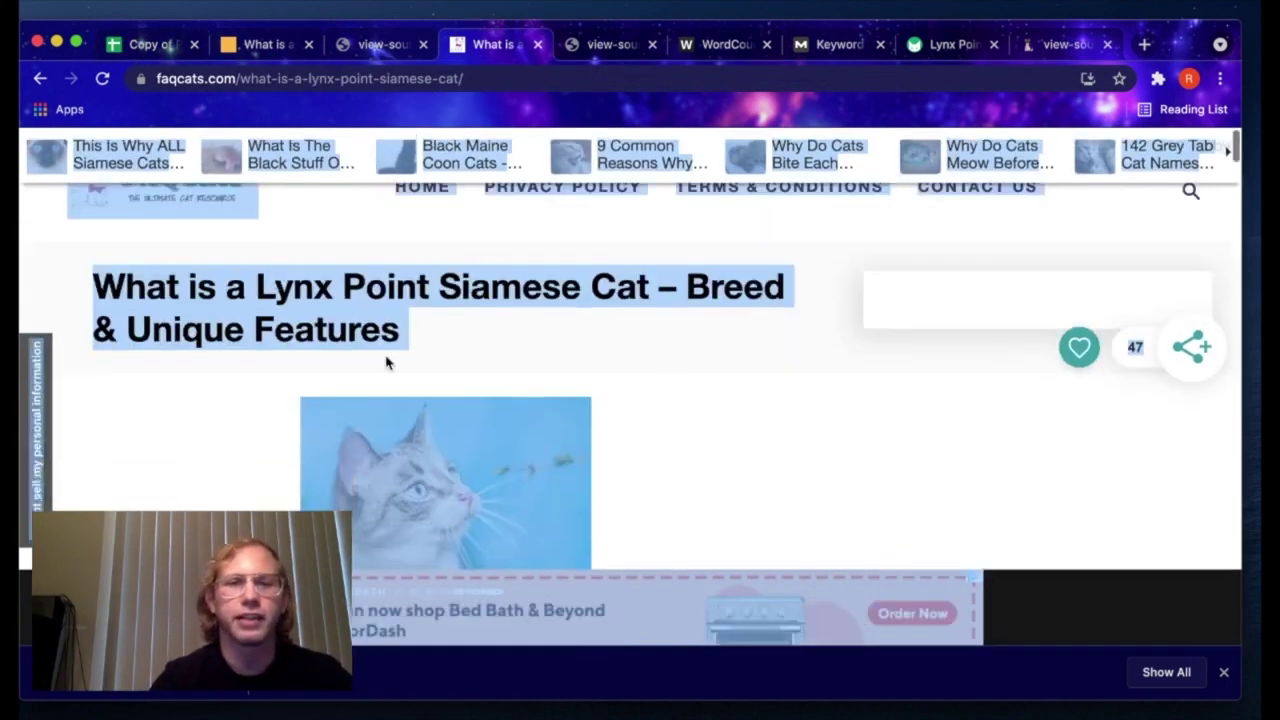
scroll(709, 409, down, 3)
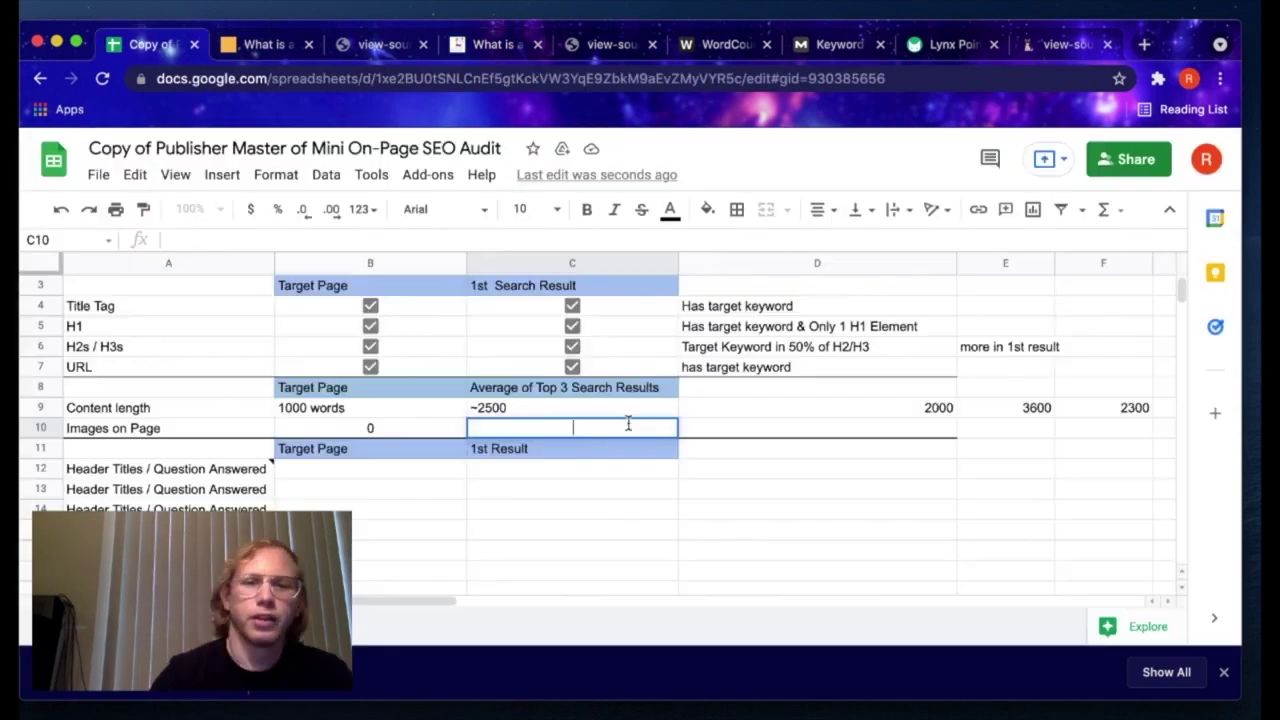
text(5)
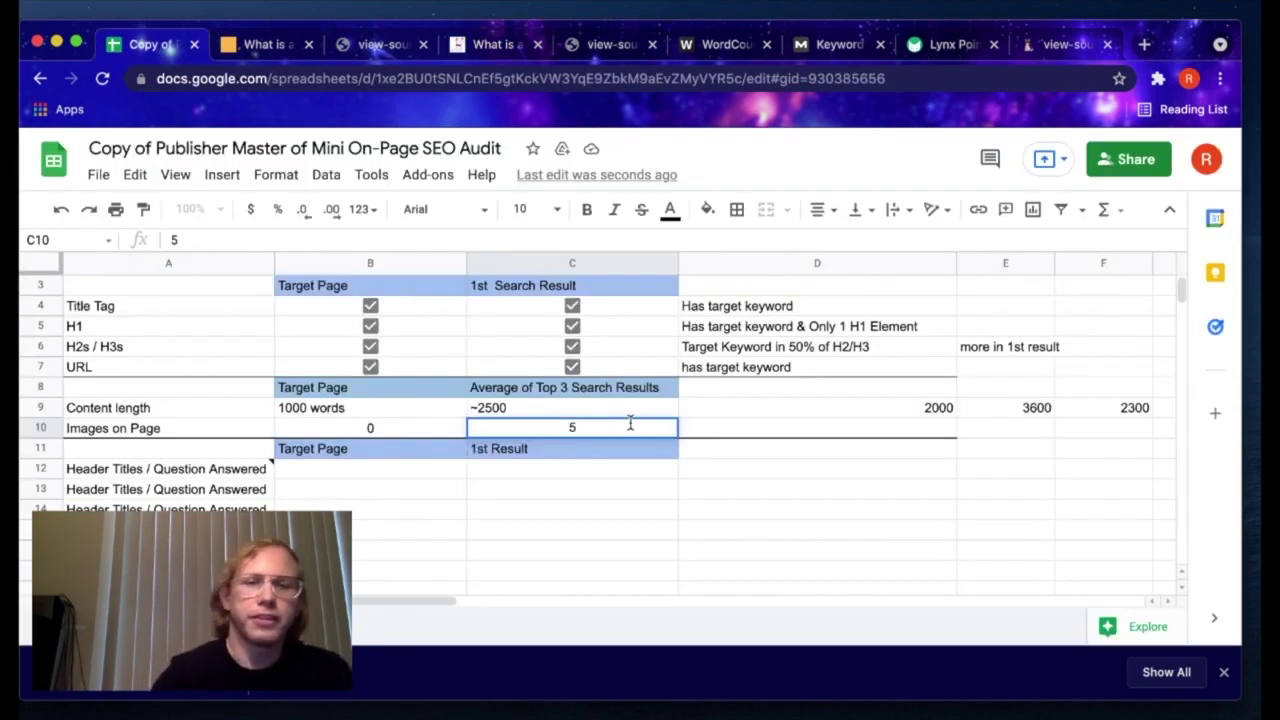
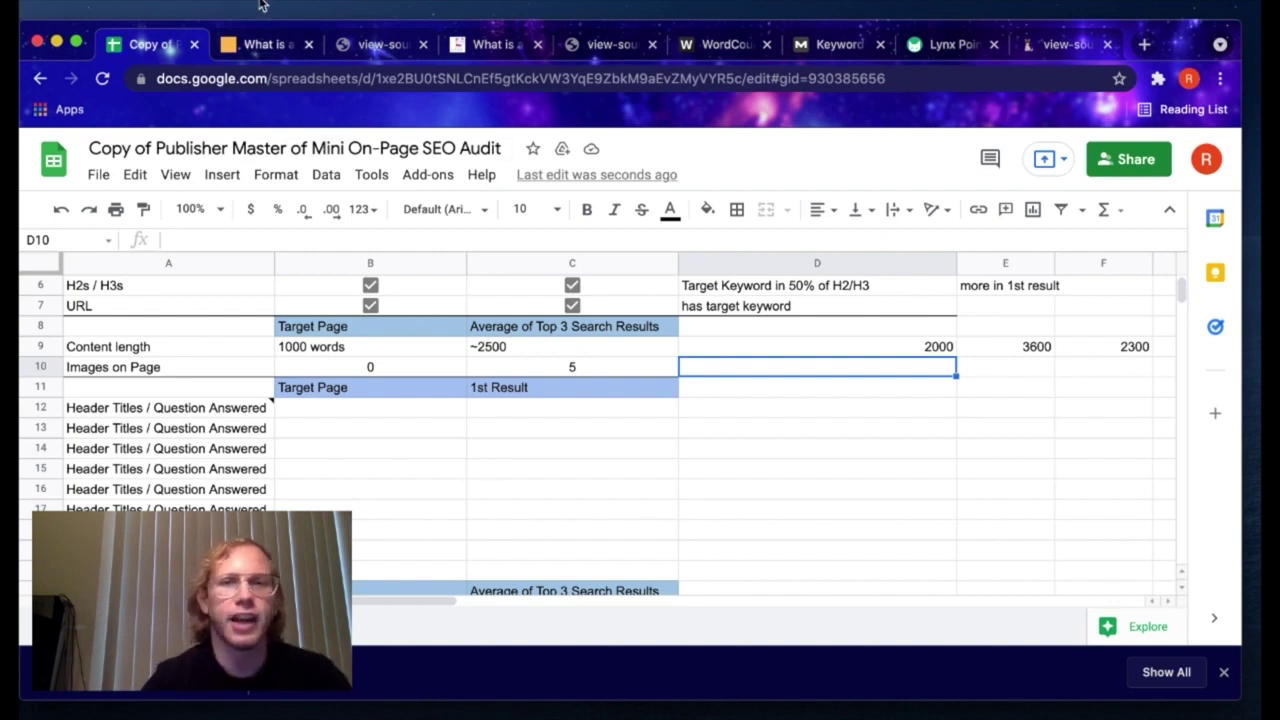
Step: Copy the heading "History Of Lynx Point Siamese Cats" from the CatsPurfection article
click(250, 50)
scroll(438, 348, up, 20)
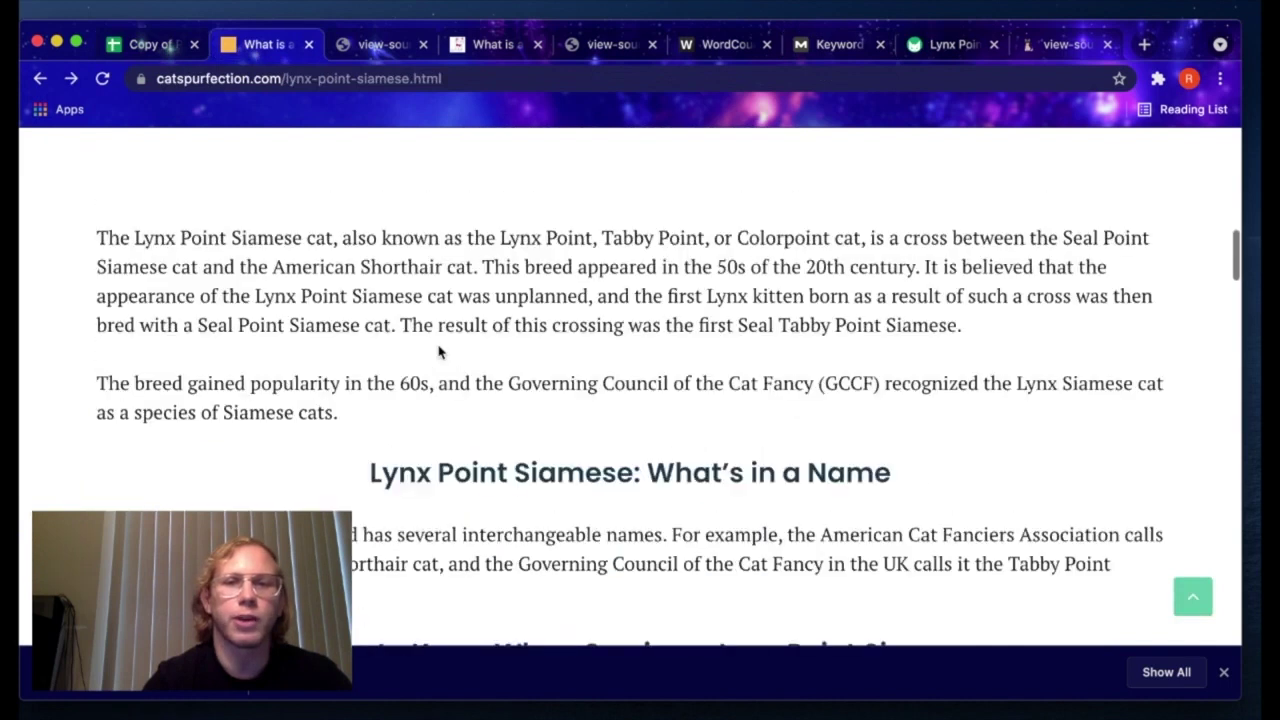
scroll(438, 345, up, 1)
scroll(438, 345, down, 3)
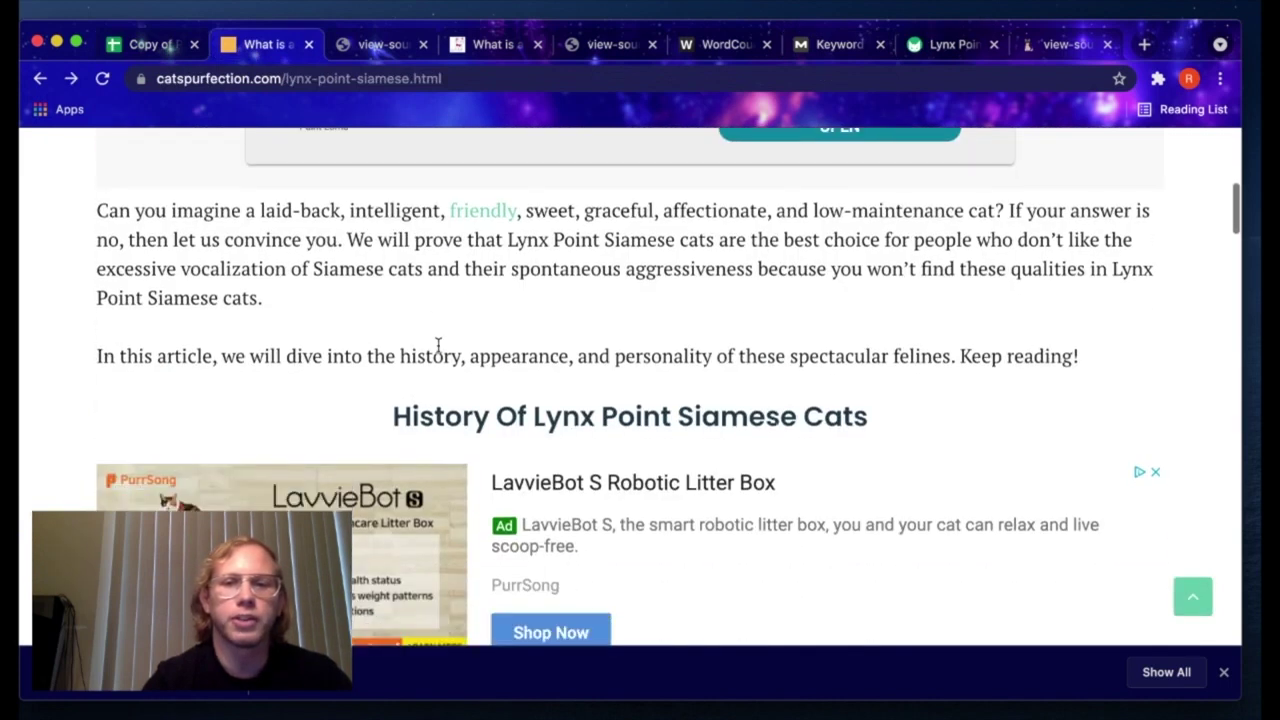
drag(870, 414, 367, 409)
key(ctrl+c)
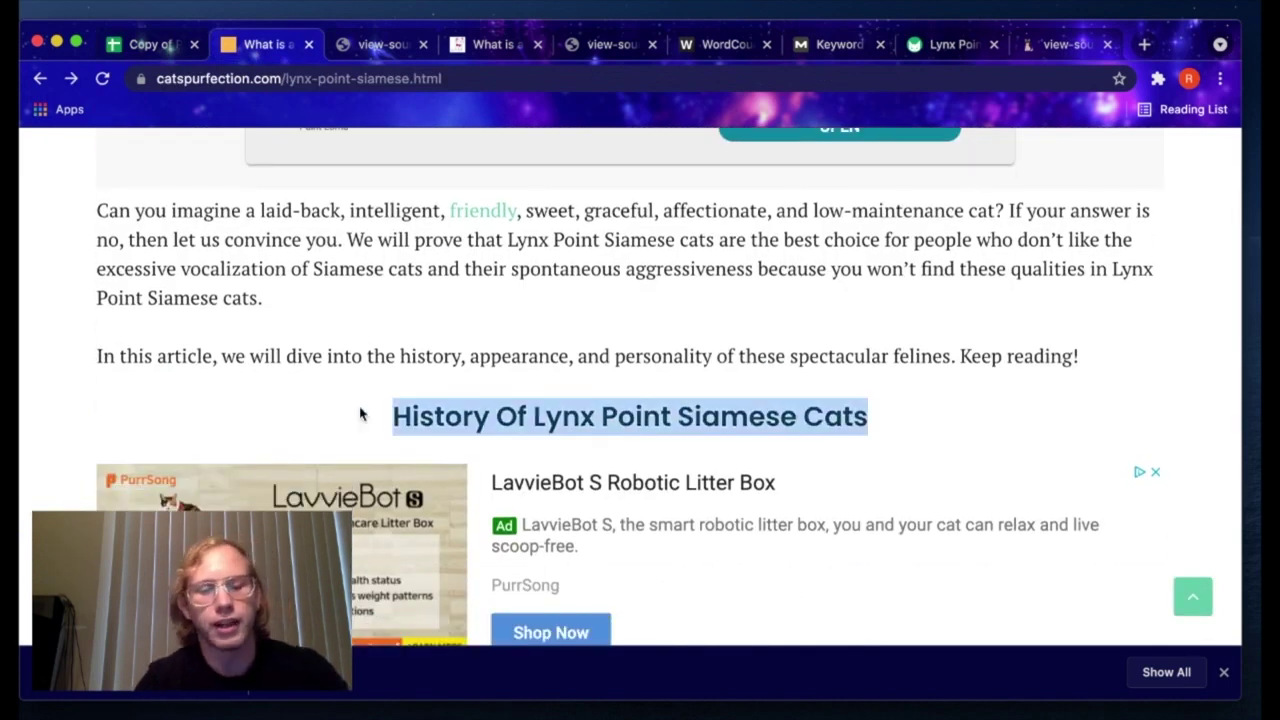
Step: Paste the copied heading as values only into Target Page cell B12, and add the article's next three headings in B13 to B15
click(155, 44)
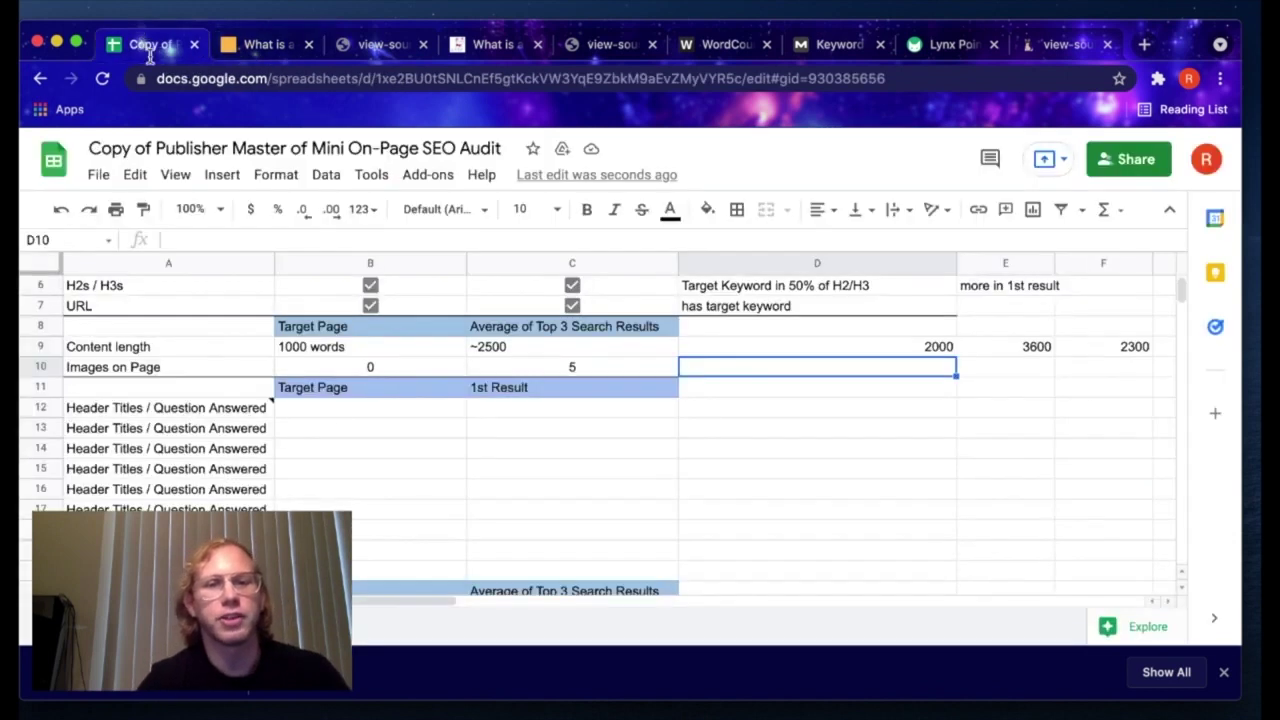
click(340, 410)
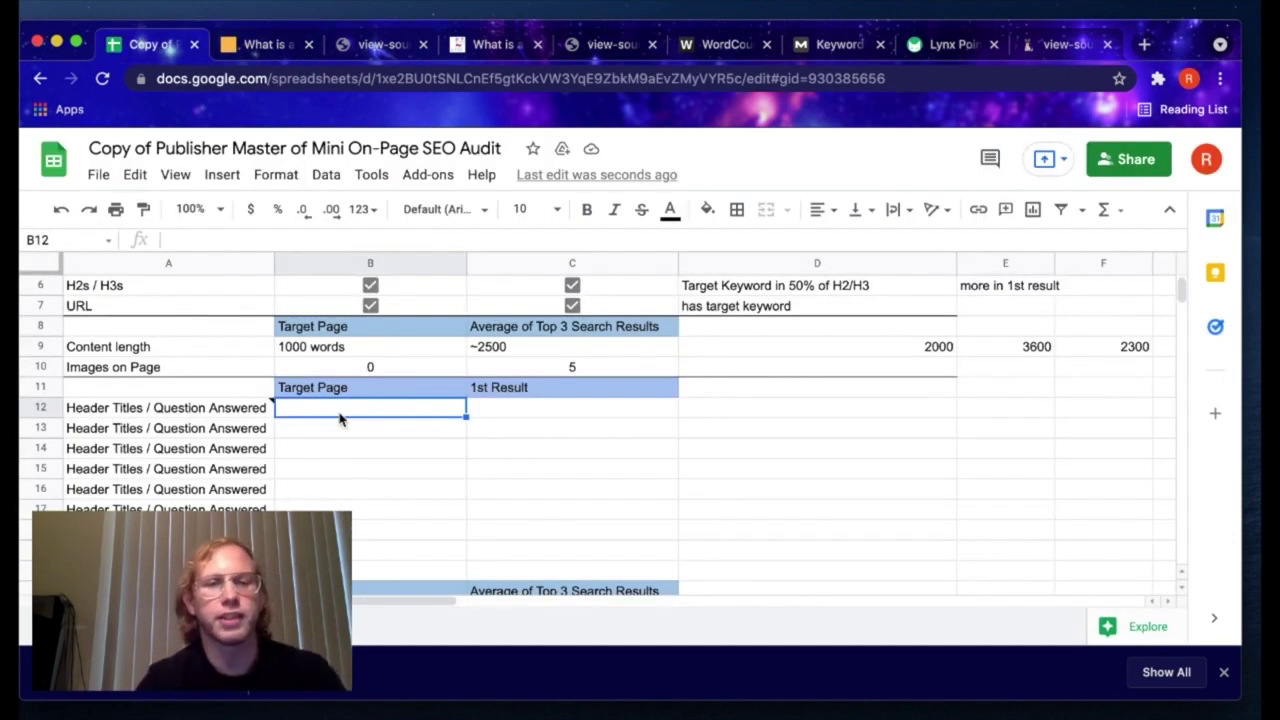
click(342, 448)
click(337, 410)
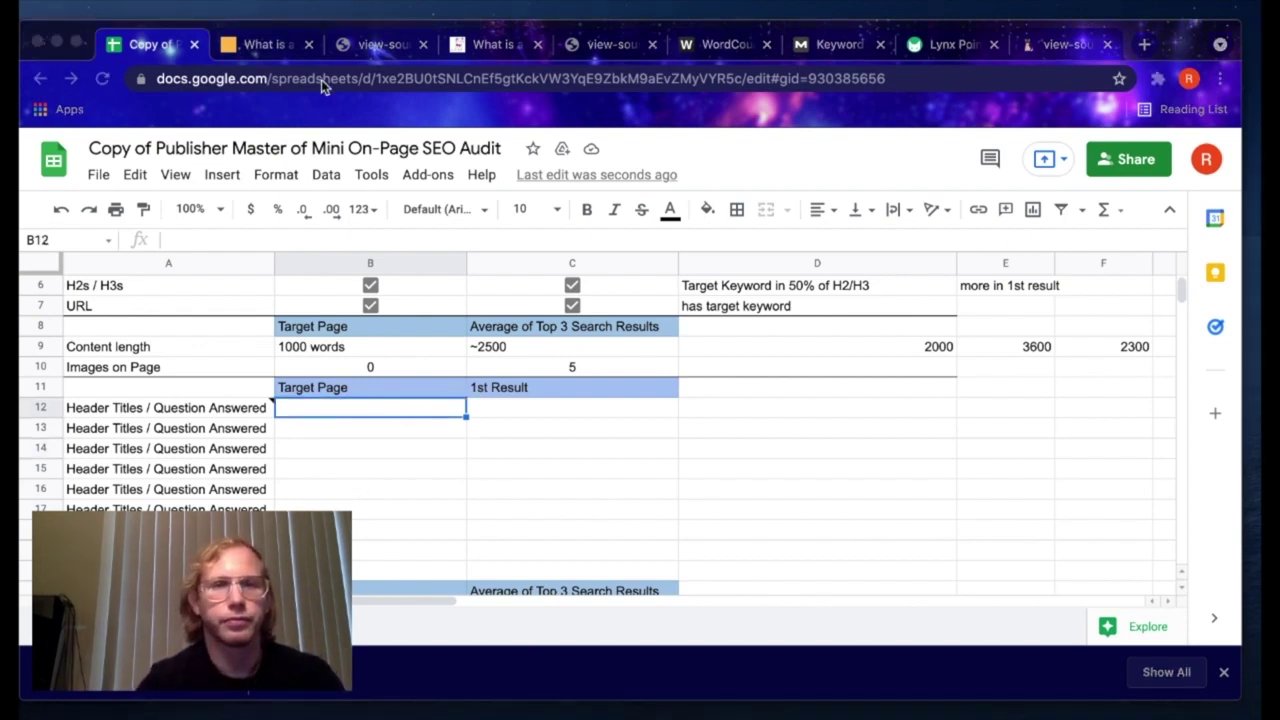
right_click(357, 410)
mouse_move(440, 296)
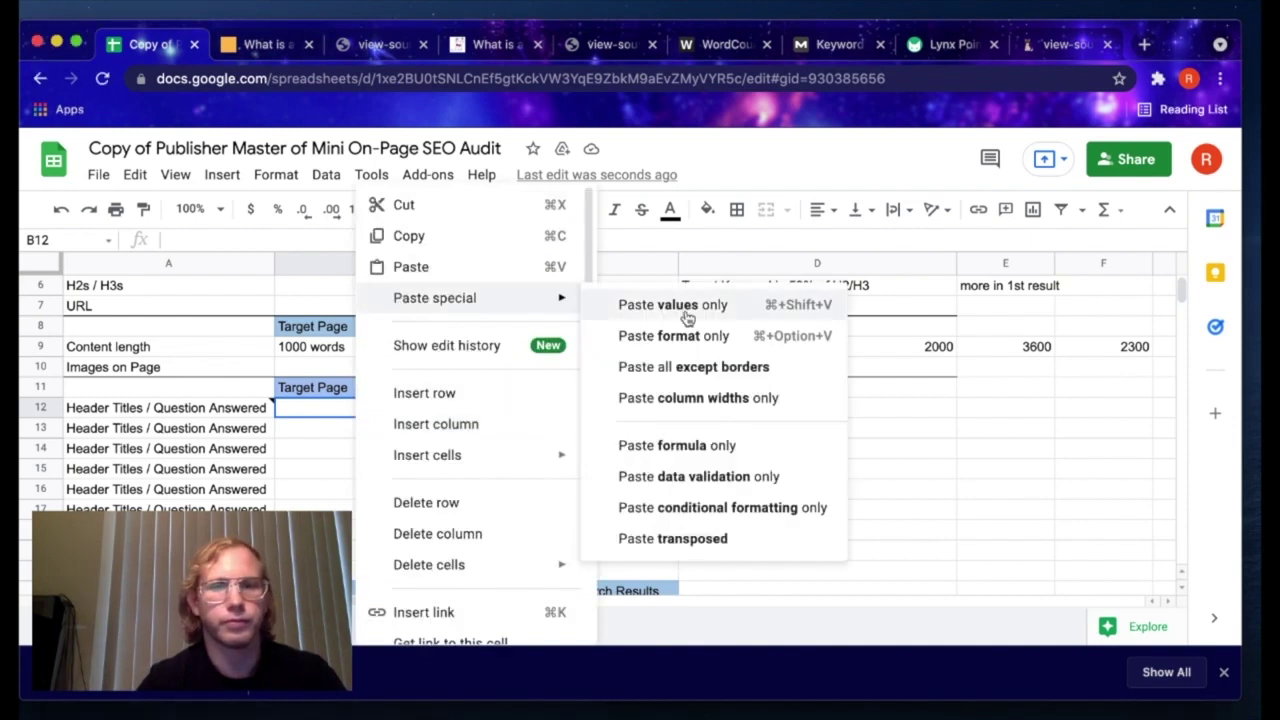
click(610, 303)
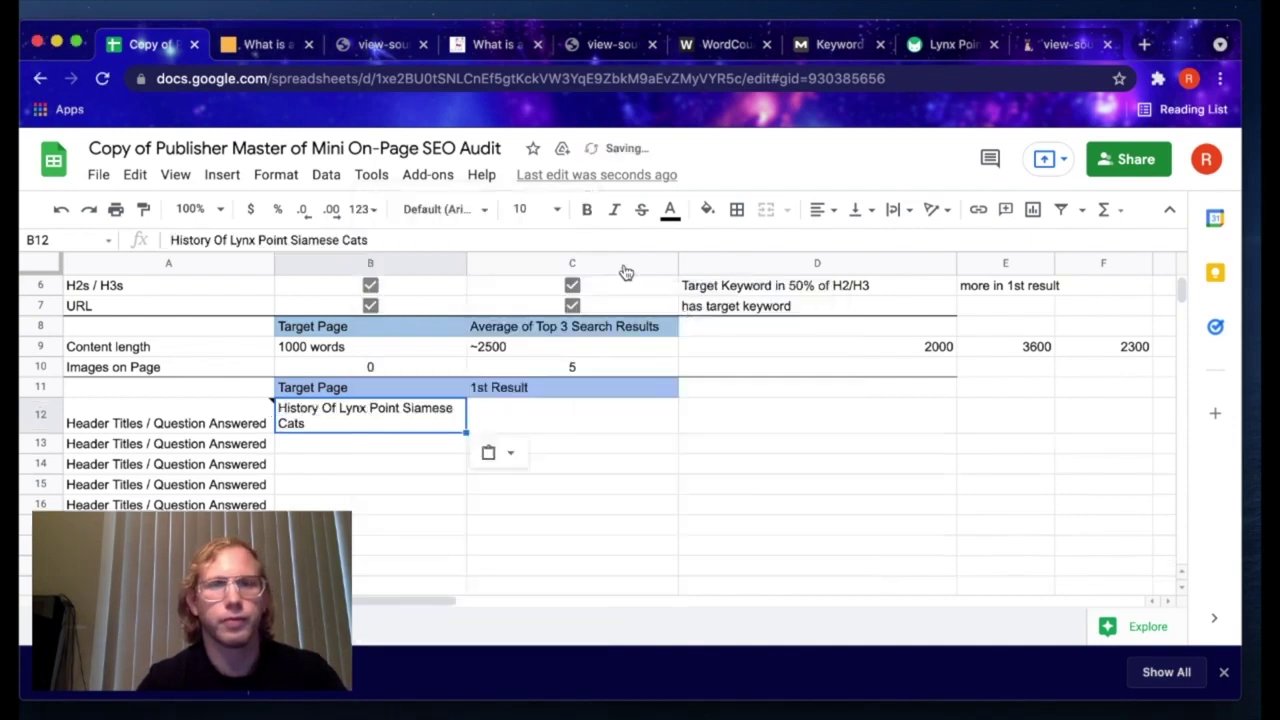
click(262, 44)
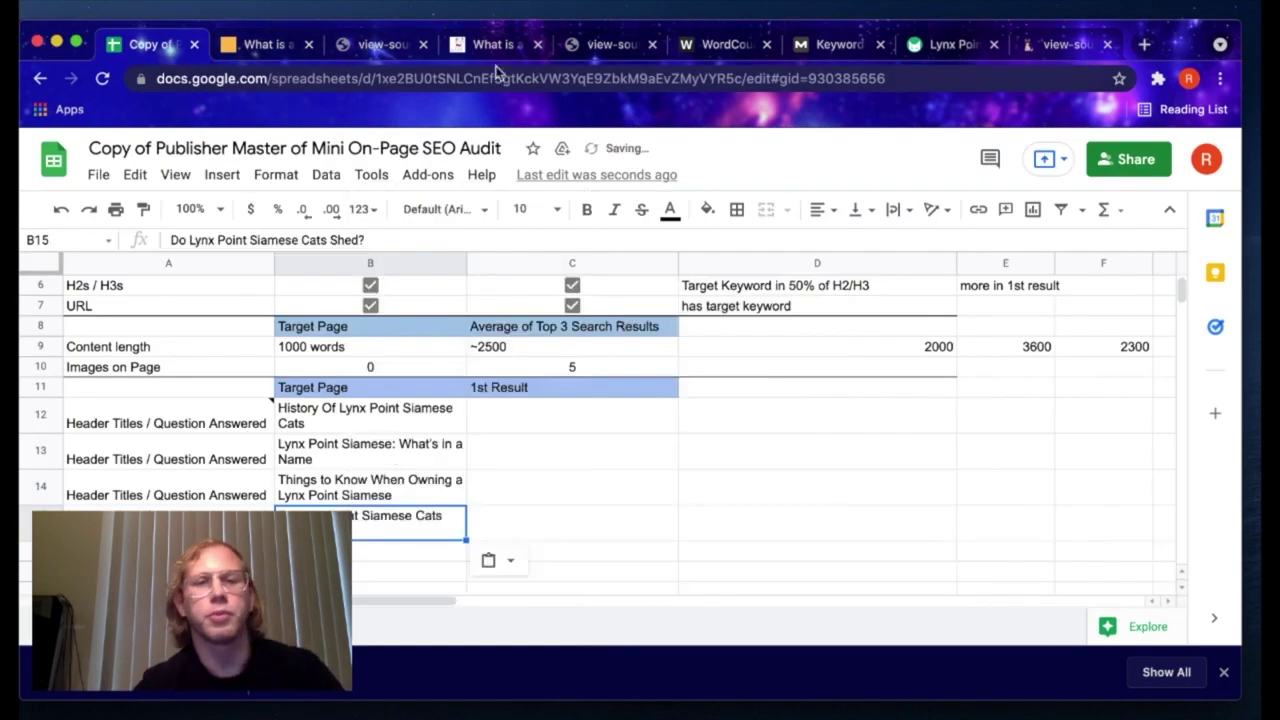
Step: Review the CatsPurfection article's section headings and the text under them, down to "Lynx Point Siamese Price"
click(237, 46)
scroll(391, 362, down, 10)
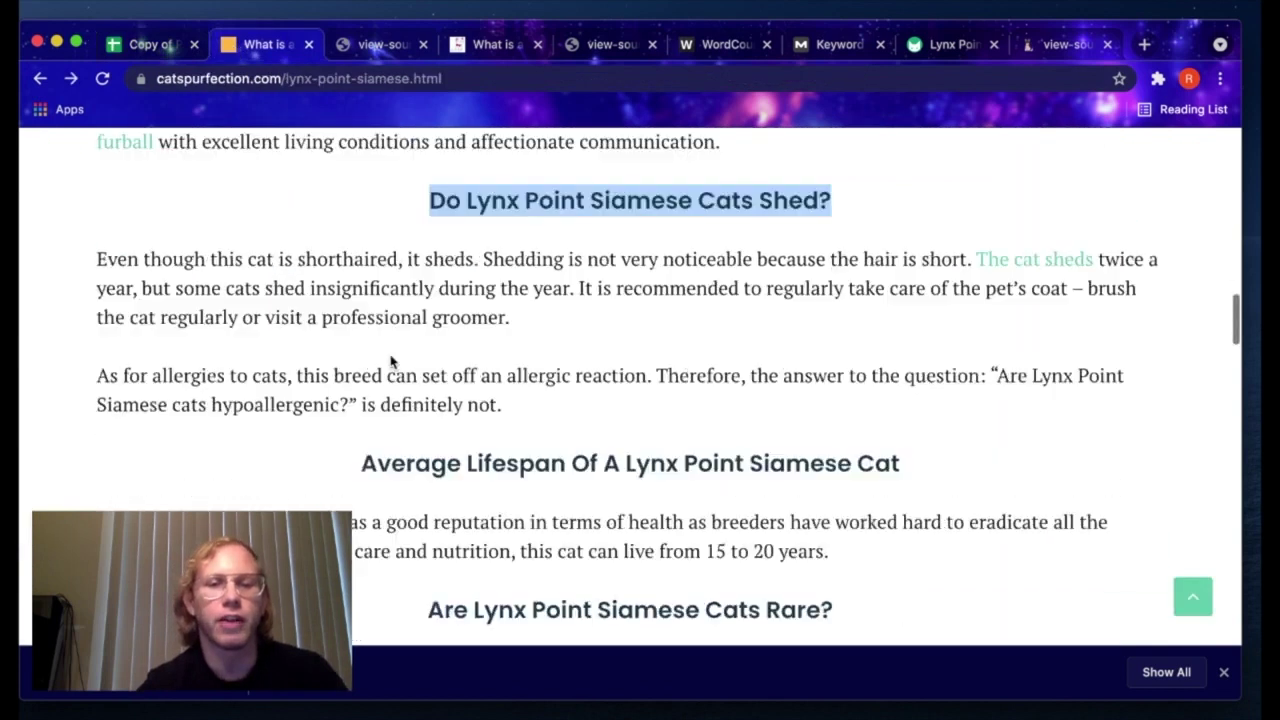
scroll(390, 355, down, 10)
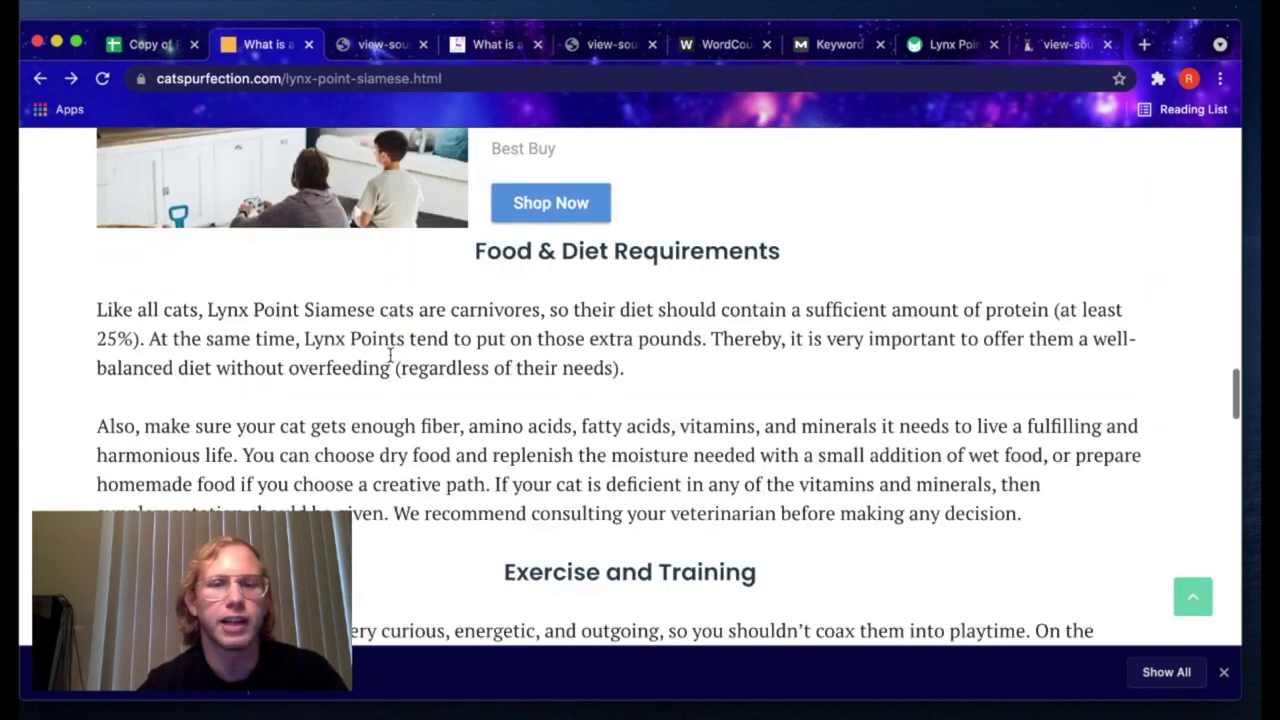
key(Home)
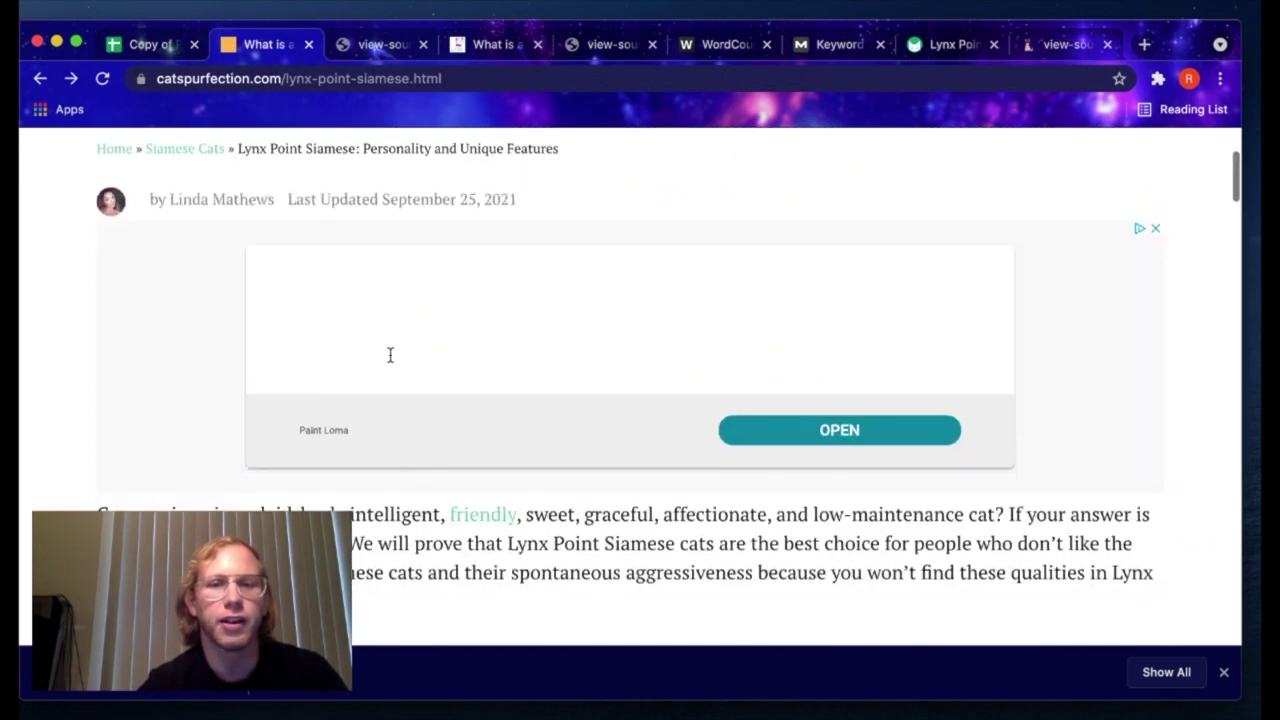
scroll(390, 355, down, 15)
scroll(390, 355, up, 1)
scroll(390, 355, down, 5)
scroll(390, 355, down, 6)
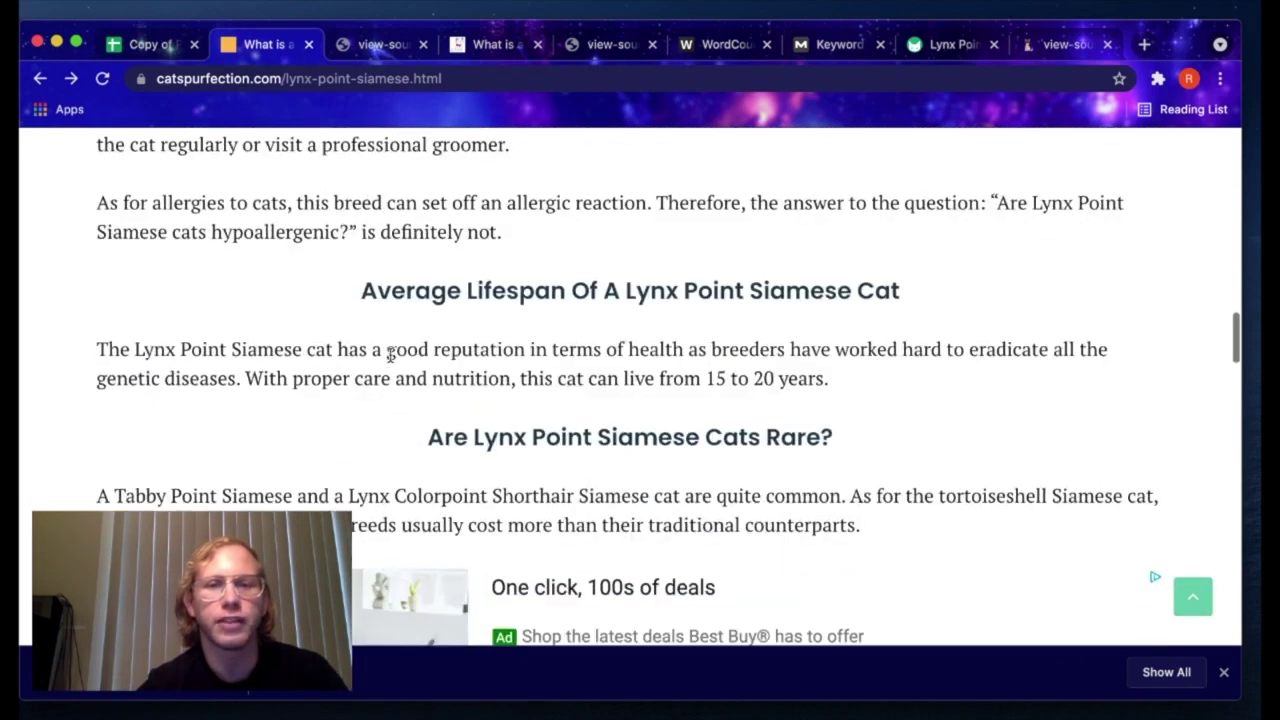
scroll(390, 361, down, 5)
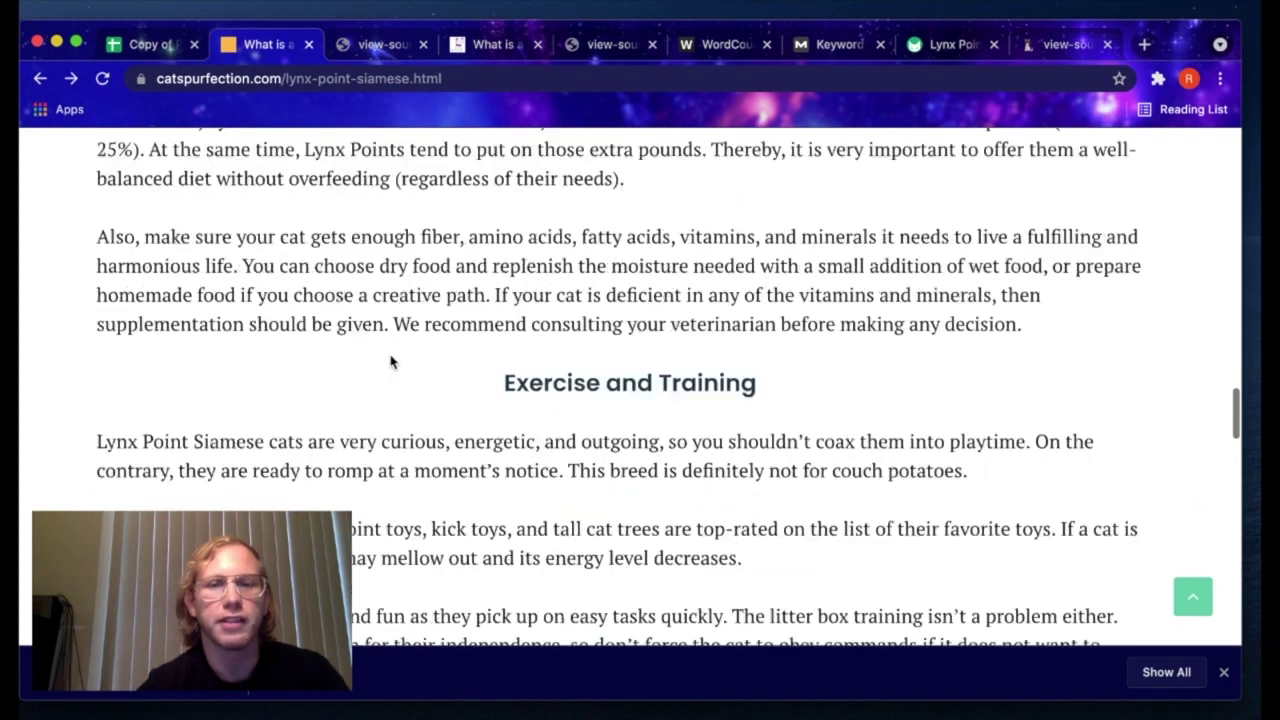
scroll(390, 358, down, 3)
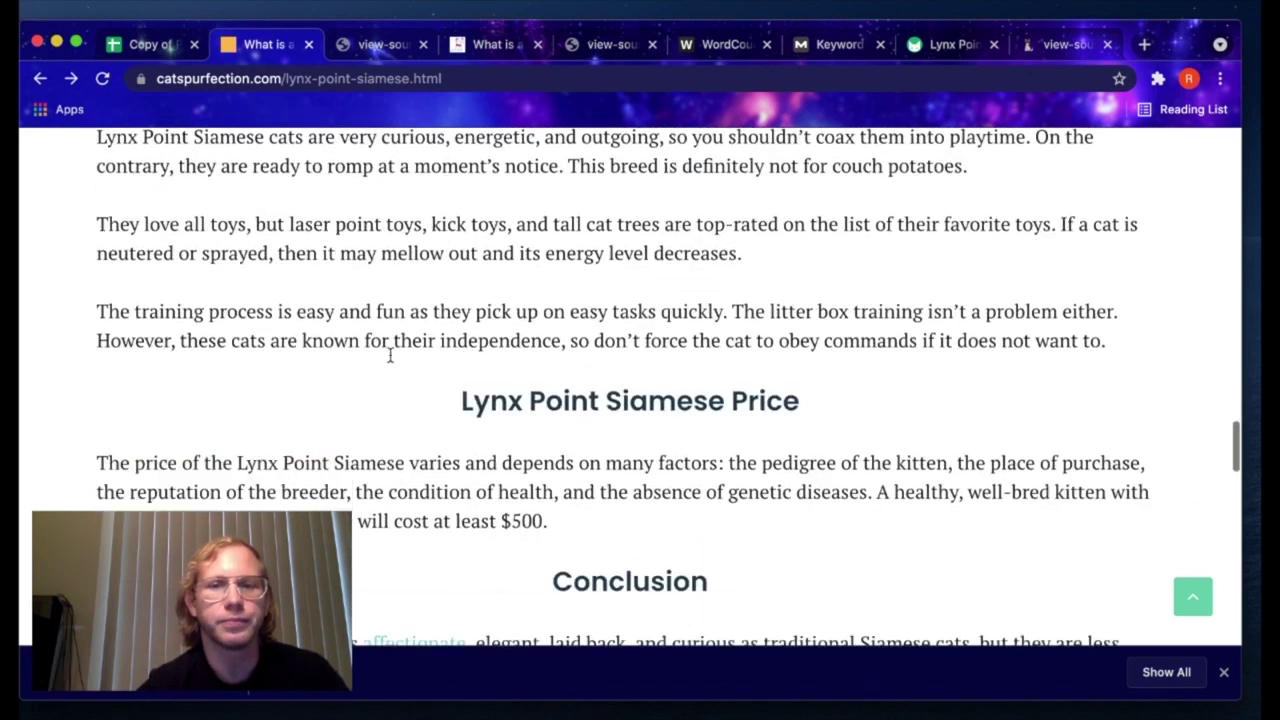
Step: Go back to the article's early sections and highlight the paragraph under "Lynx Point Siamese: What's in a Name" to examine its length
scroll(390, 352, up, 20)
scroll(390, 355, up, 7)
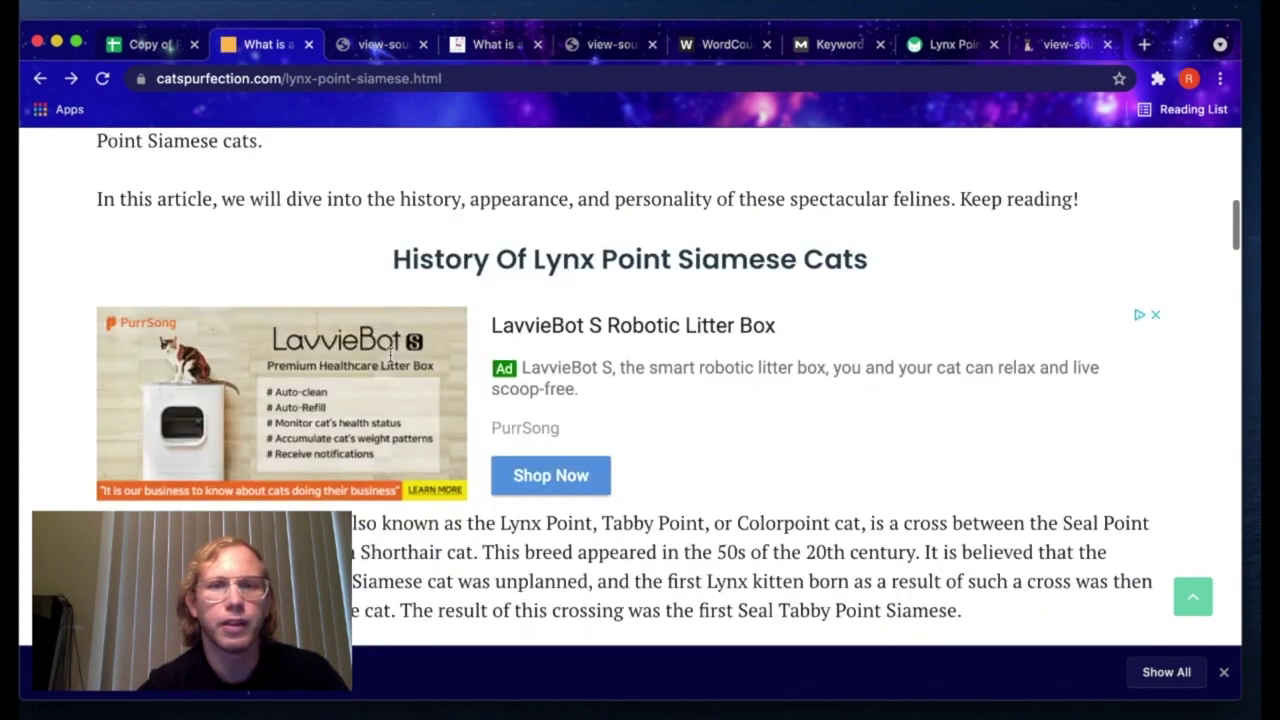
scroll(390, 355, down, 9)
scroll(391, 354, down, 2)
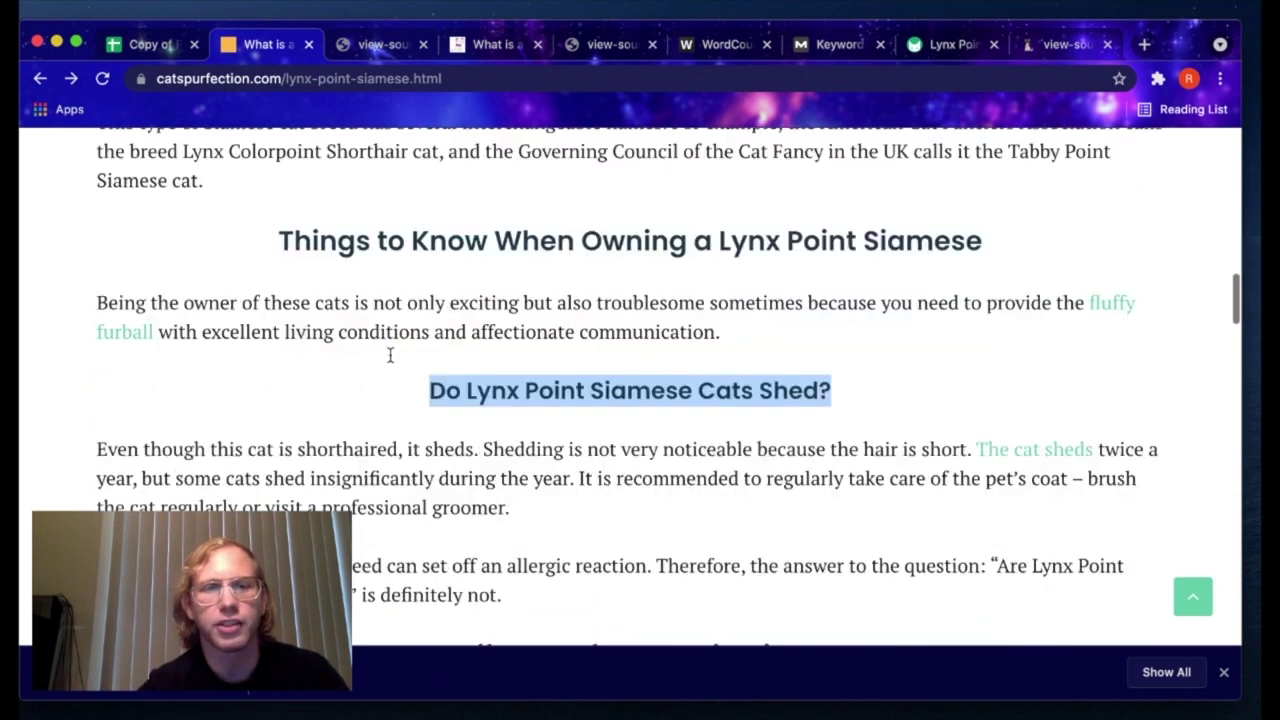
scroll(391, 354, up, 1)
scroll(700, 533, up, 1)
scroll(700, 533, up, 1)
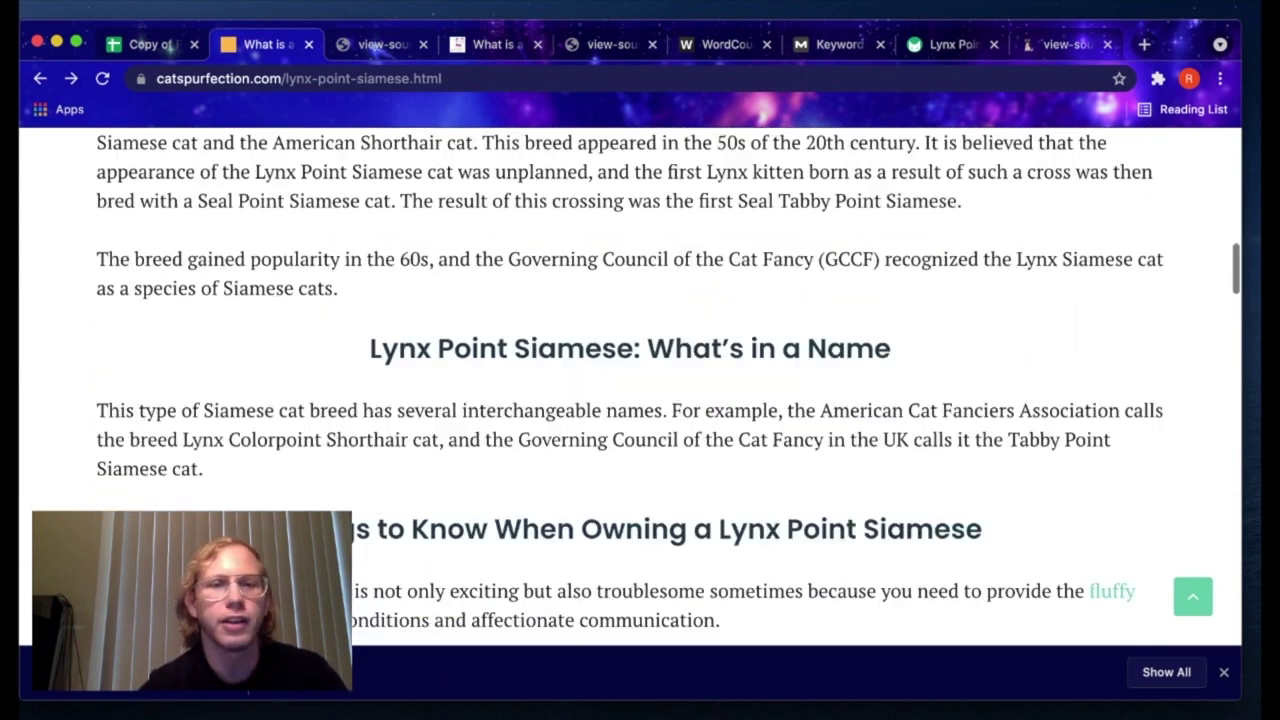
drag(249, 484, 43, 423)
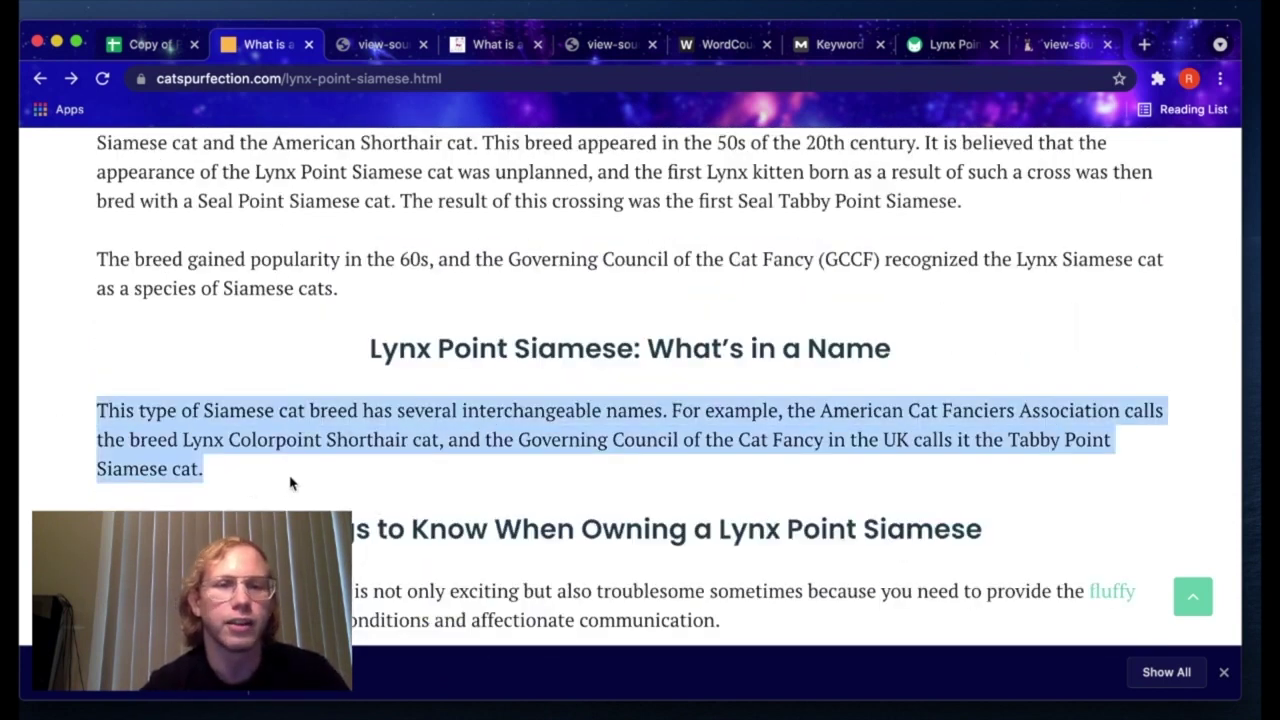
Step: Check the CatsPurfection article's remaining sections and enter 9 in the audit spreadsheet's Target Page cell B16
scroll(285, 486, down, 7)
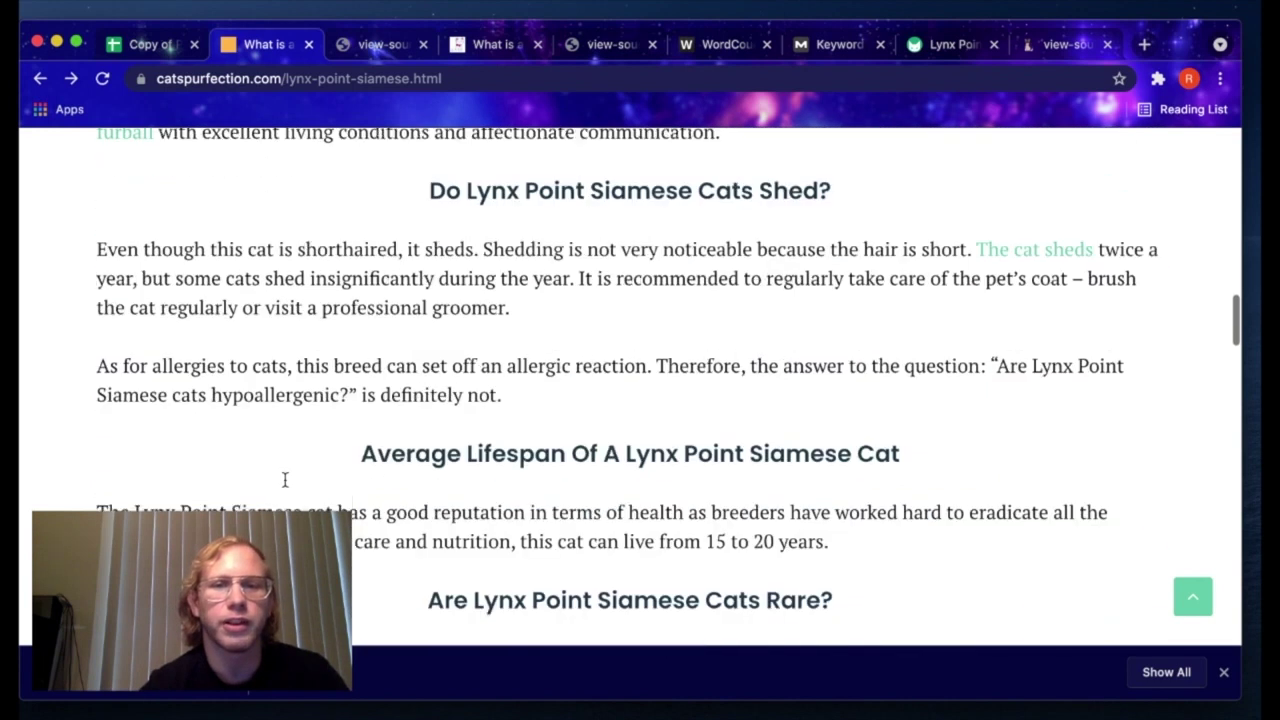
drag(877, 303, 565, 274)
scroll(577, 283, down, 5)
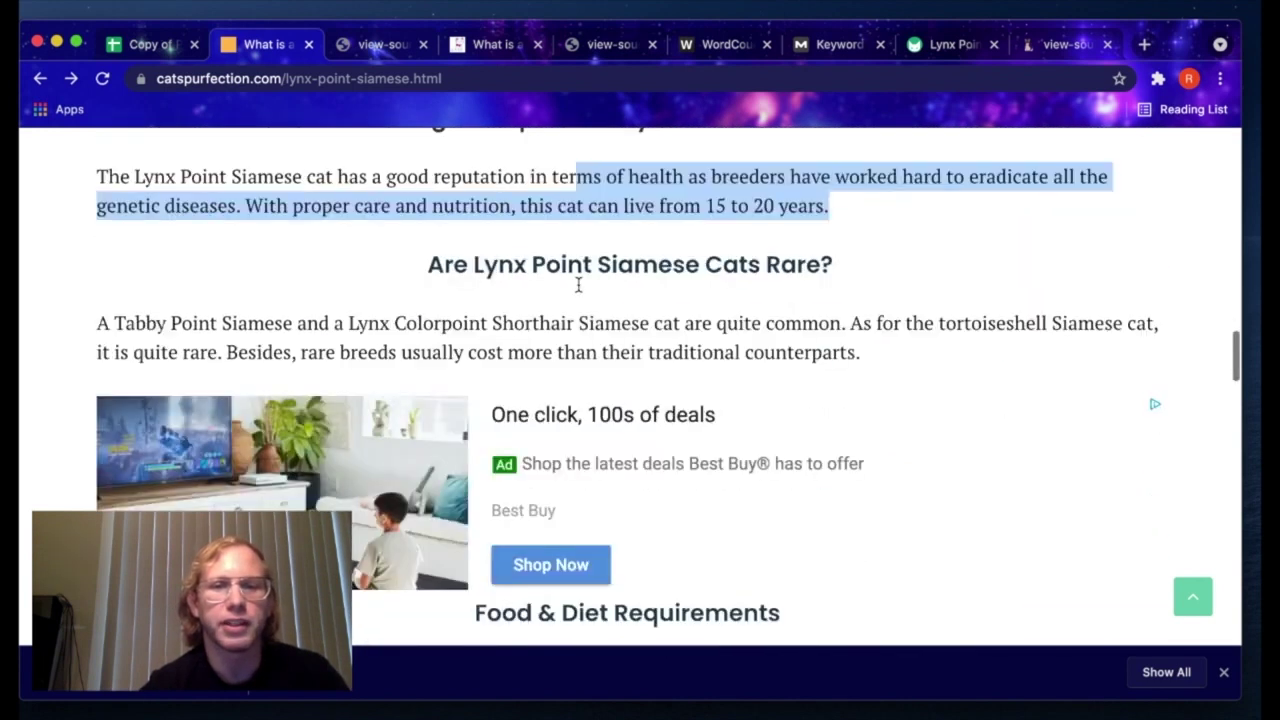
scroll(578, 285, down, 8)
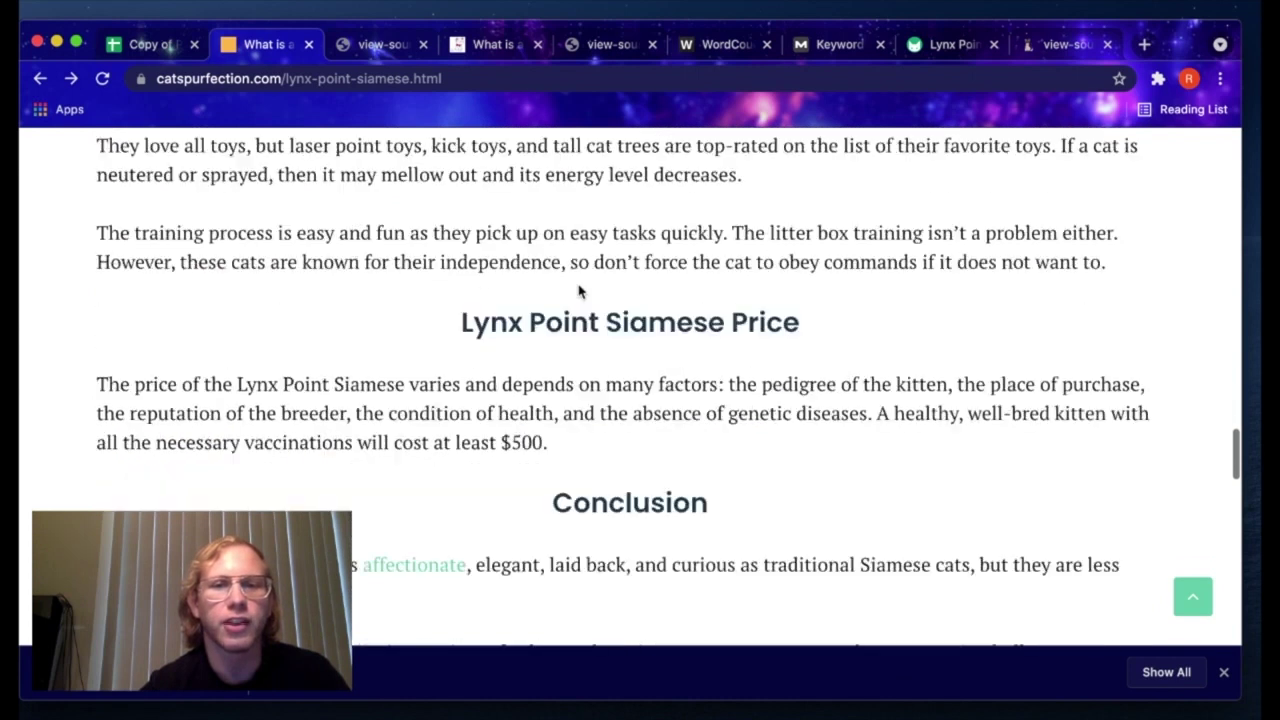
scroll(578, 290, up, 18)
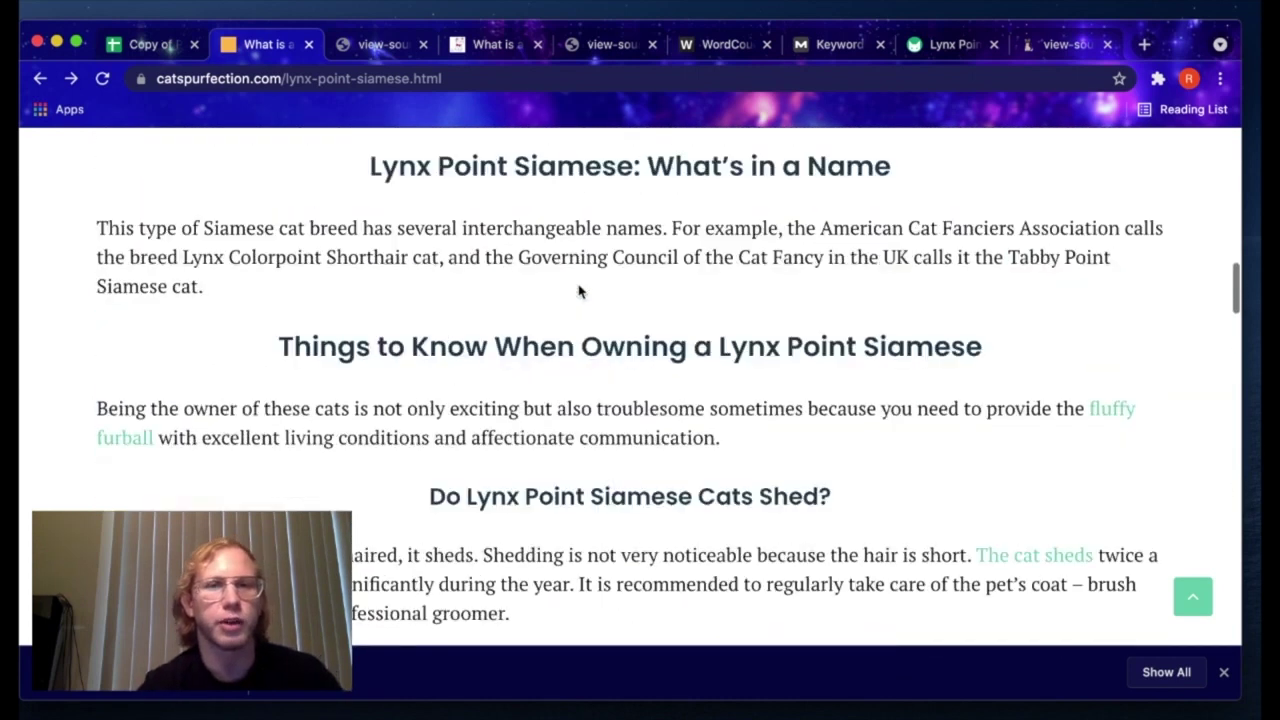
click(150, 42)
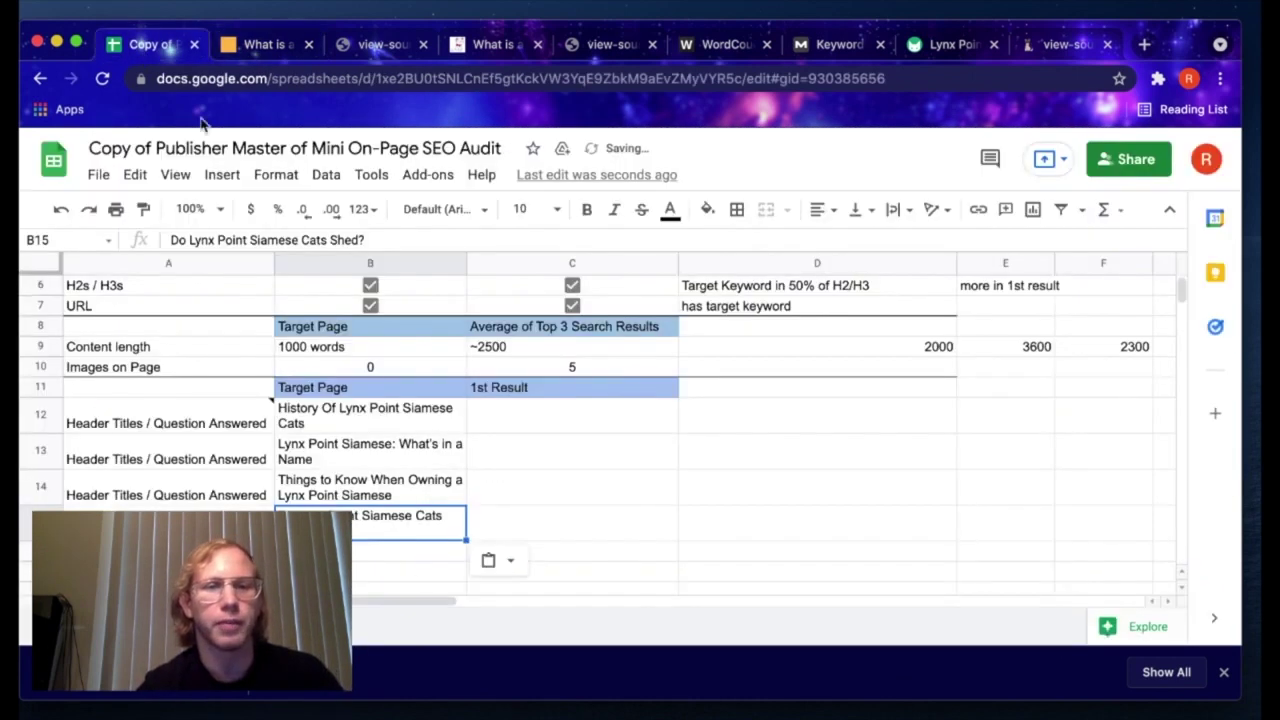
click(352, 555)
text(9)
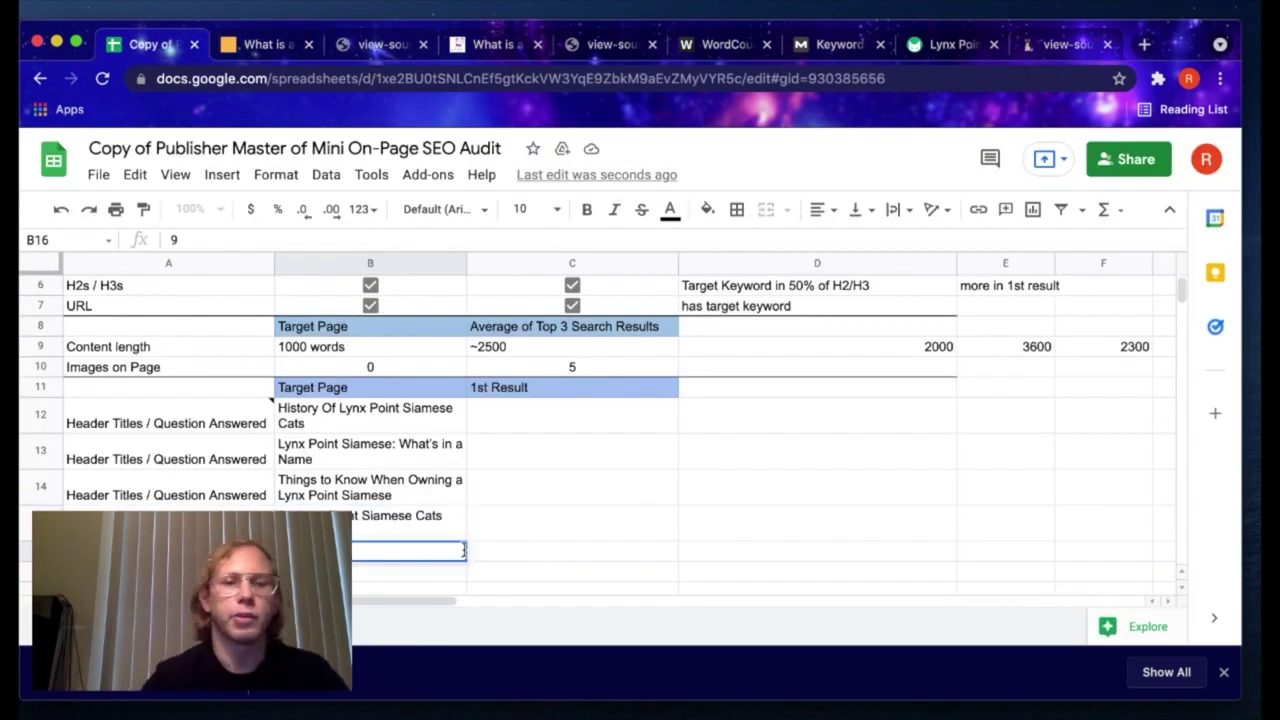
Step: Copy the heading "History Of Lynx Point Siamese Cats" from the FAQCats article
click(490, 47)
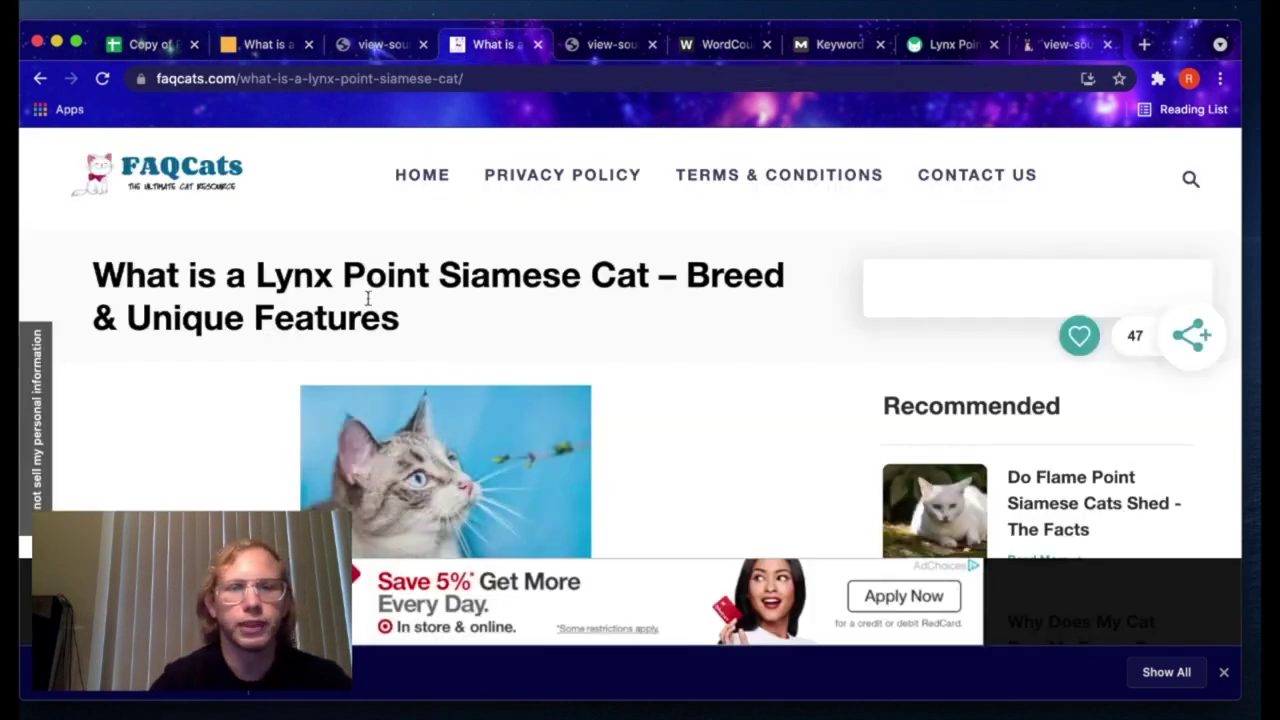
scroll(365, 300, down, 5)
scroll(368, 298, down, 3)
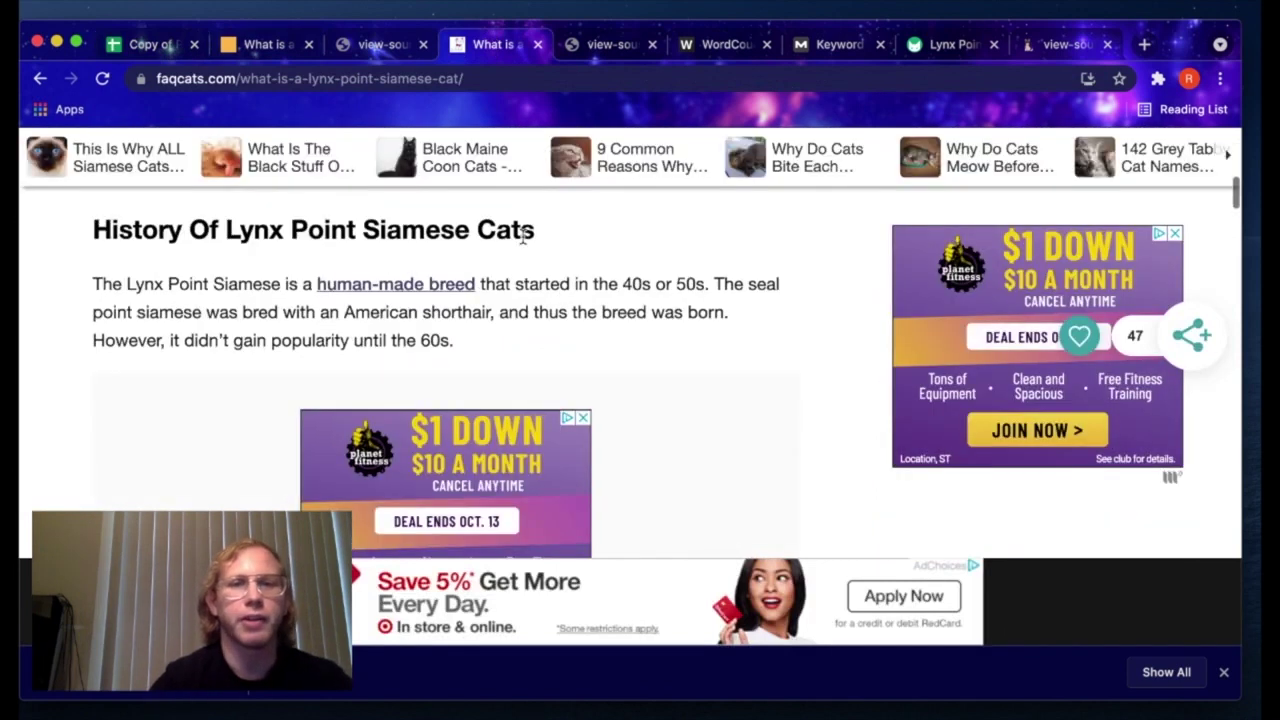
drag(530, 231, 28, 216)
right_click(197, 240)
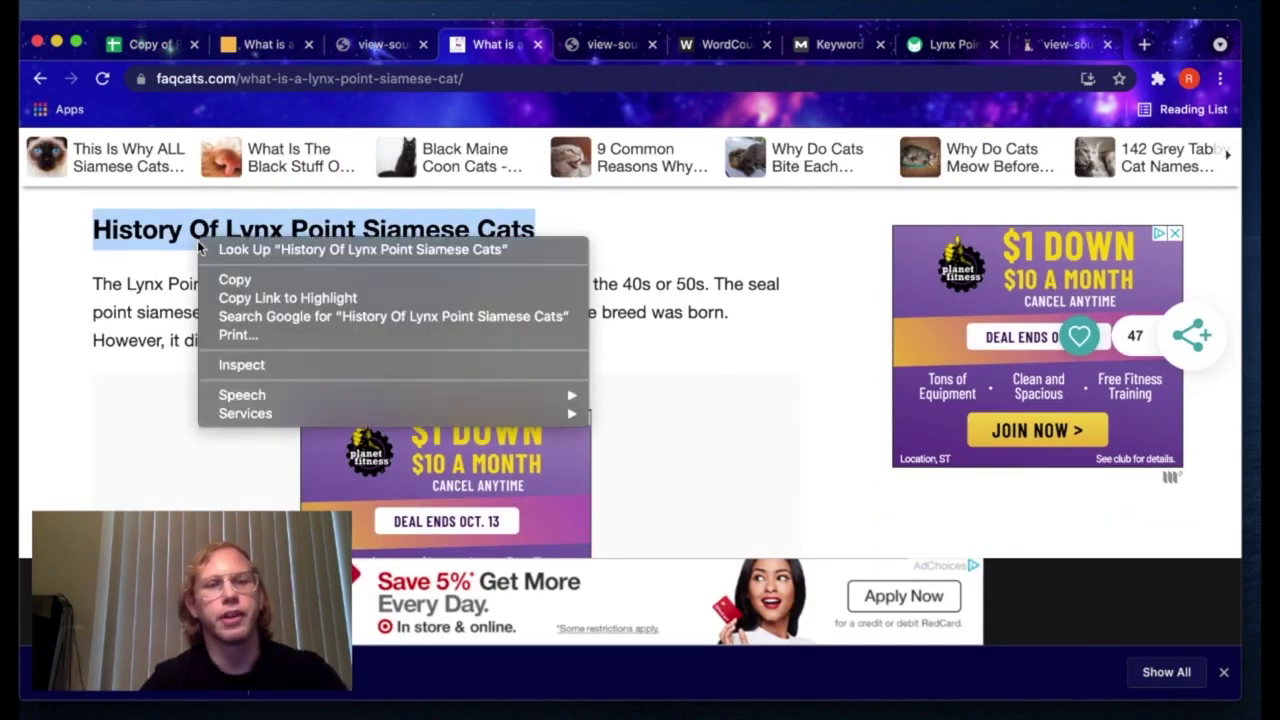
click(250, 279)
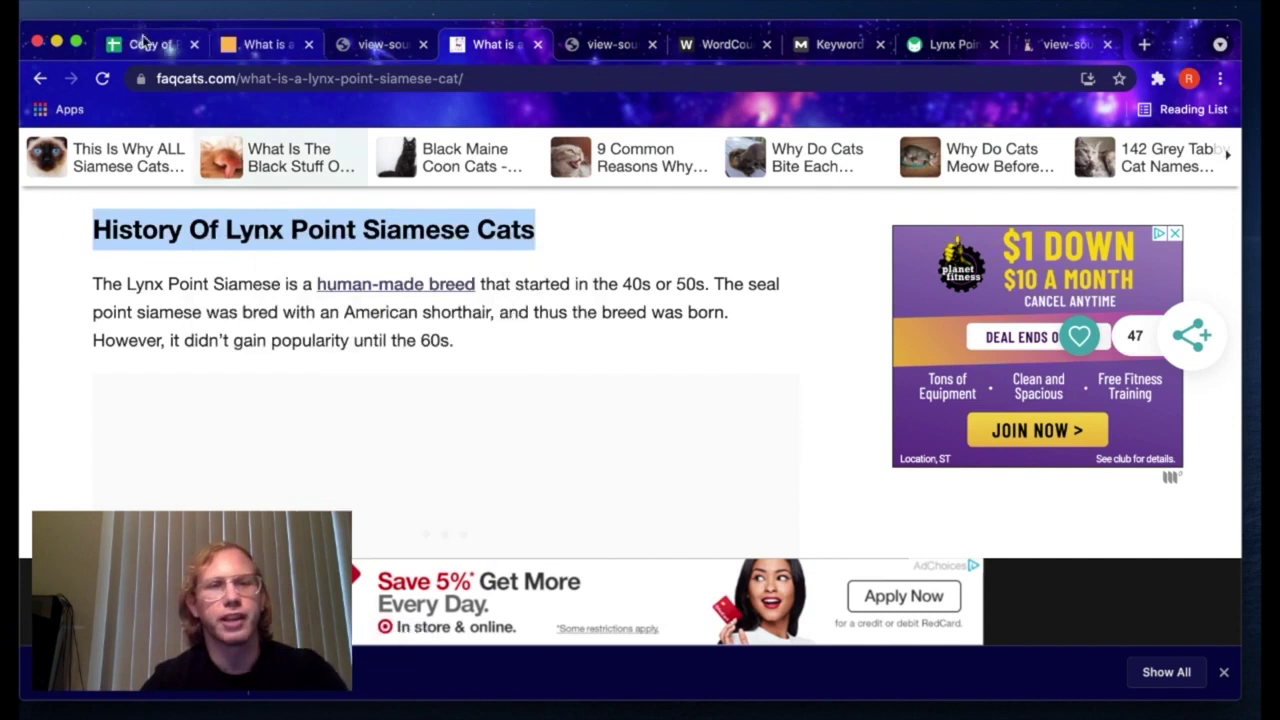
Step: Paste the copied history heading as values only into 1st Result cell C12 of the audit spreadsheet
click(143, 42)
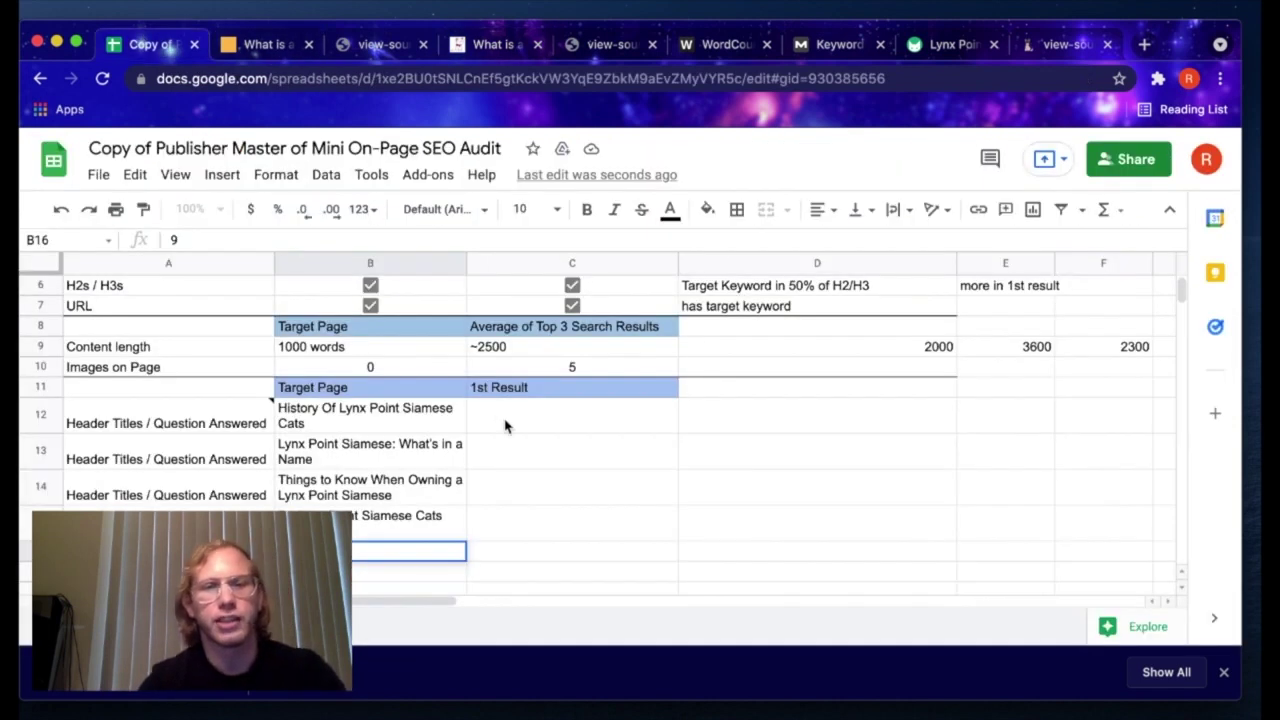
click(522, 428)
right_click(525, 429)
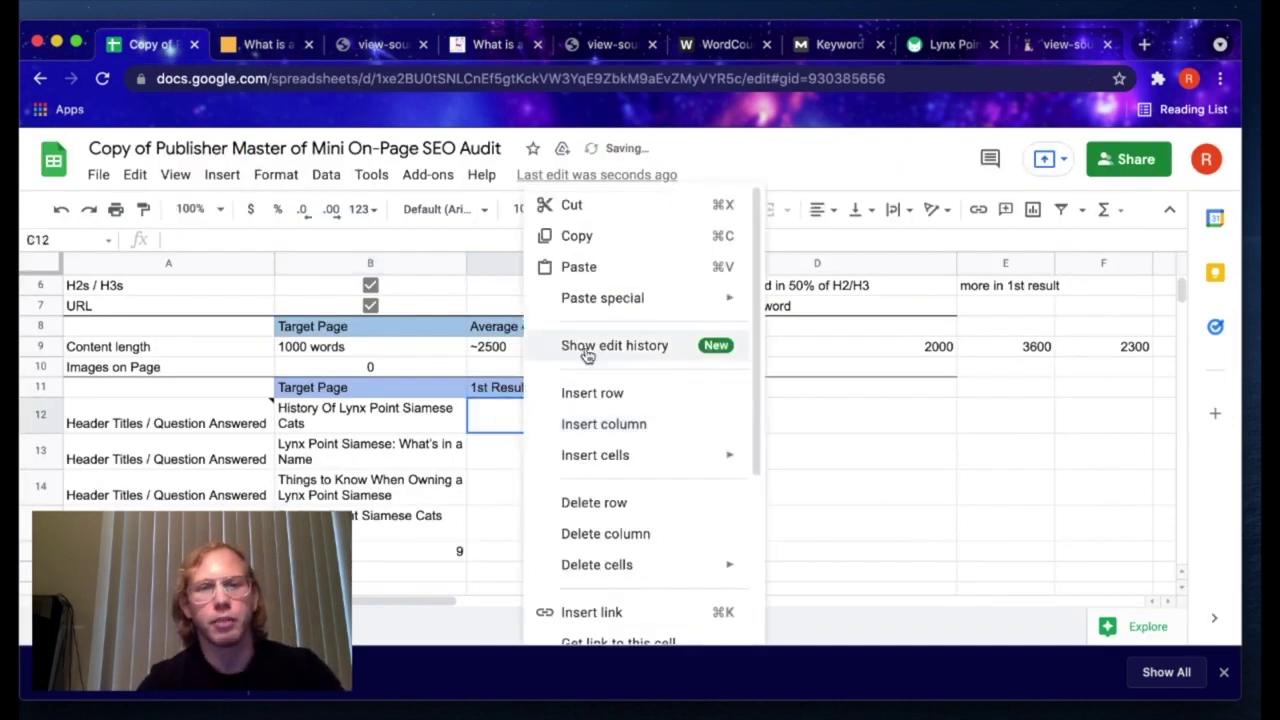
mouse_move(593, 318)
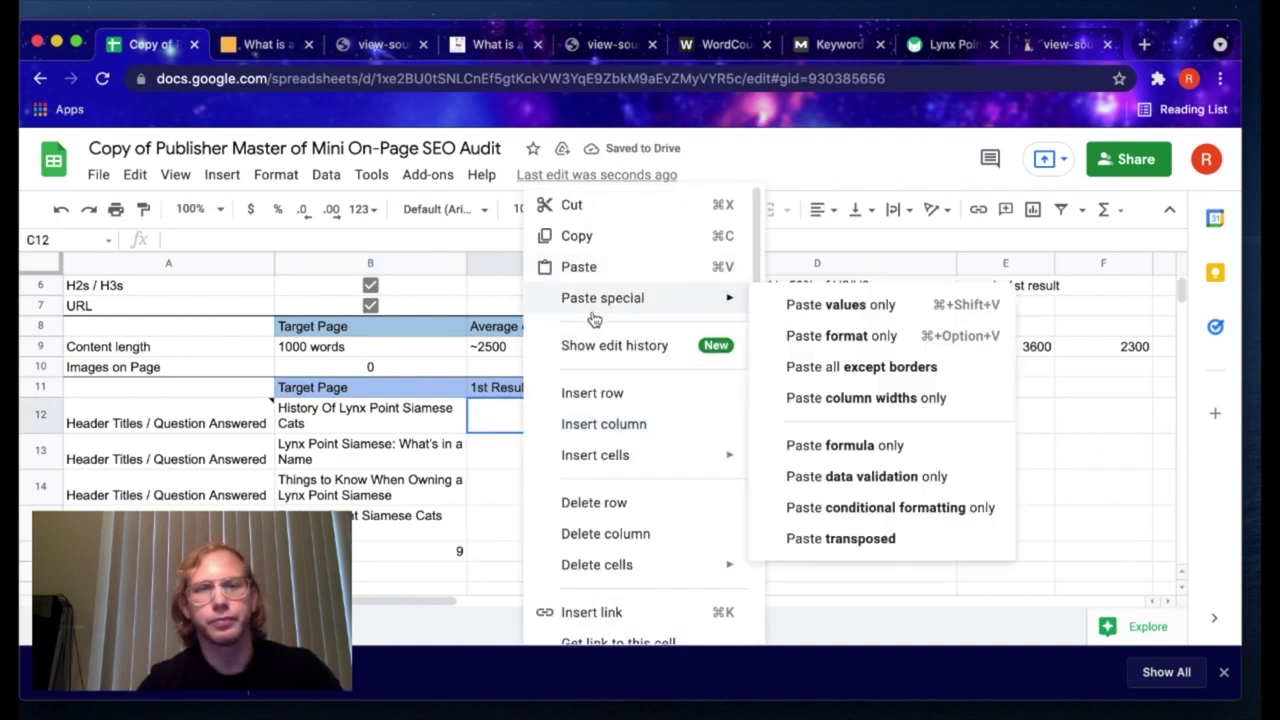
click(826, 305)
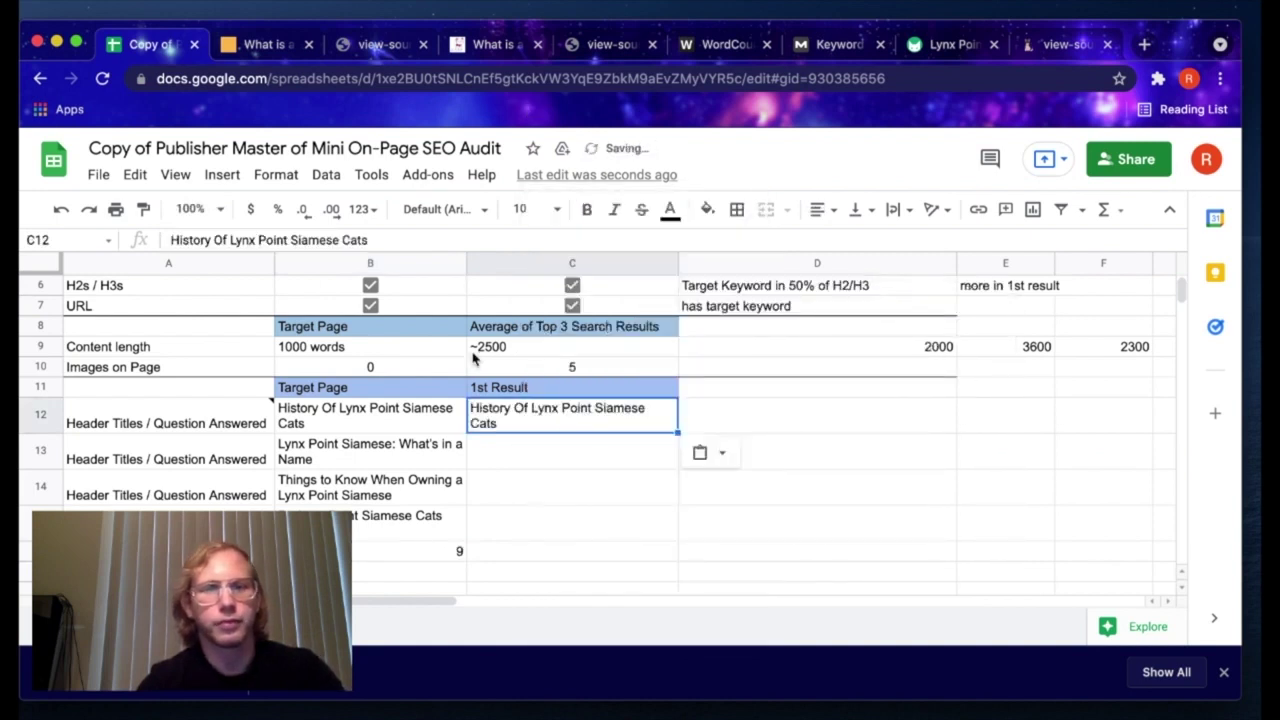
Step: Copy the heading "What Does A Lynx Point Siamese Look Like" from the FAQCats article
click(257, 55)
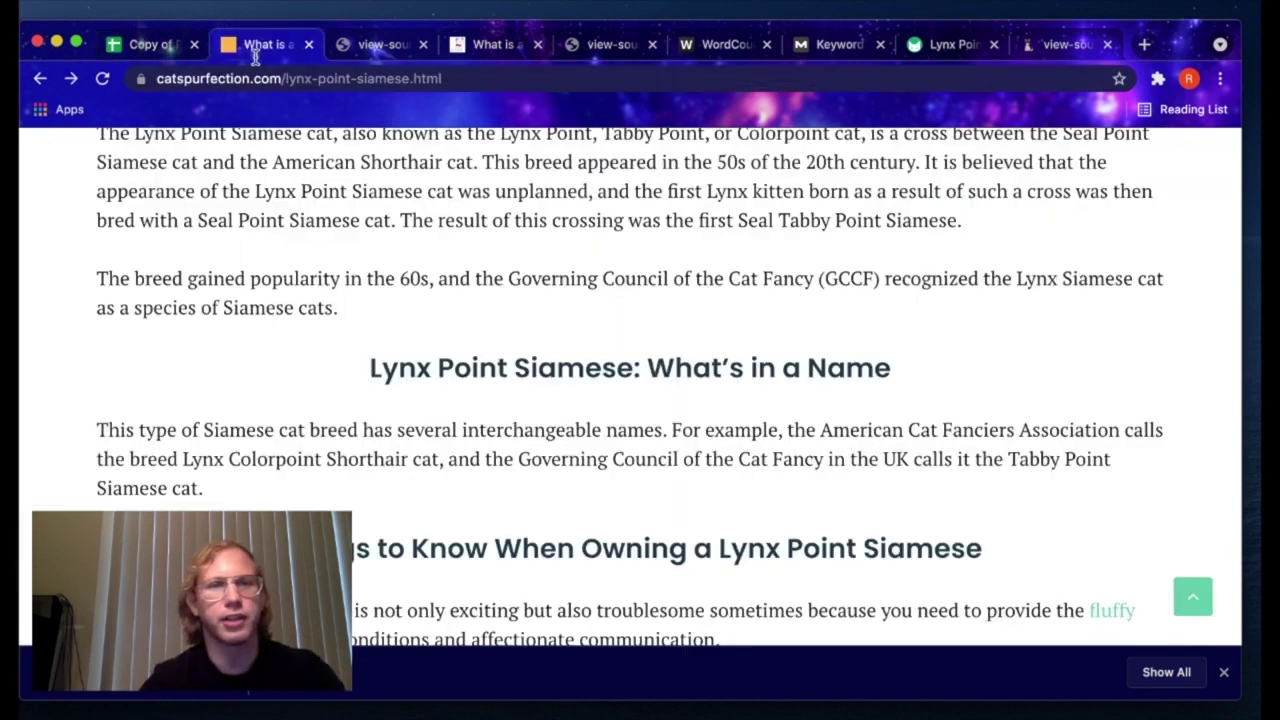
click(470, 52)
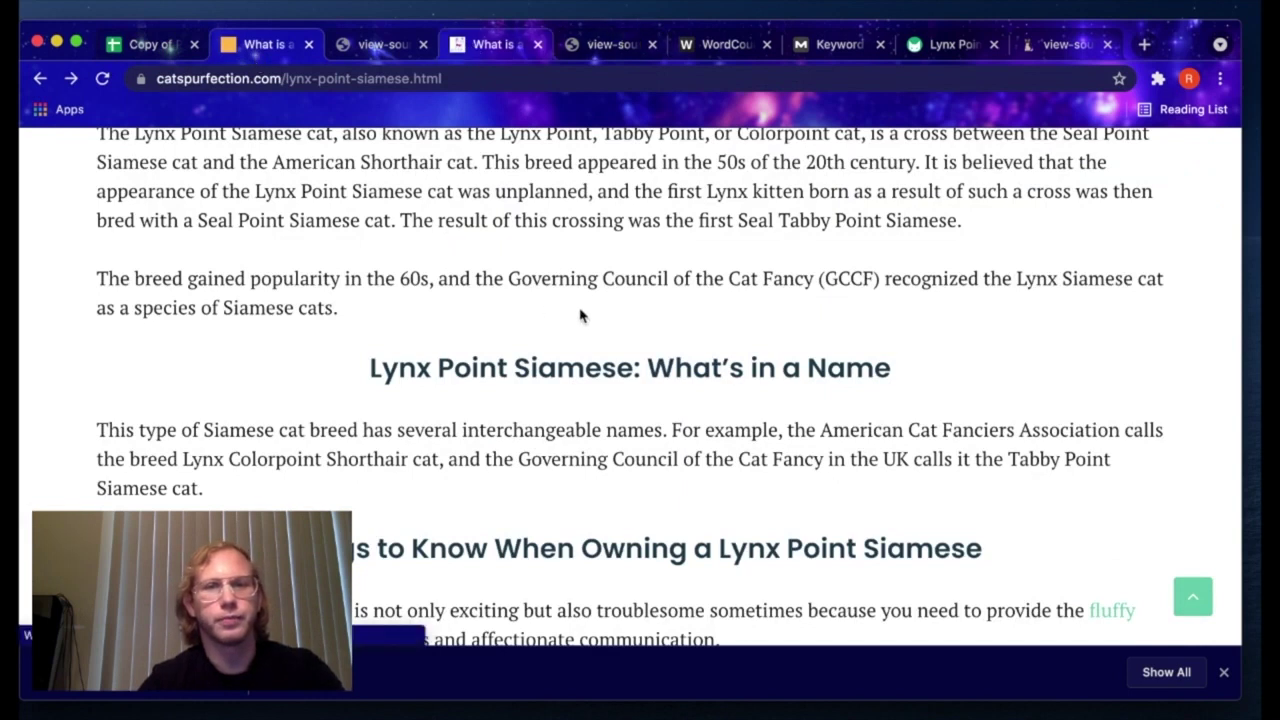
scroll(485, 326, down, 8)
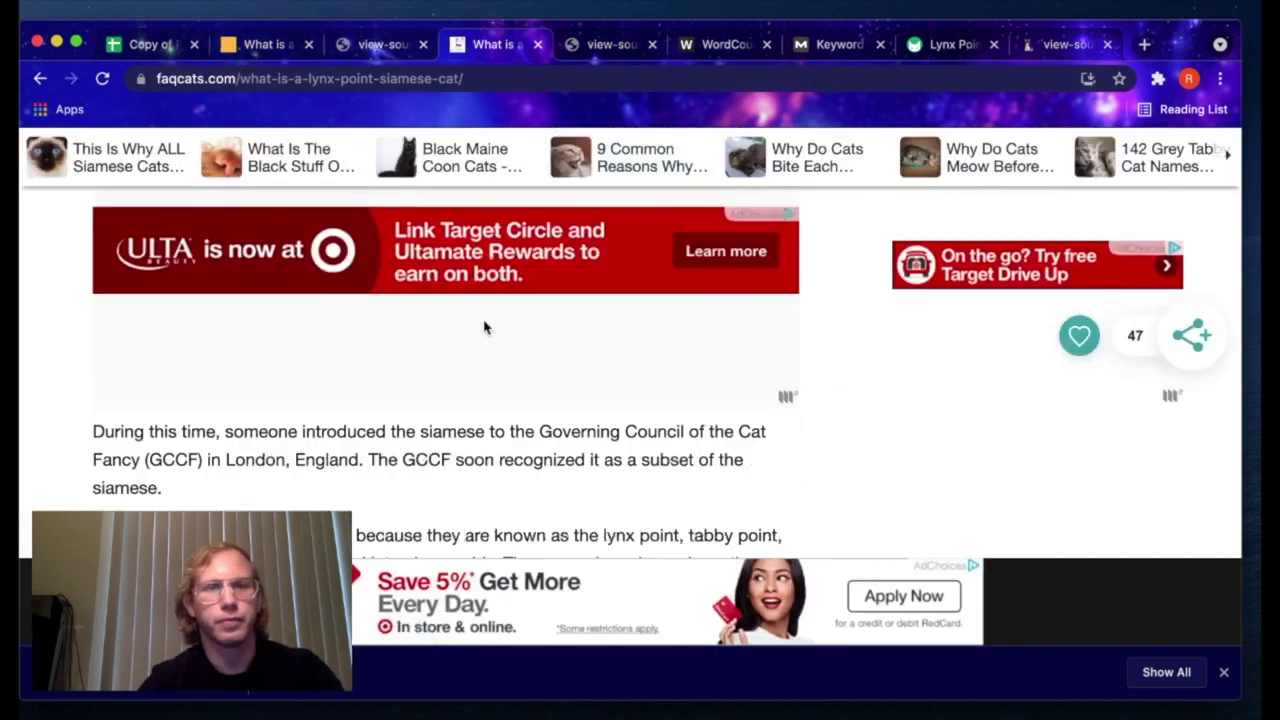
drag(645, 330, 62, 330)
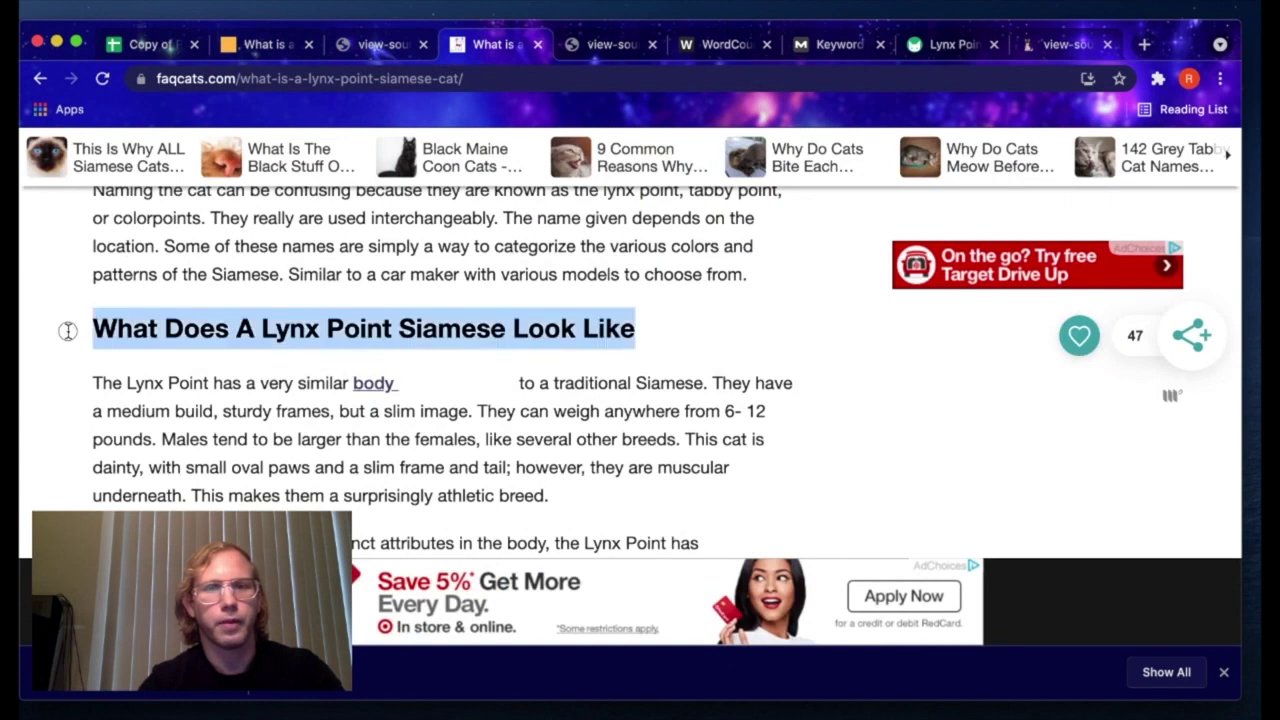
right_click(176, 330)
click(212, 366)
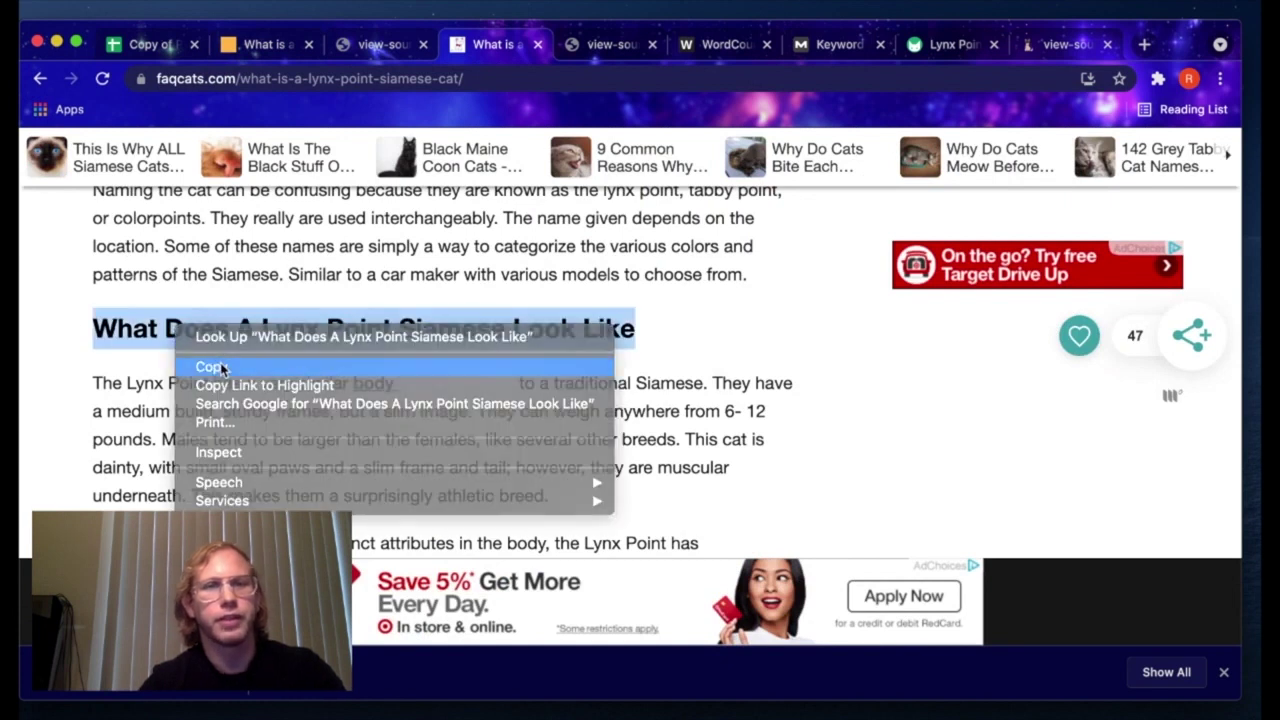
Step: Paste the copied appearance heading as values only into 1st Result cell C13 of the audit spreadsheet
click(147, 46)
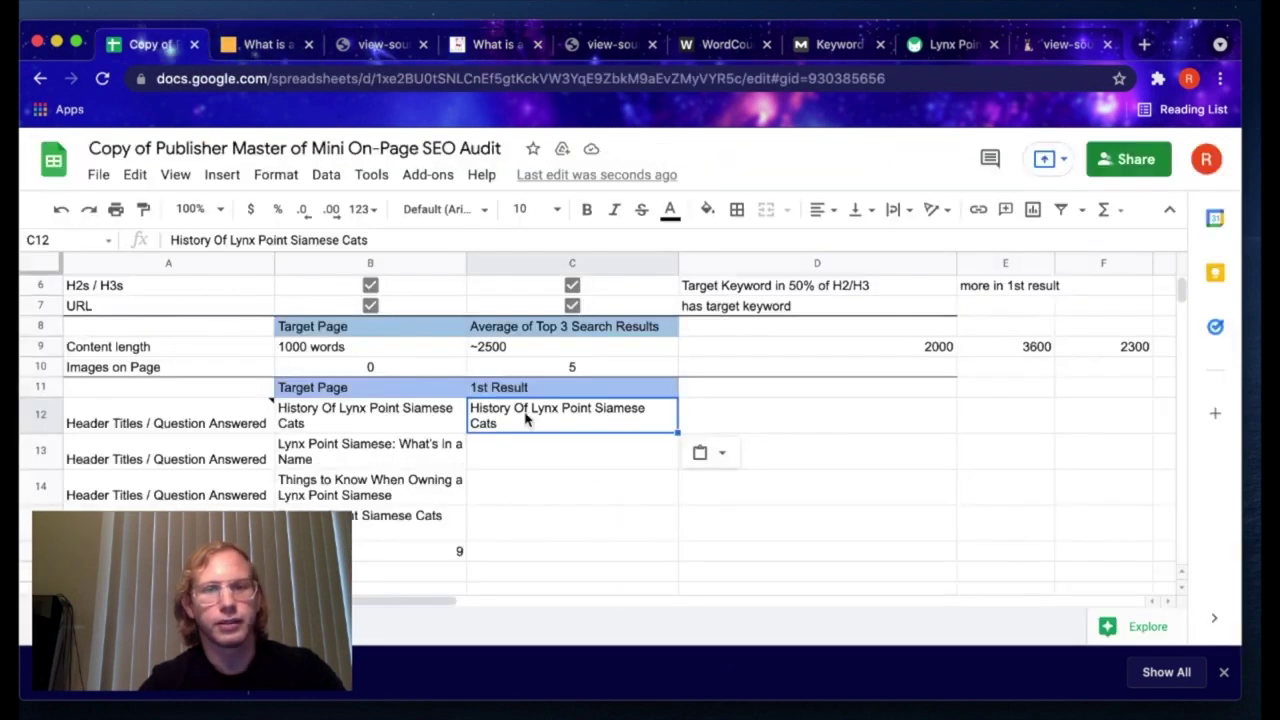
click(530, 460)
right_click(530, 460)
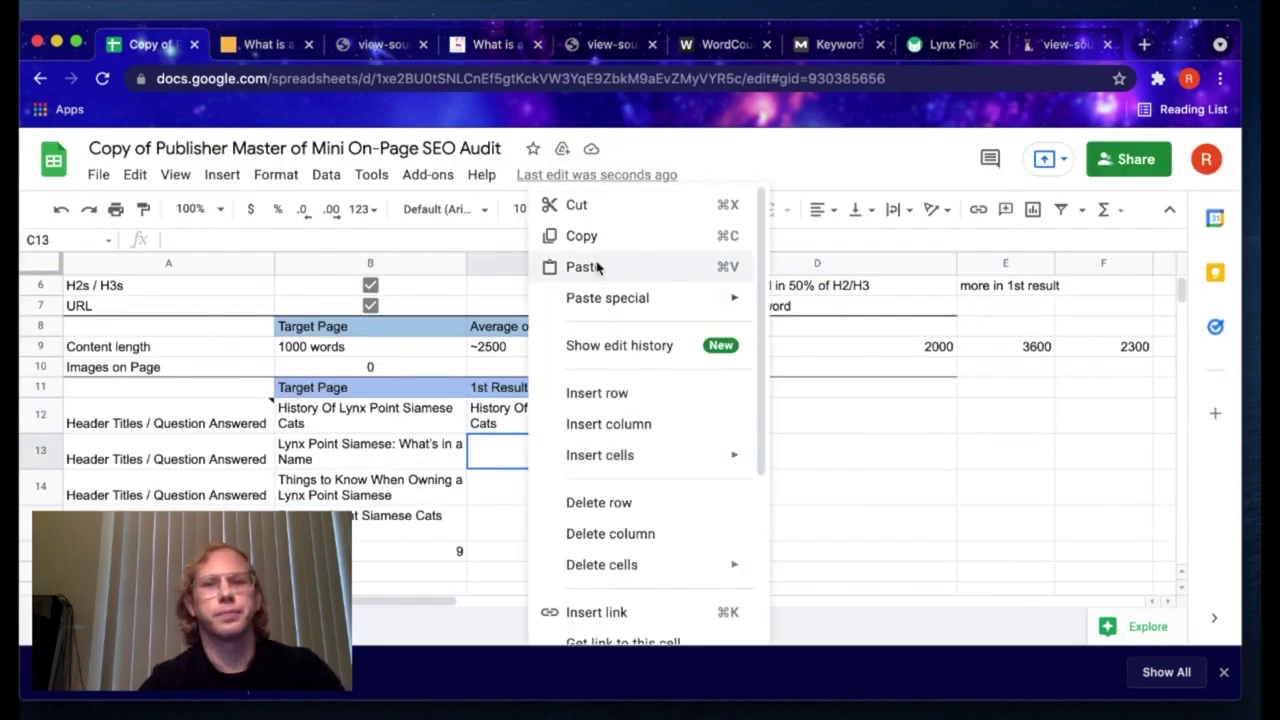
mouse_move(603, 300)
click(835, 305)
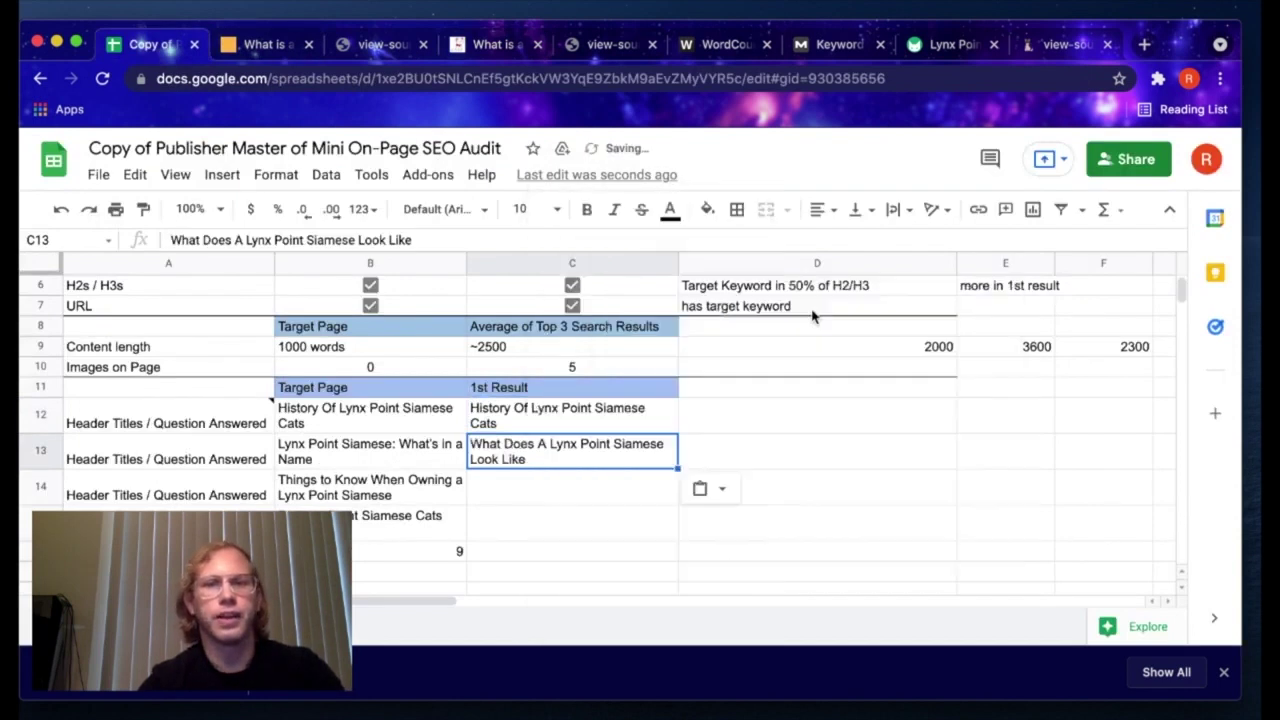
Step: Copy the heading "Lynx Point Siamese Cat Personality" from the FAQCats article
click(258, 44)
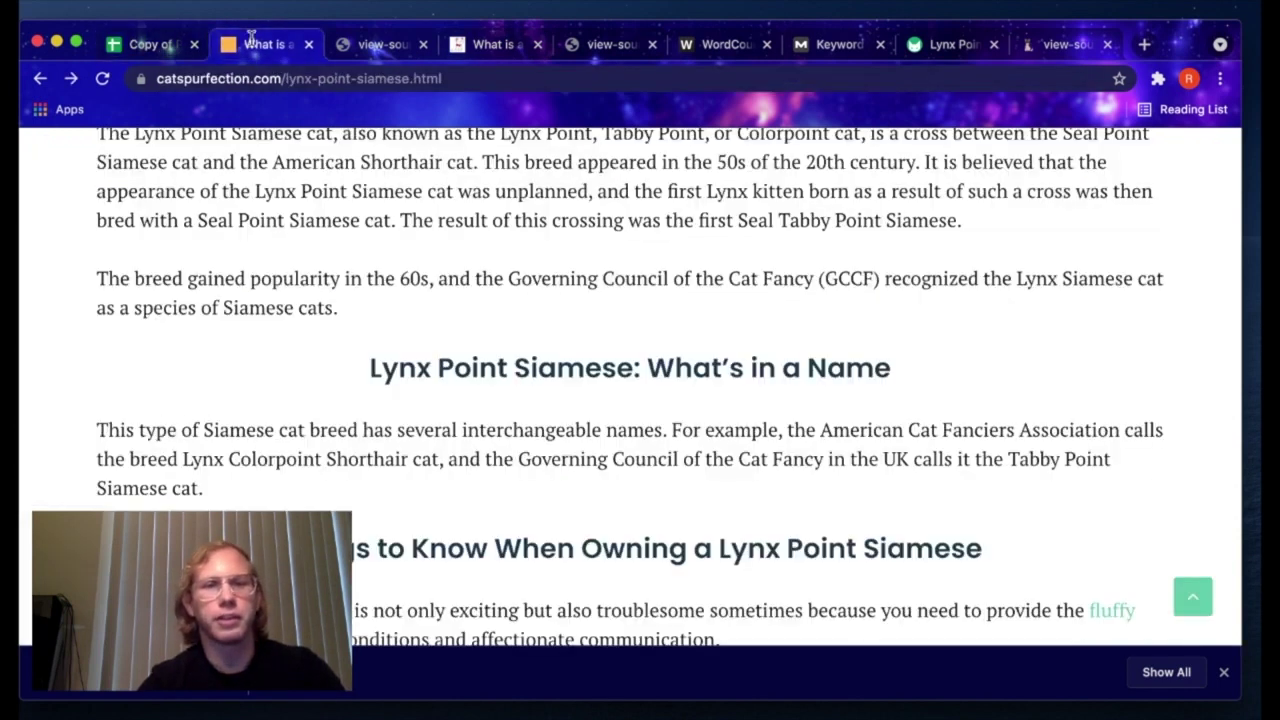
click(508, 46)
scroll(470, 418, down, 6)
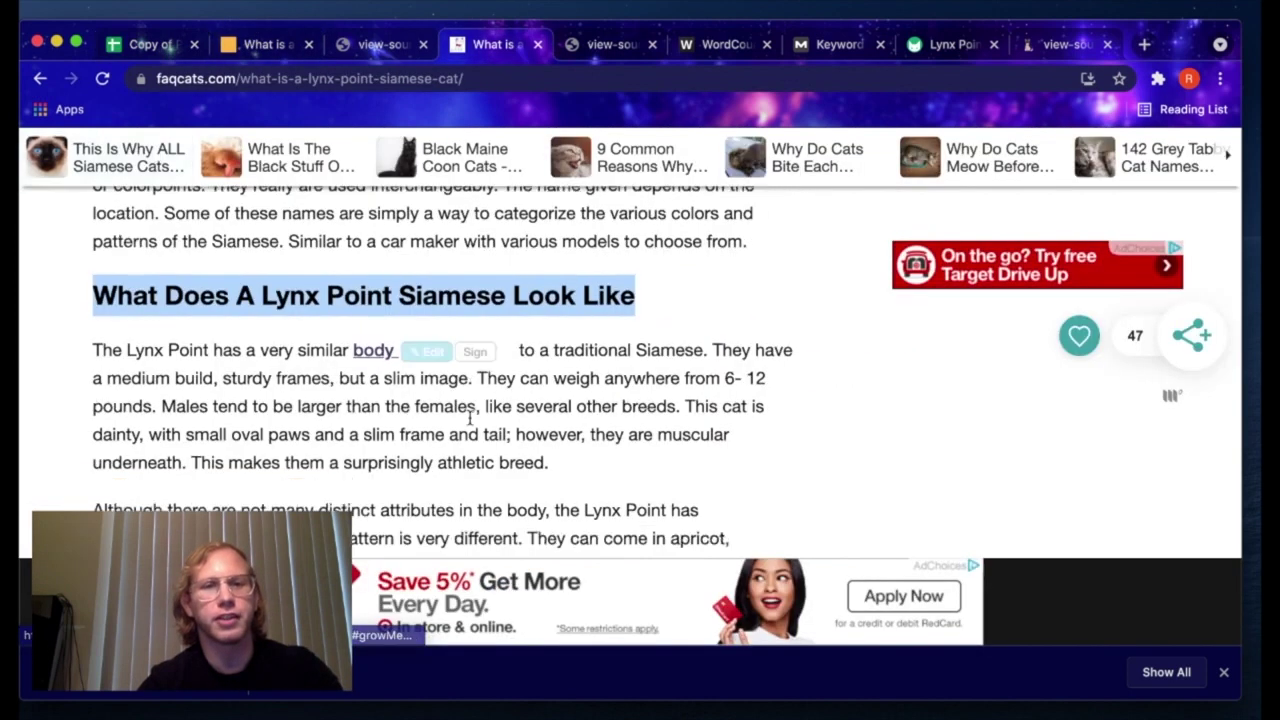
scroll(470, 418, down, 5)
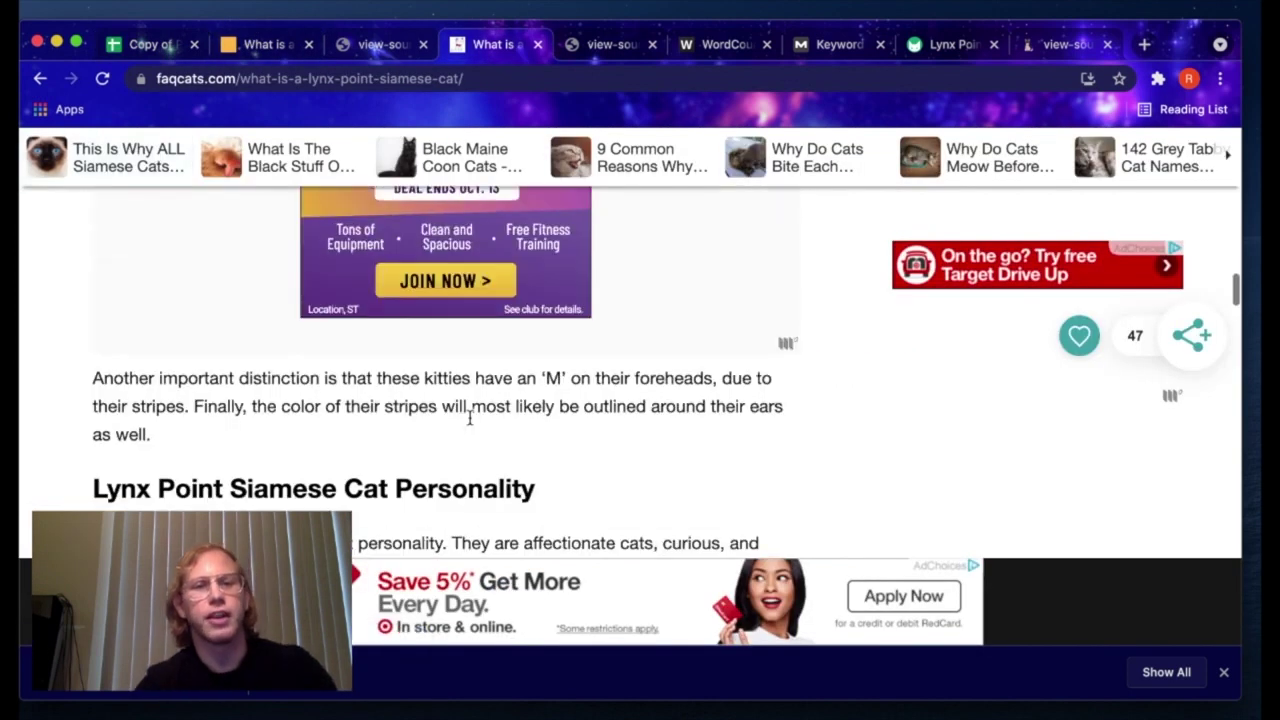
drag(554, 347, 29, 350)
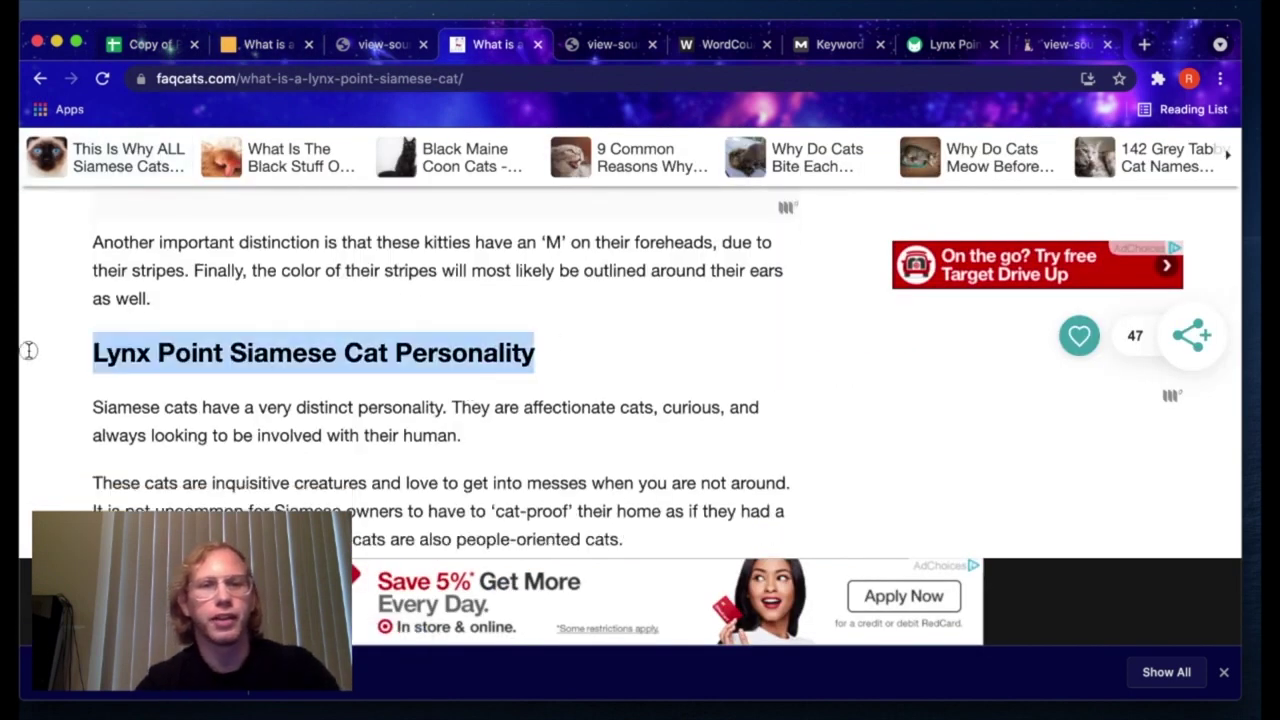
right_click(226, 352)
click(262, 392)
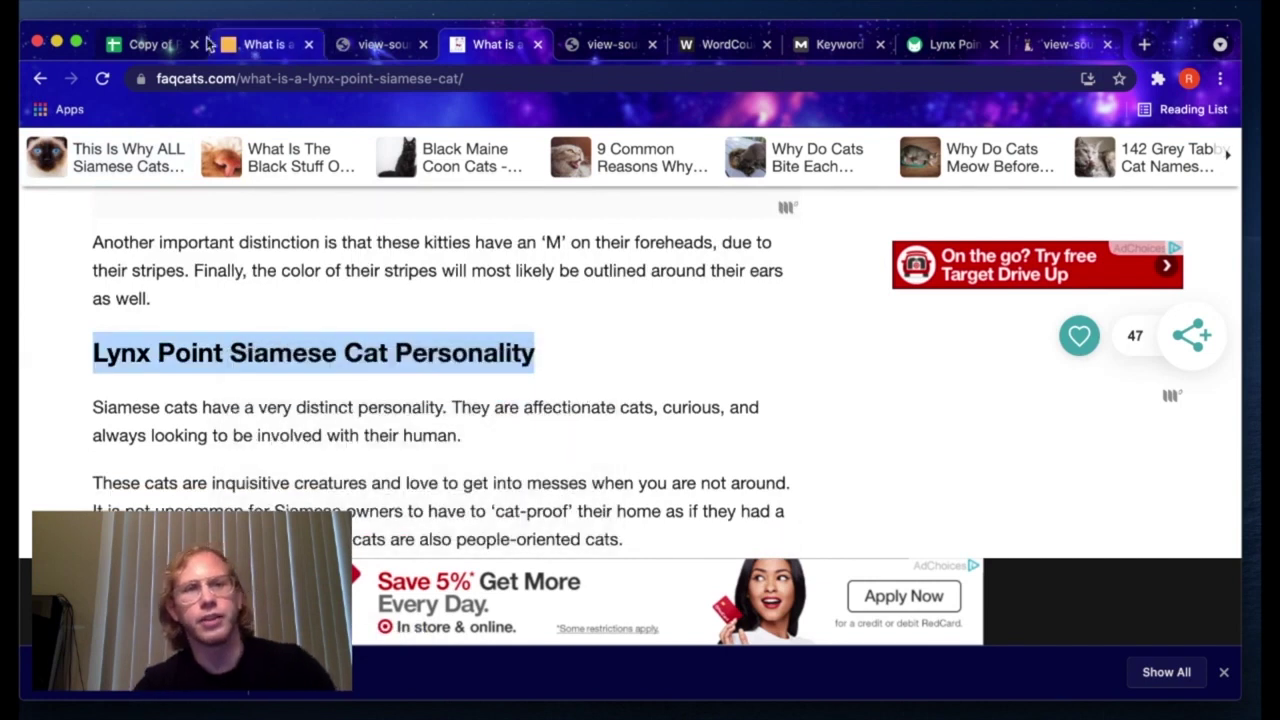
Step: Paste the copied personality heading as values only into 1st Result cell C14 of the audit spreadsheet
click(140, 44)
click(522, 492)
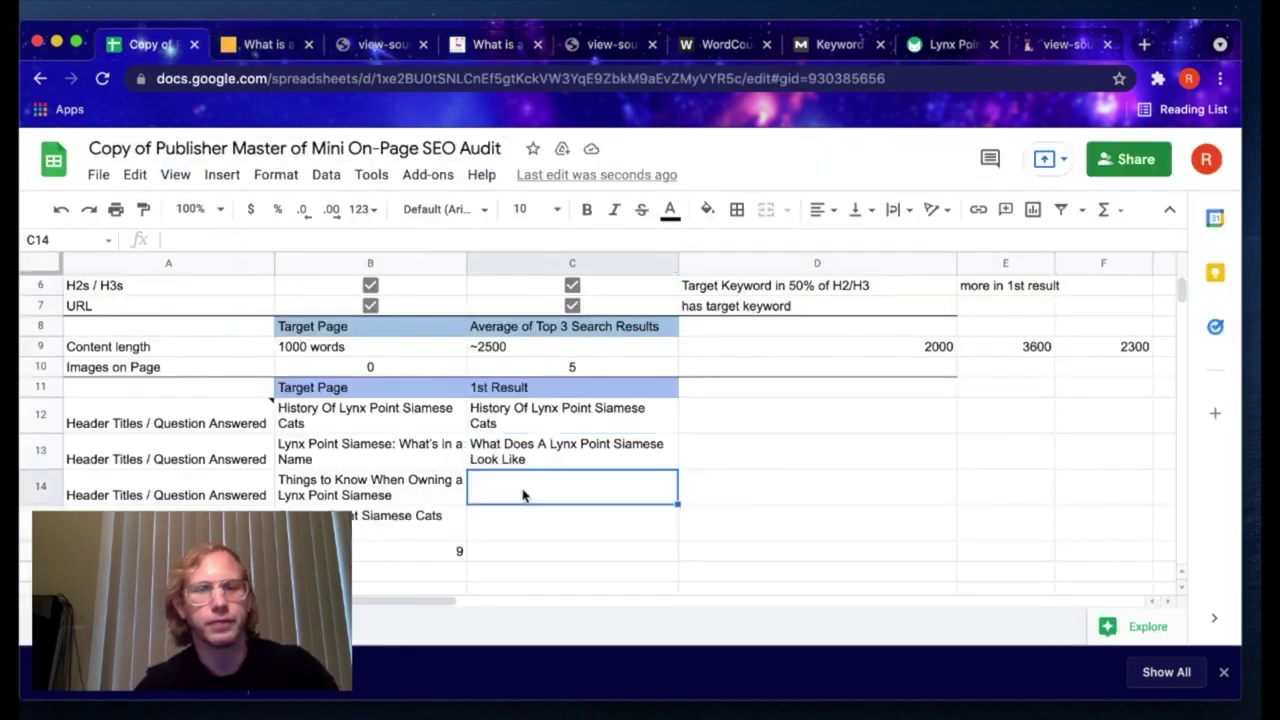
right_click(522, 492)
mouse_move(588, 298)
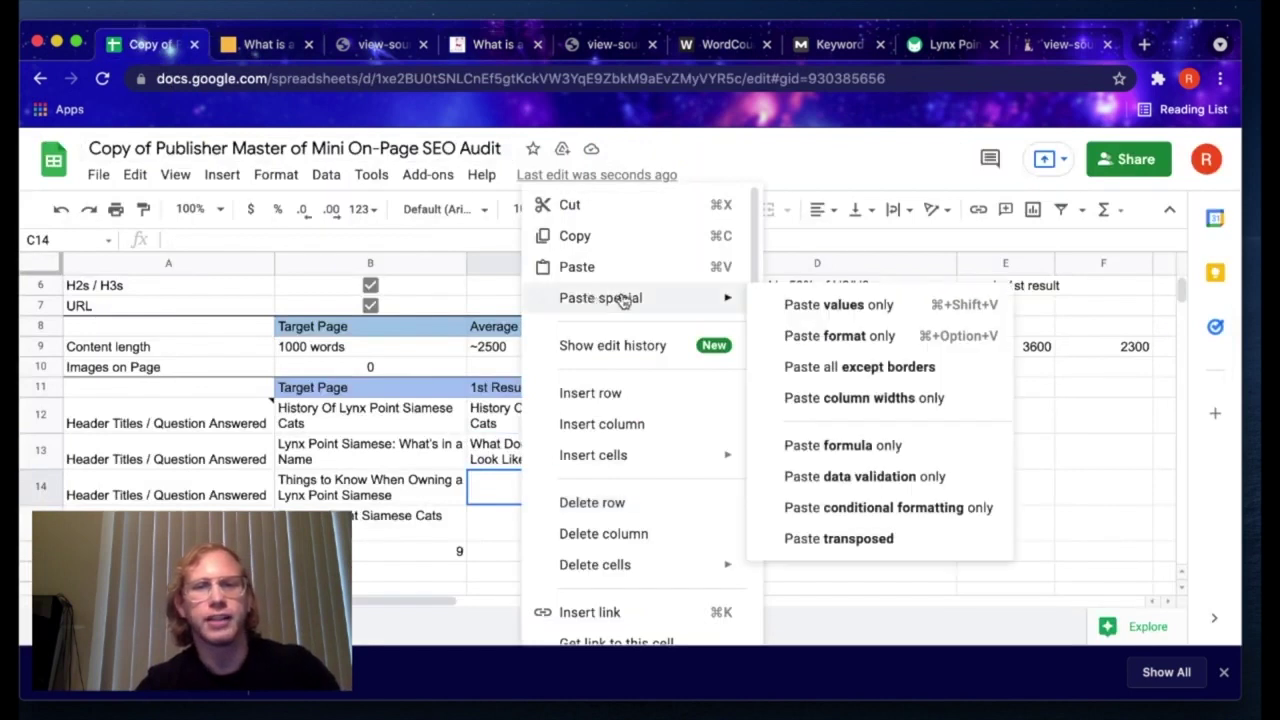
click(802, 316)
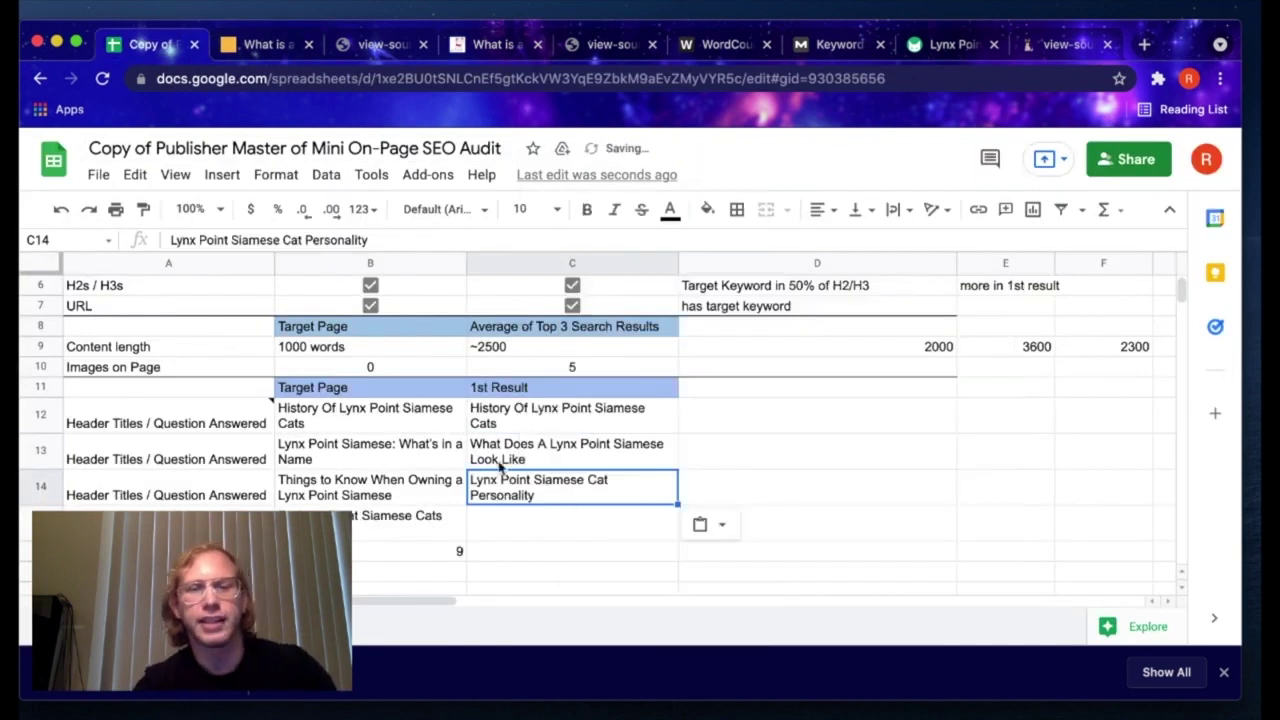
Step: Enter 7 in 1st Result cell C16, below the header titles
click(566, 553)
text(7)
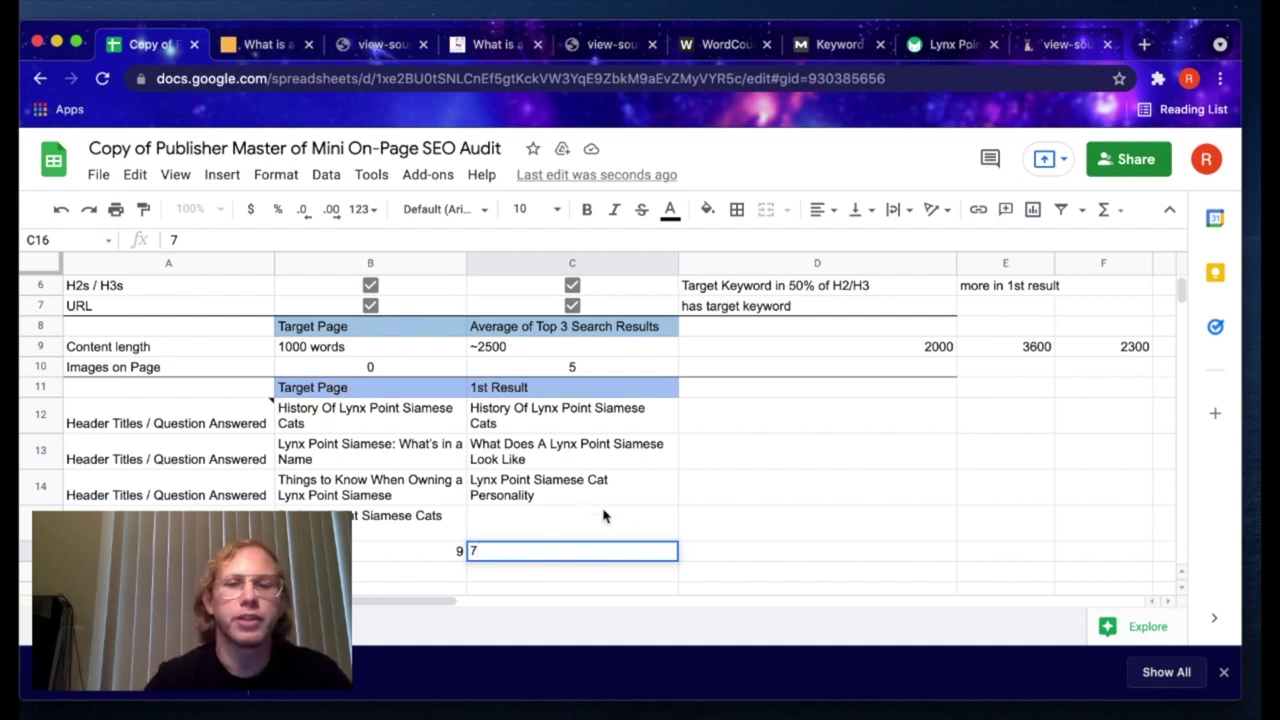
click(676, 534)
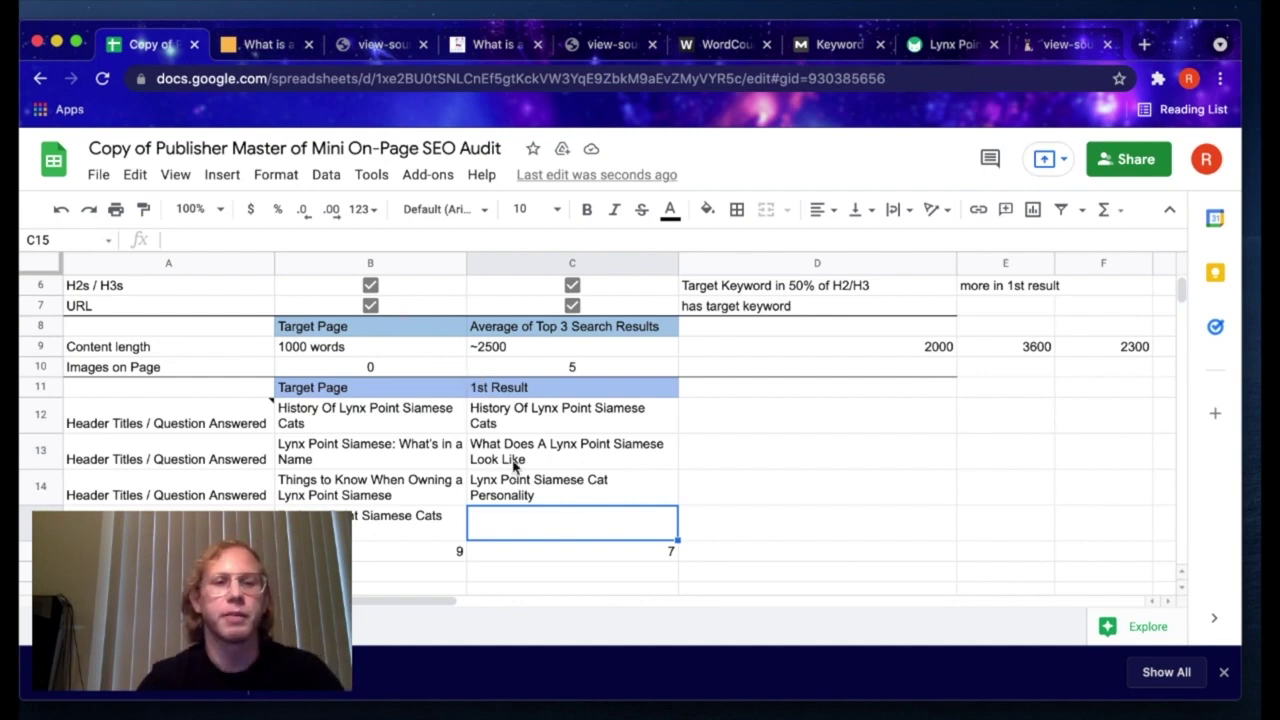
scroll(515, 465, down, 1)
key(Up)
scroll(477, 417, up, 2)
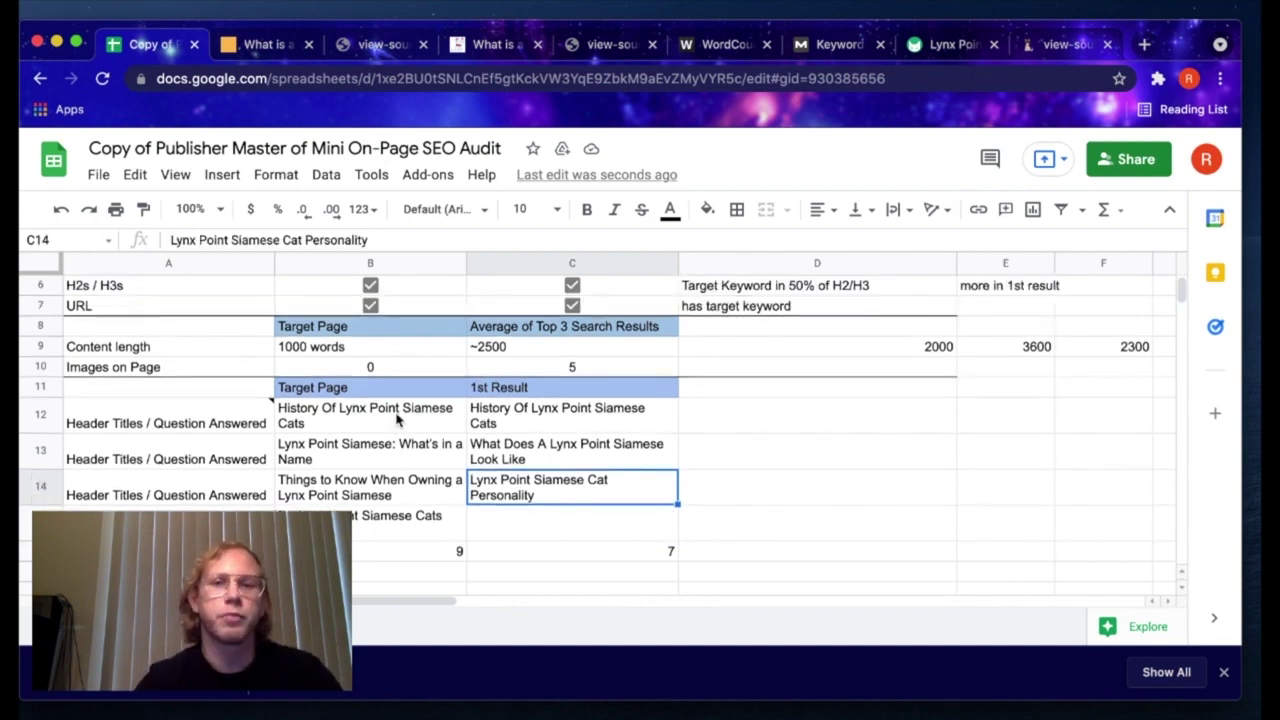
scroll(397, 419, up, 1)
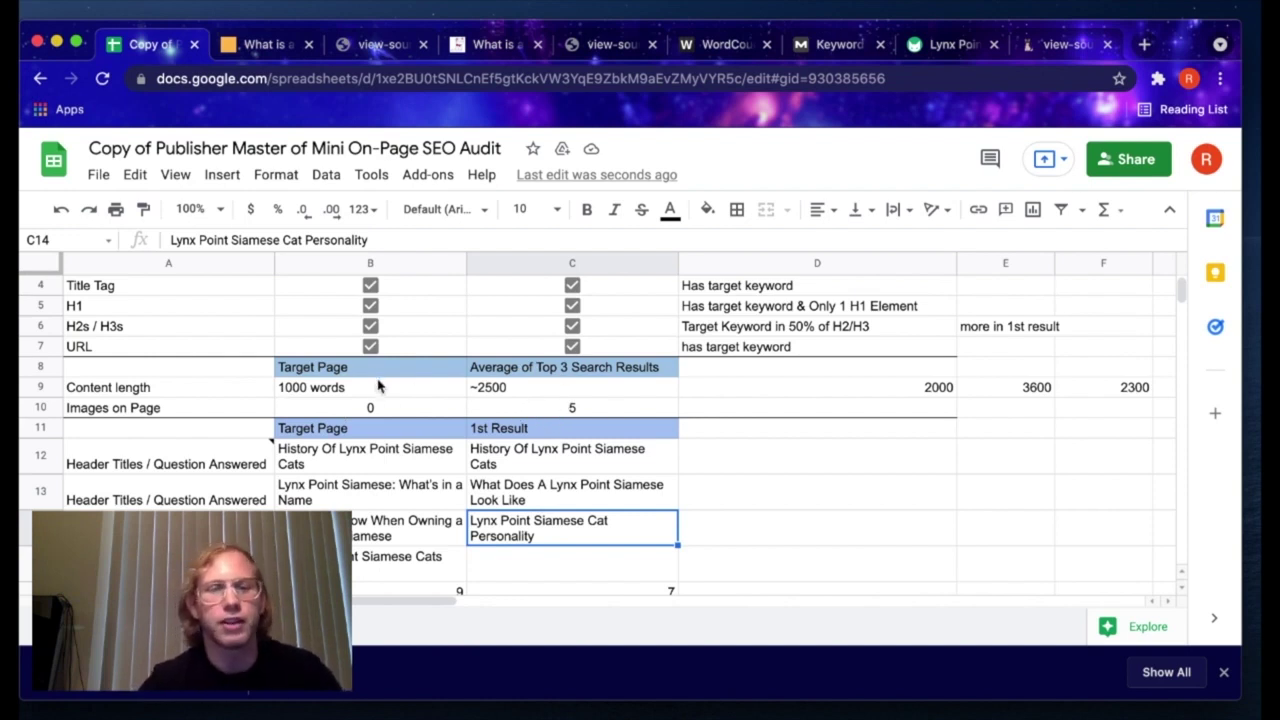
scroll(640, 496, down, 1)
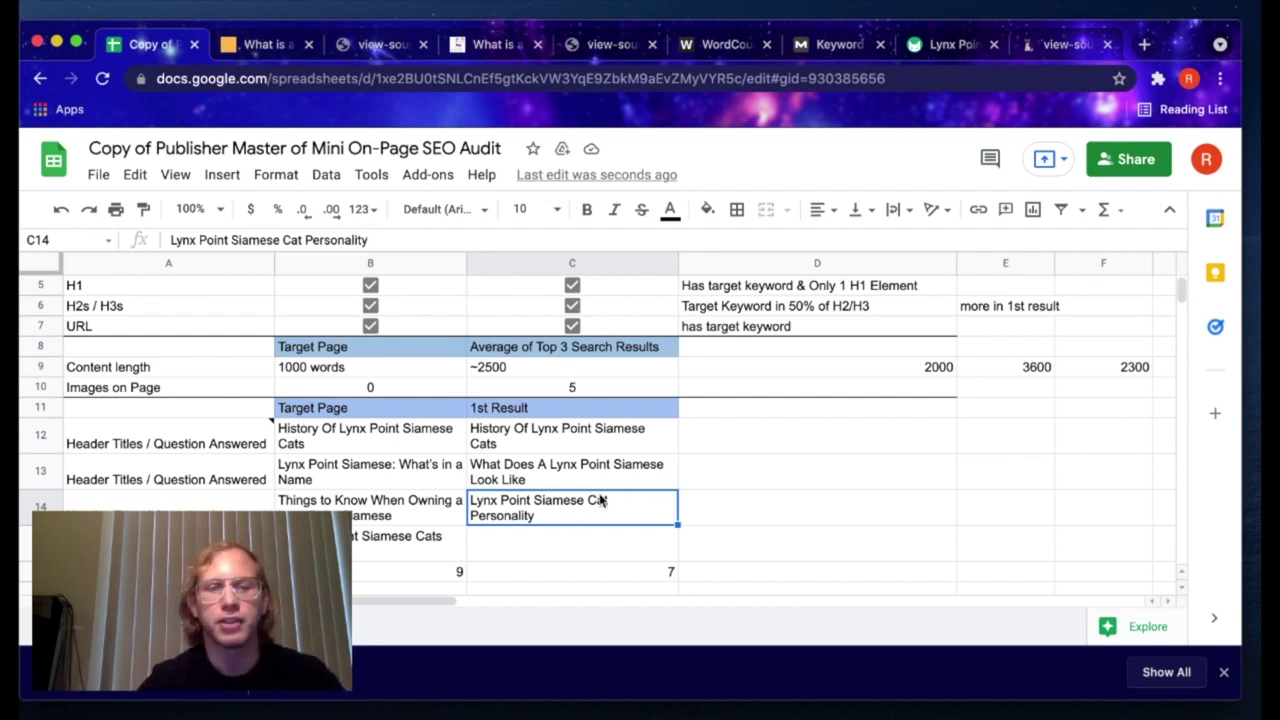
scroll(600, 500, down, 2)
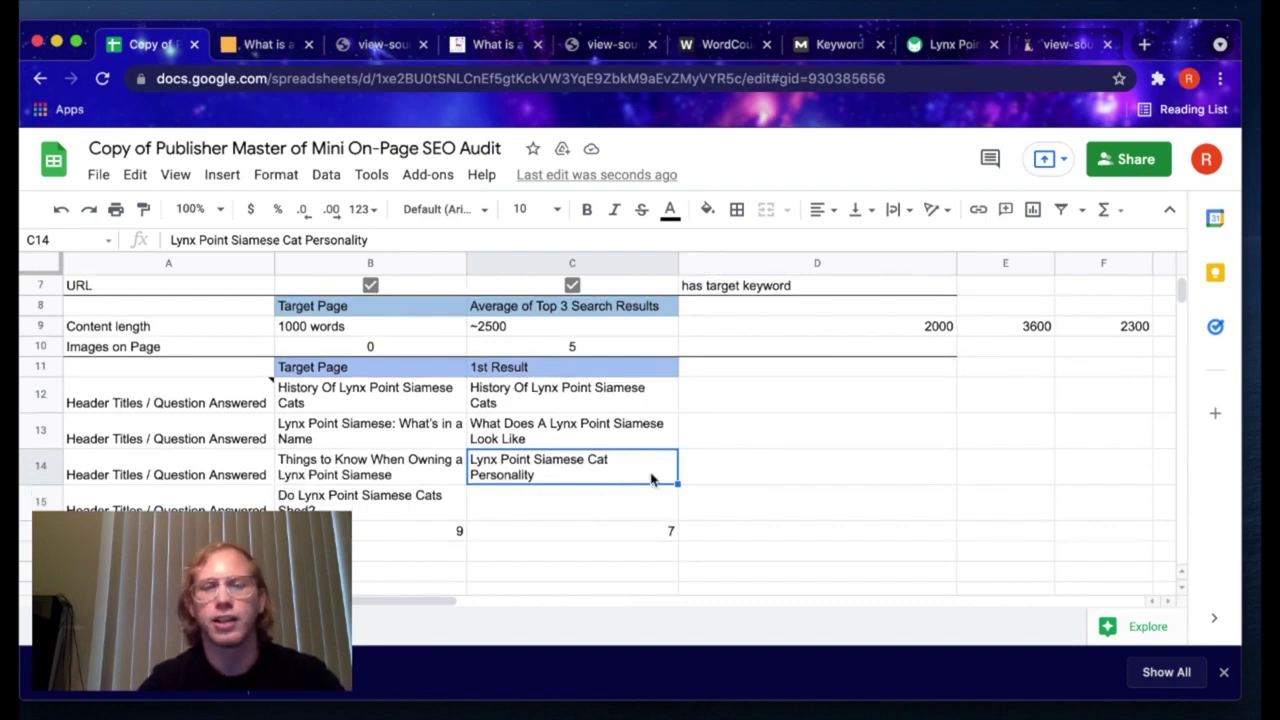
scroll(651, 480, down, 1)
scroll(651, 480, down, 1)
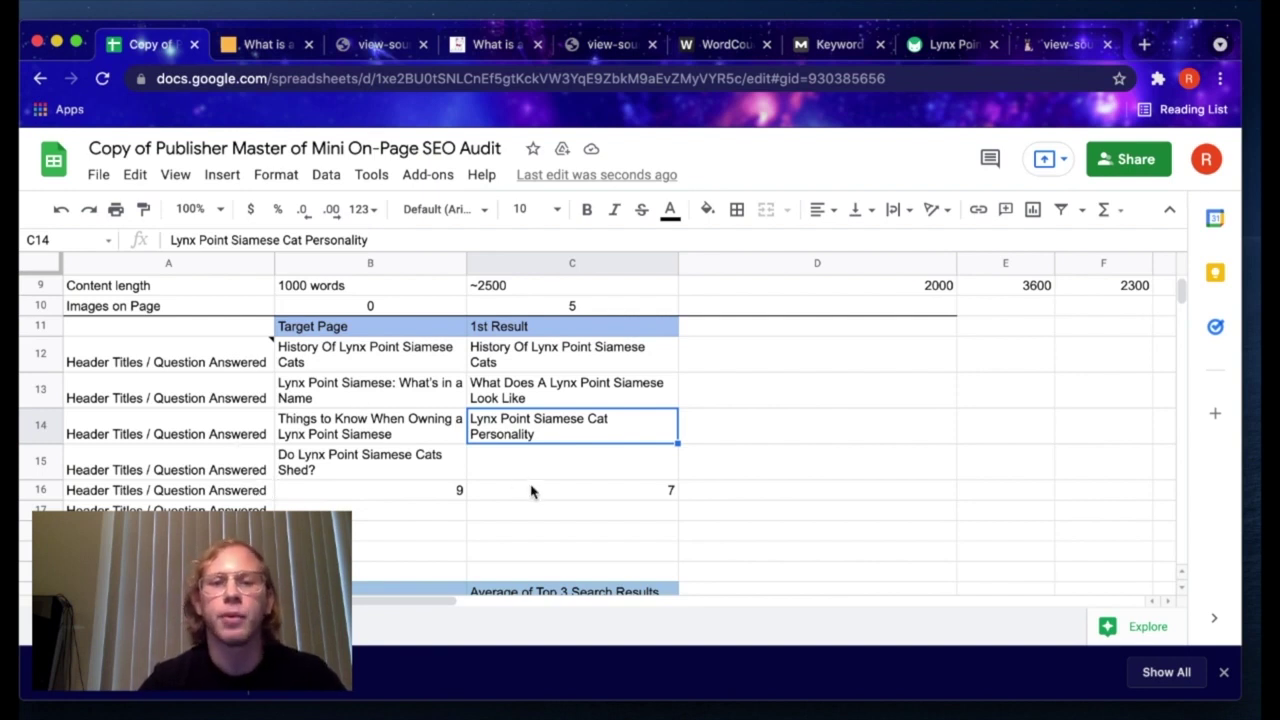
scroll(532, 490, down, 3)
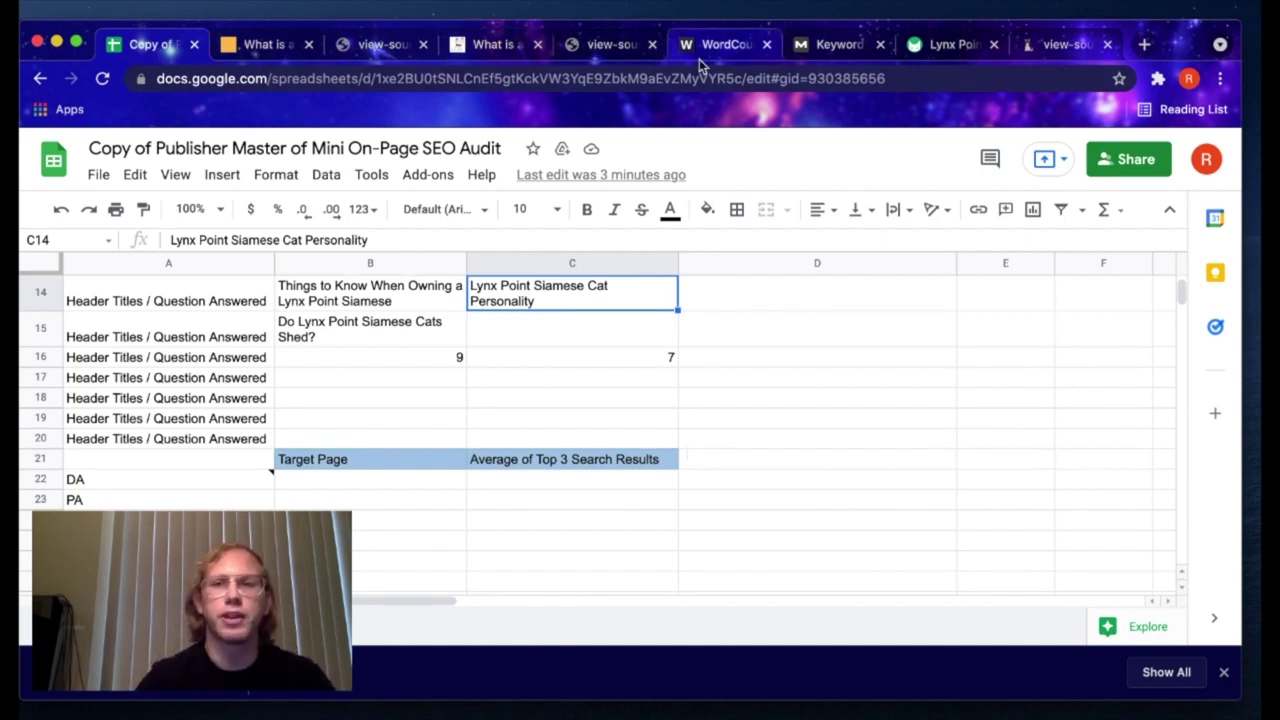
click(833, 48)
scroll(747, 350, up, 3)
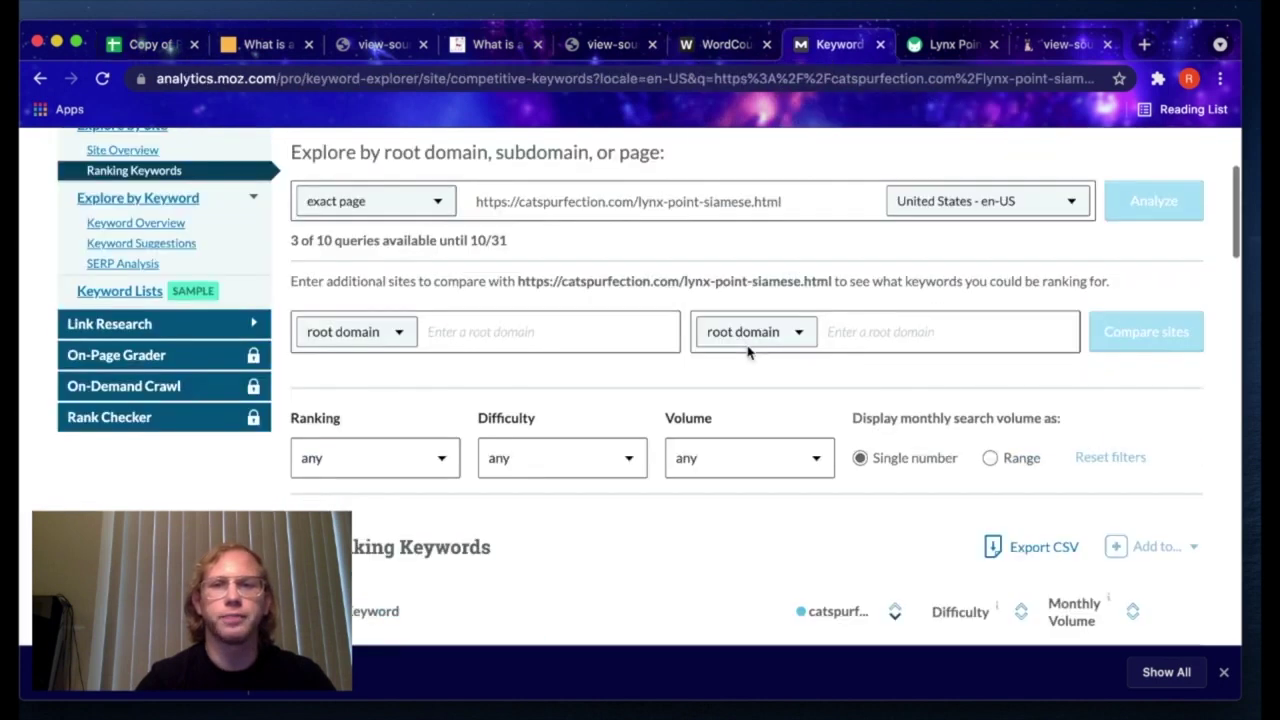
scroll(749, 360, up, 5)
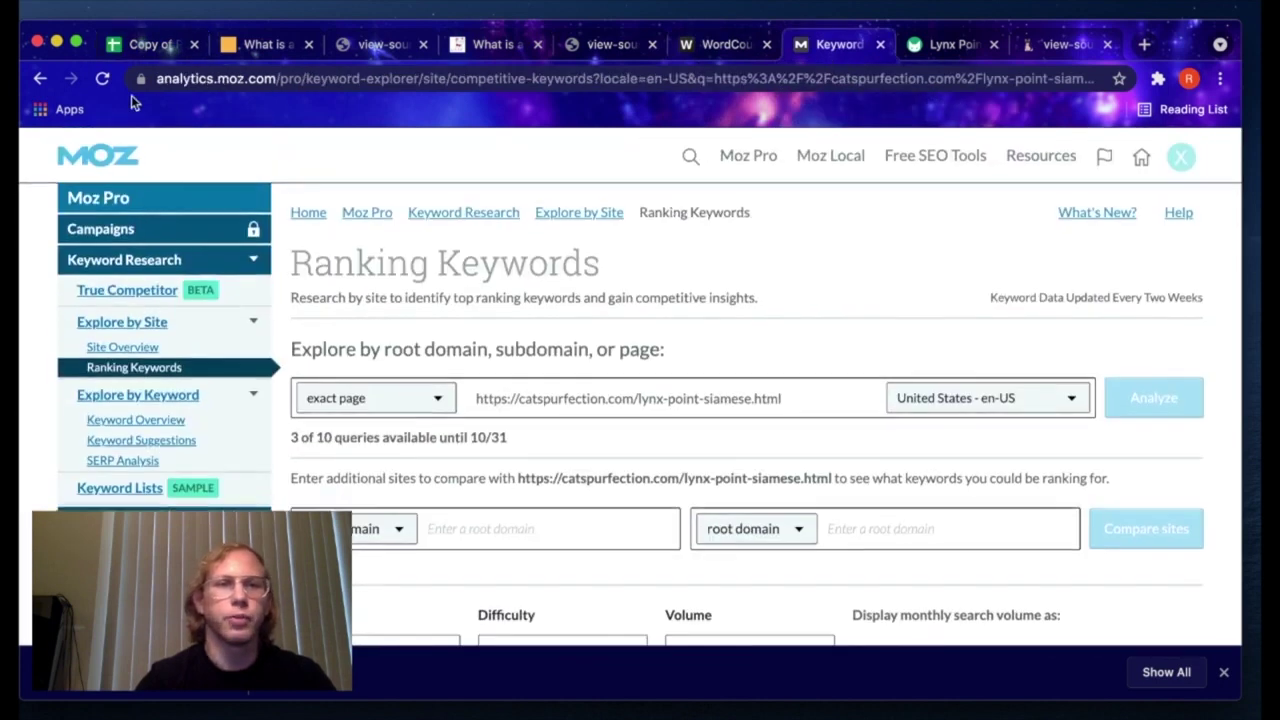
click(41, 79)
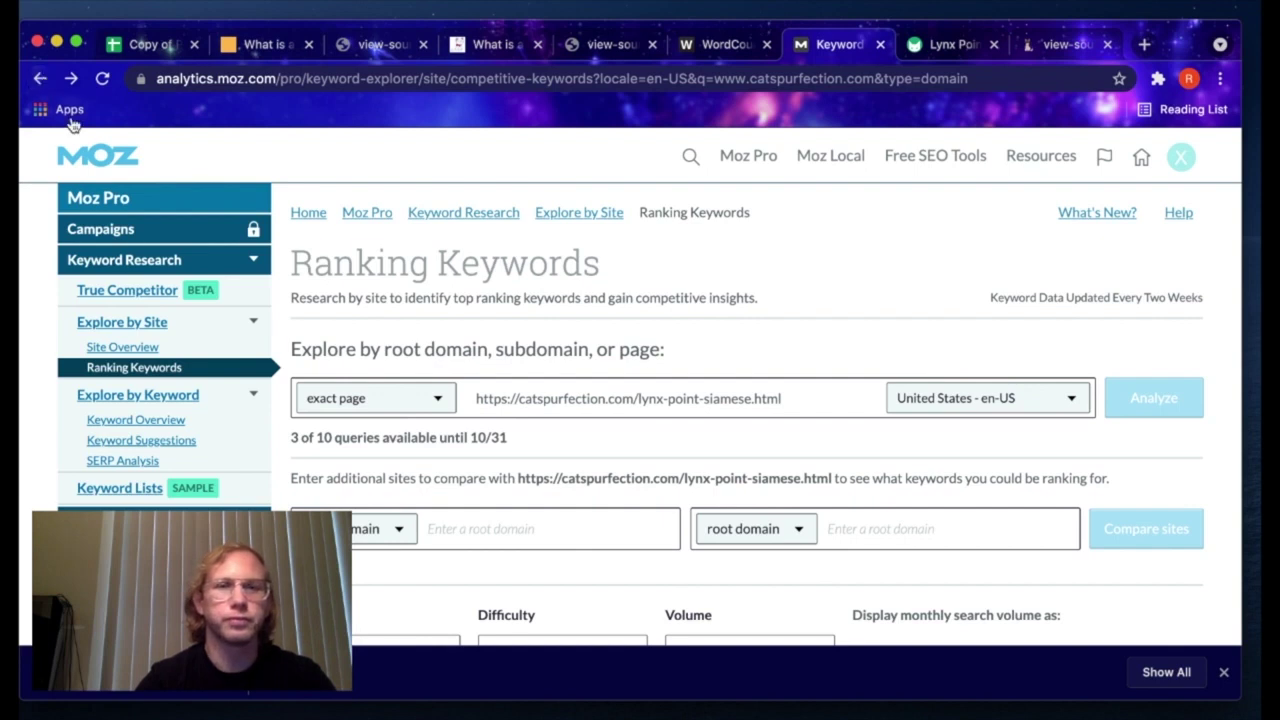
click(38, 80)
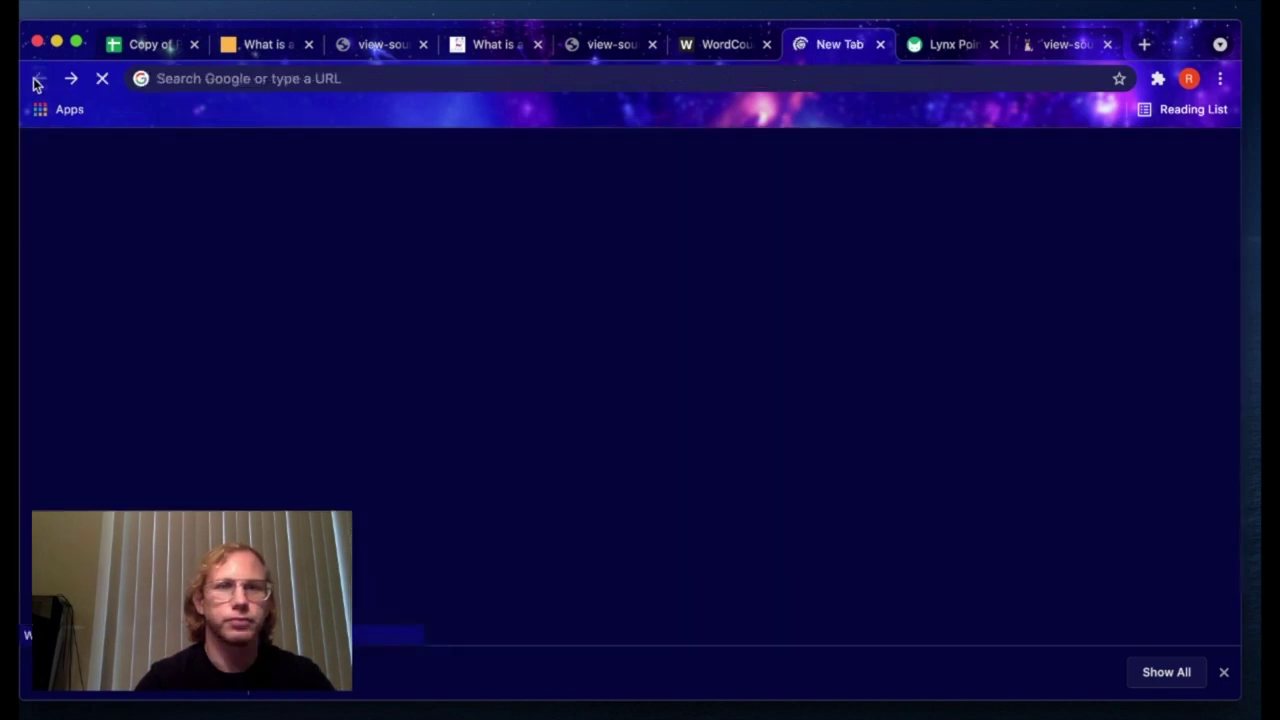
click(74, 80)
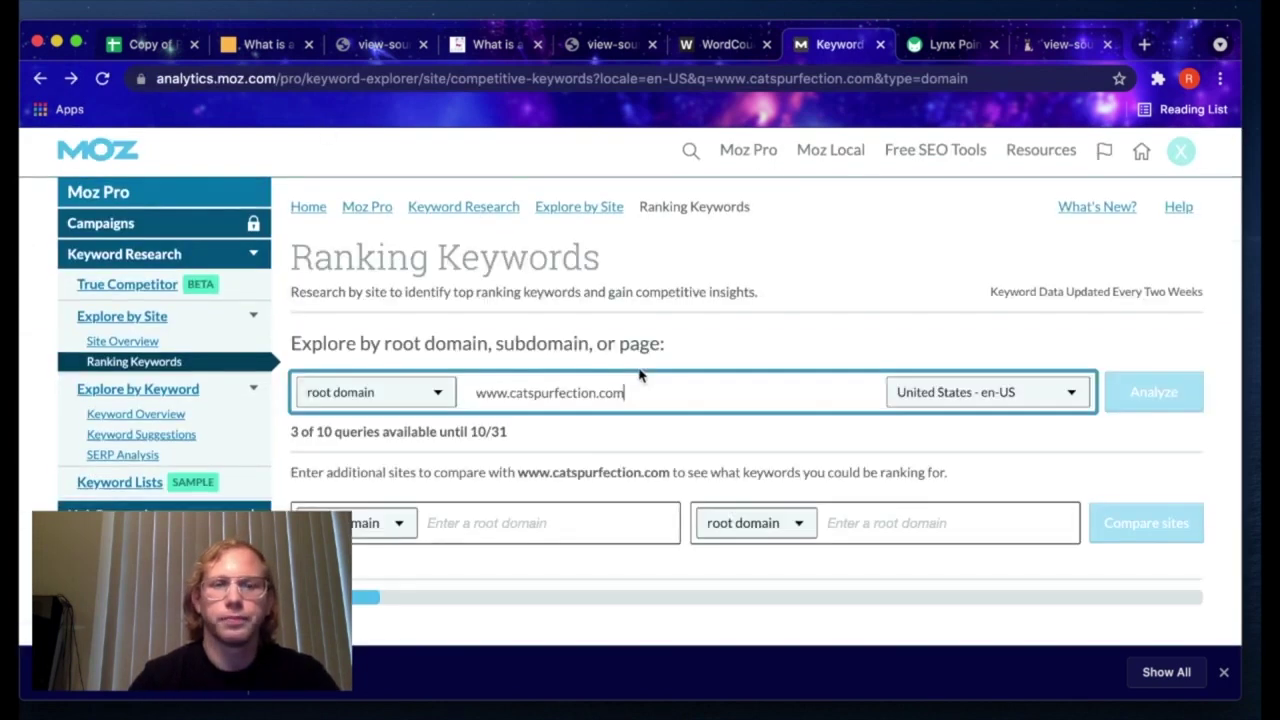
scroll(640, 373, down, 2)
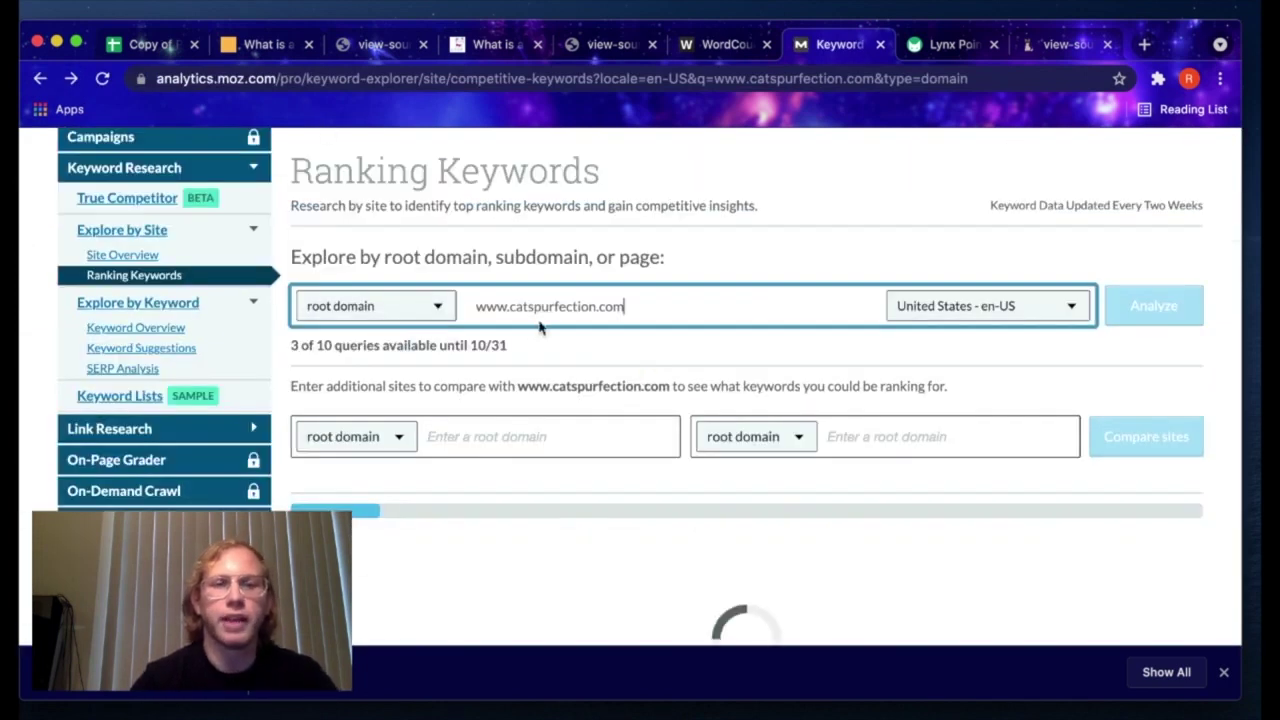
scroll(539, 327, down, 3)
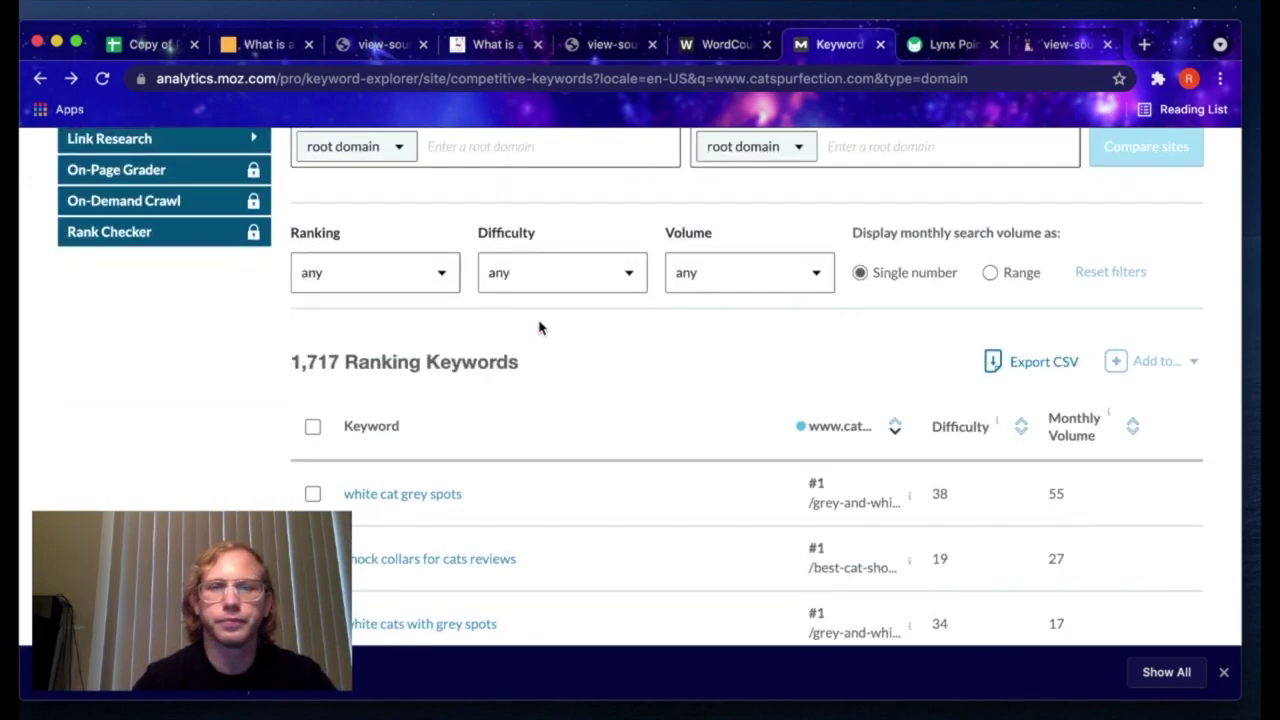
scroll(539, 327, up, 4)
click(140, 350)
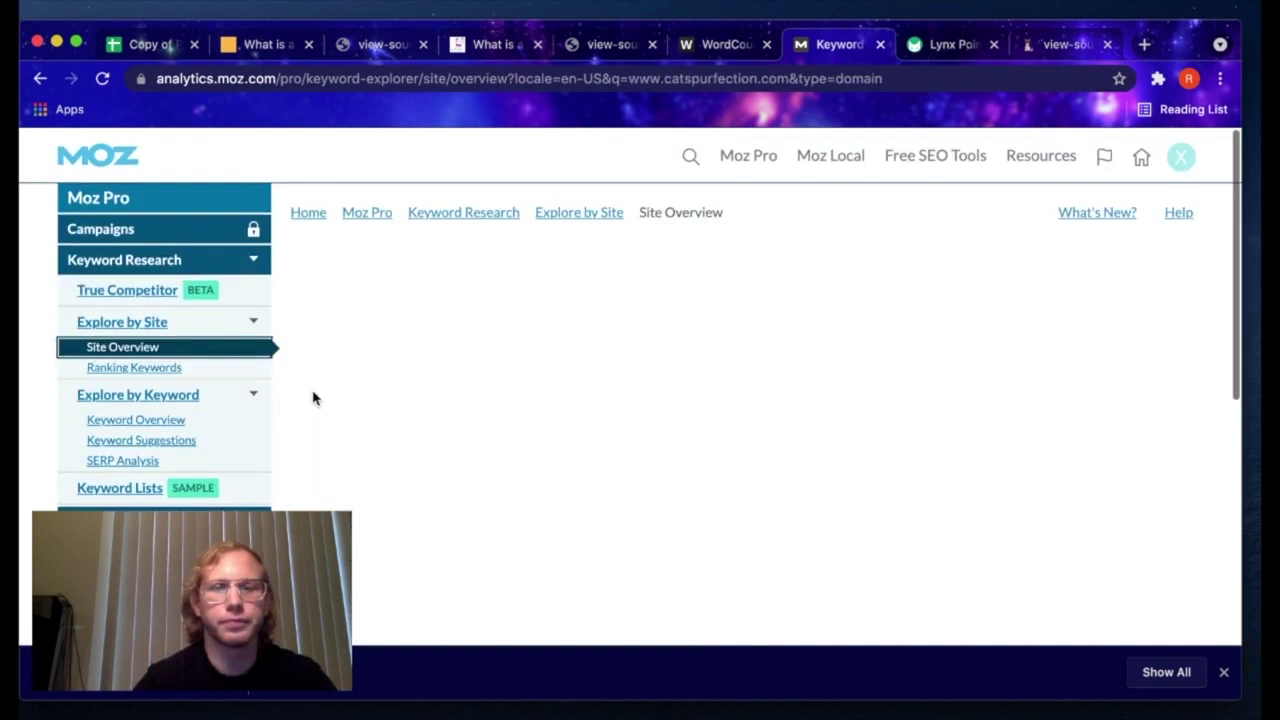
scroll(531, 432, down, 5)
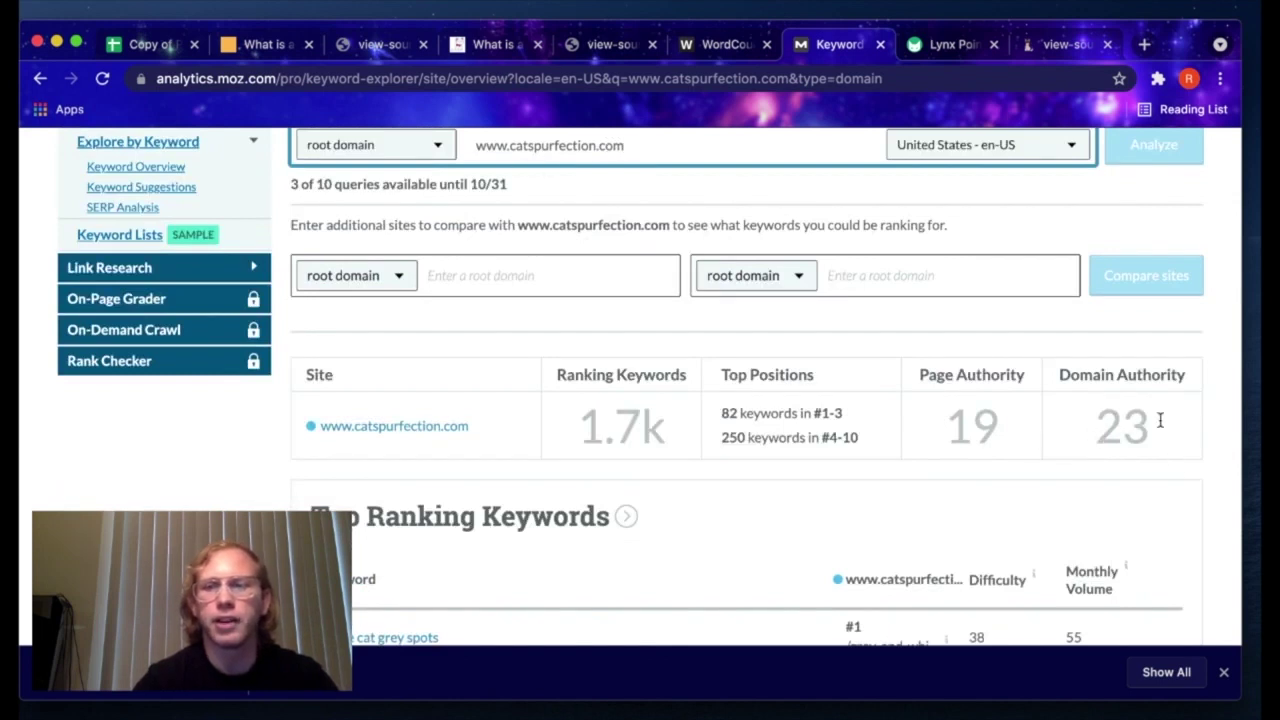
Step: Enter 23 as the Target Page DA in cell B22 of the audit spreadsheet
click(150, 44)
click(340, 484)
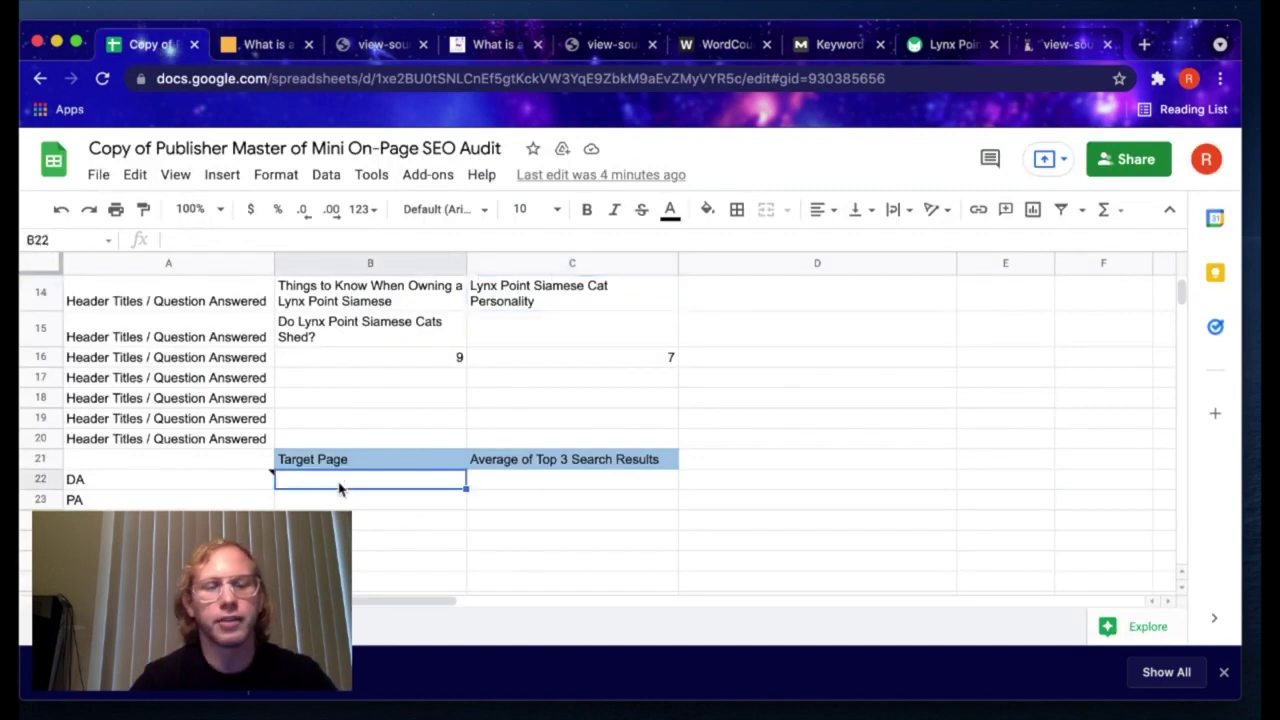
text(23)
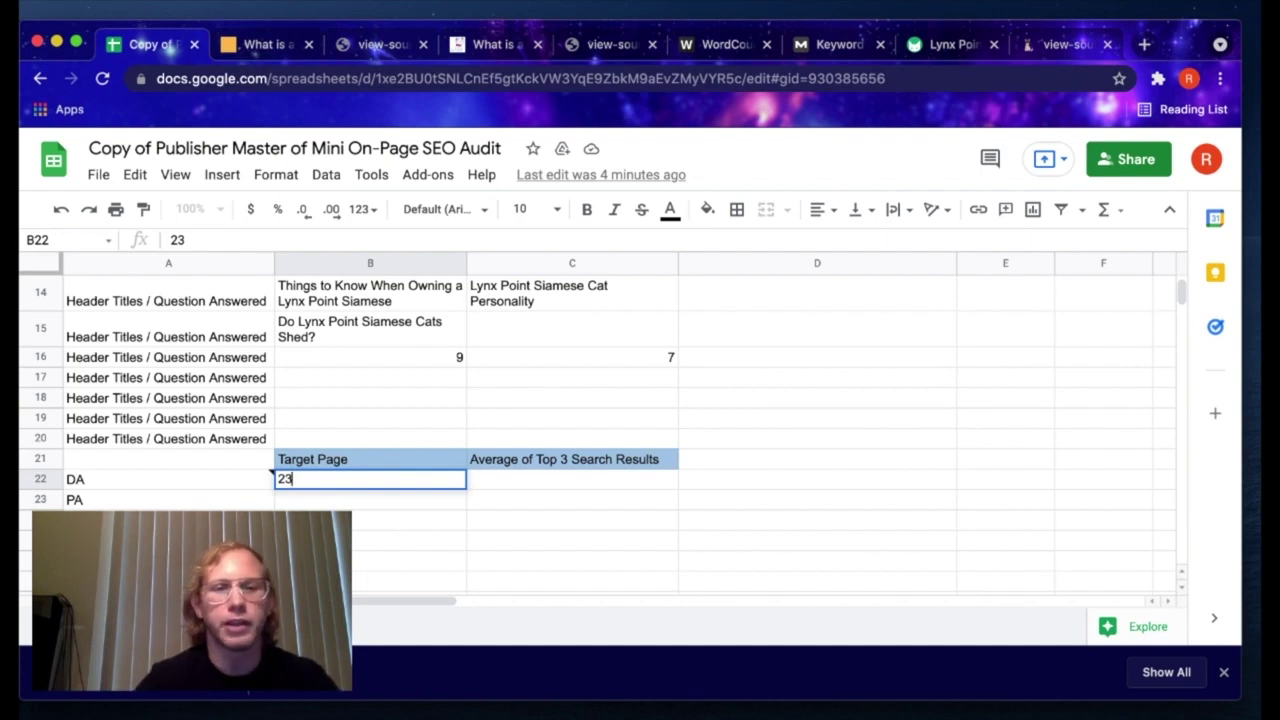
click(362, 551)
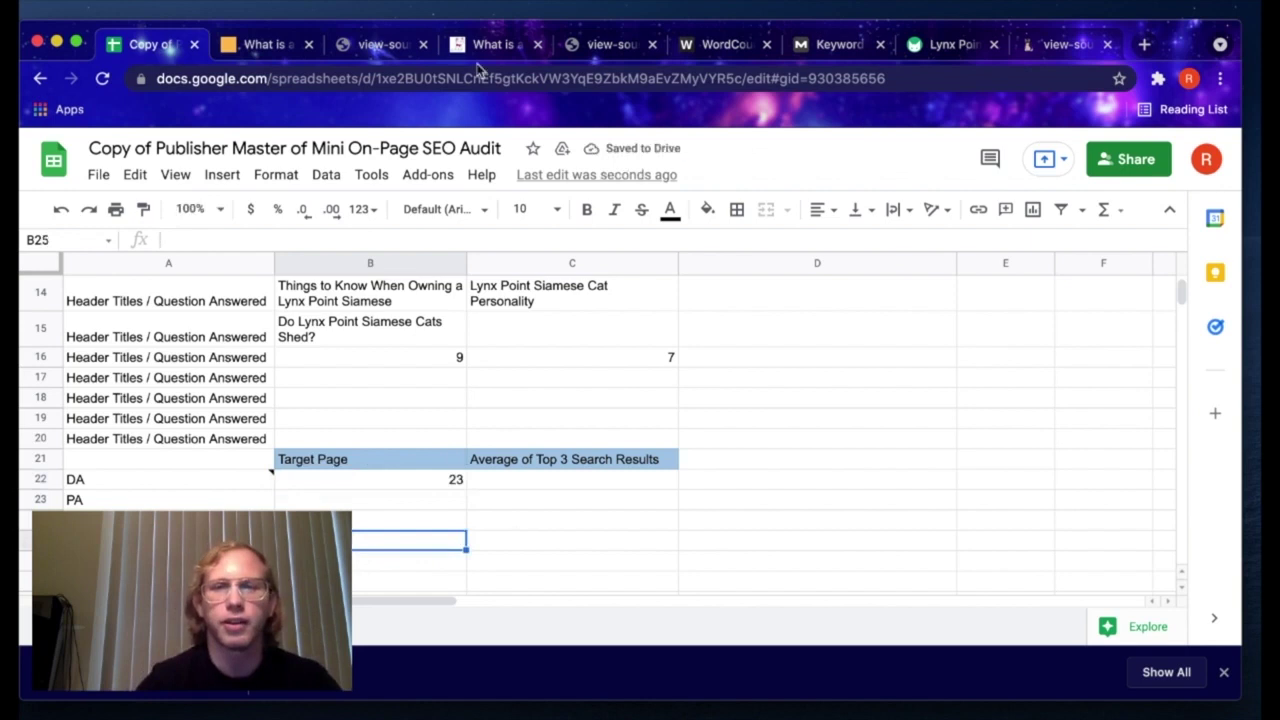
Step: Look up the FAQCats article's authority in Moz and complete the audit's authority rows with 27 in B23, 27 in C22 and 25 in C23
click(833, 44)
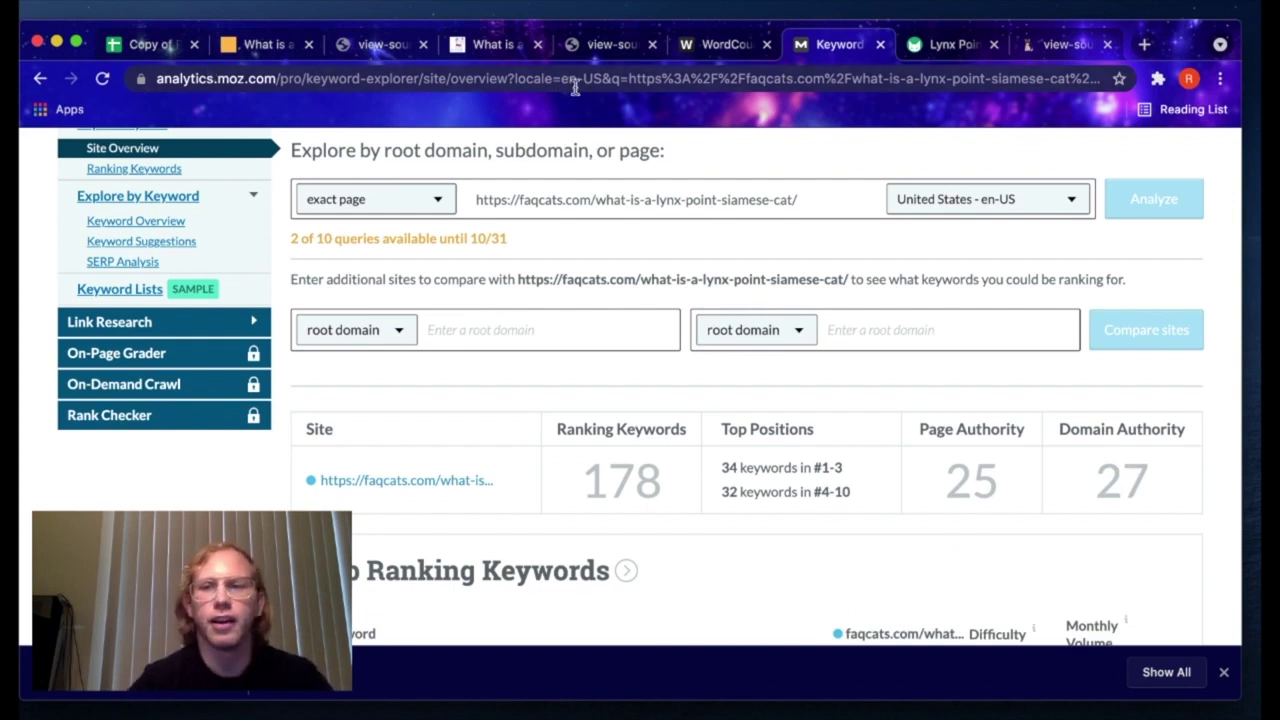
click(140, 42)
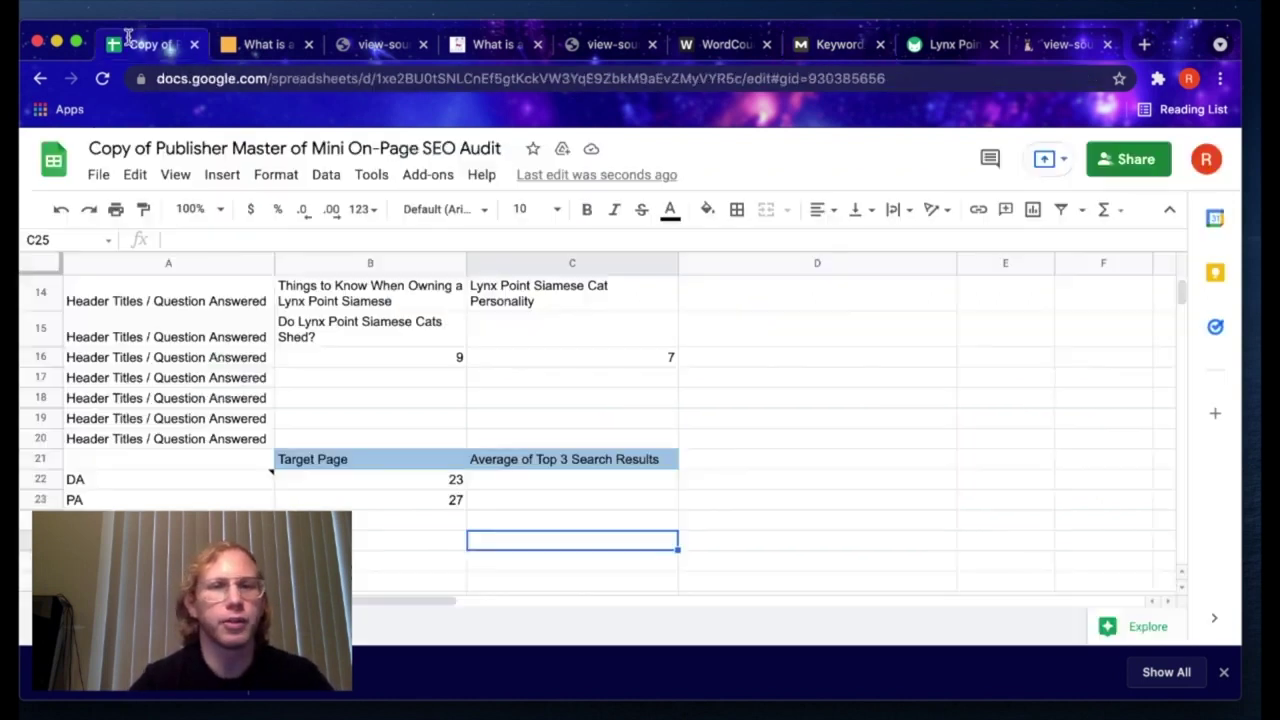
Step: Review the audit spreadsheet's on-page checks, content length, images, header titles and authority rows, comparing the target page with the top results
scroll(527, 400, up, 2)
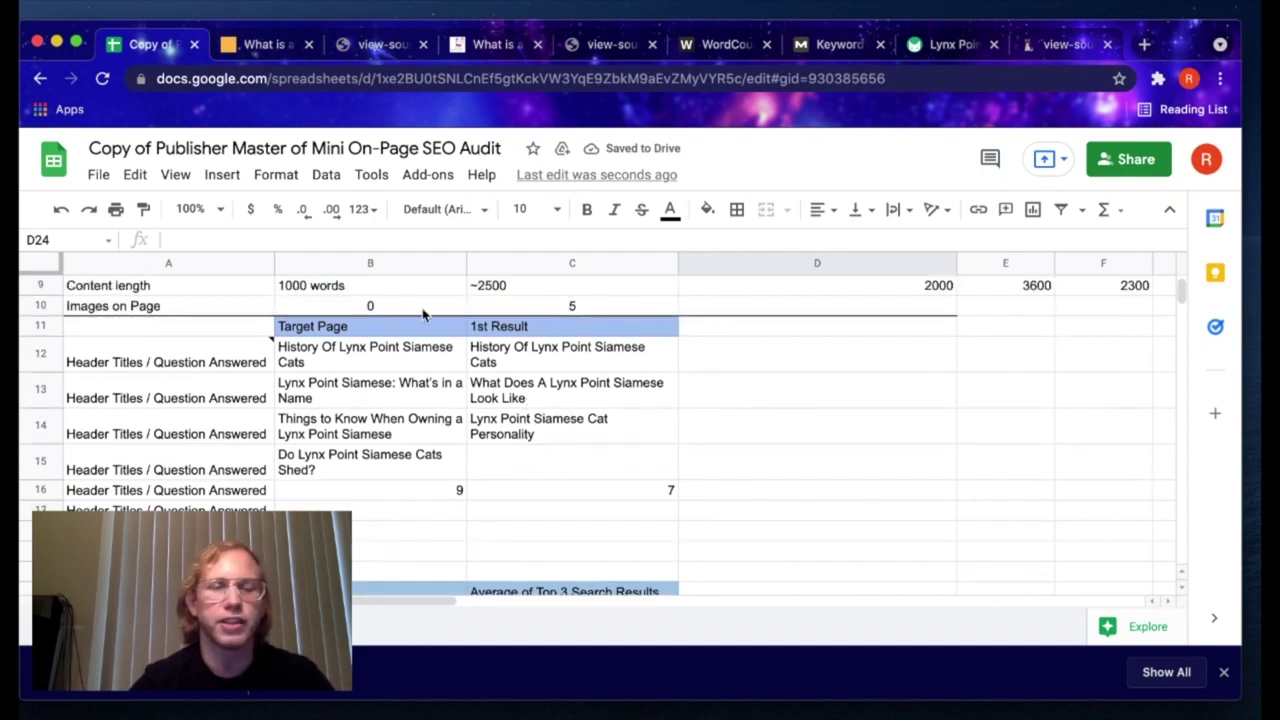
scroll(474, 312, up, 1)
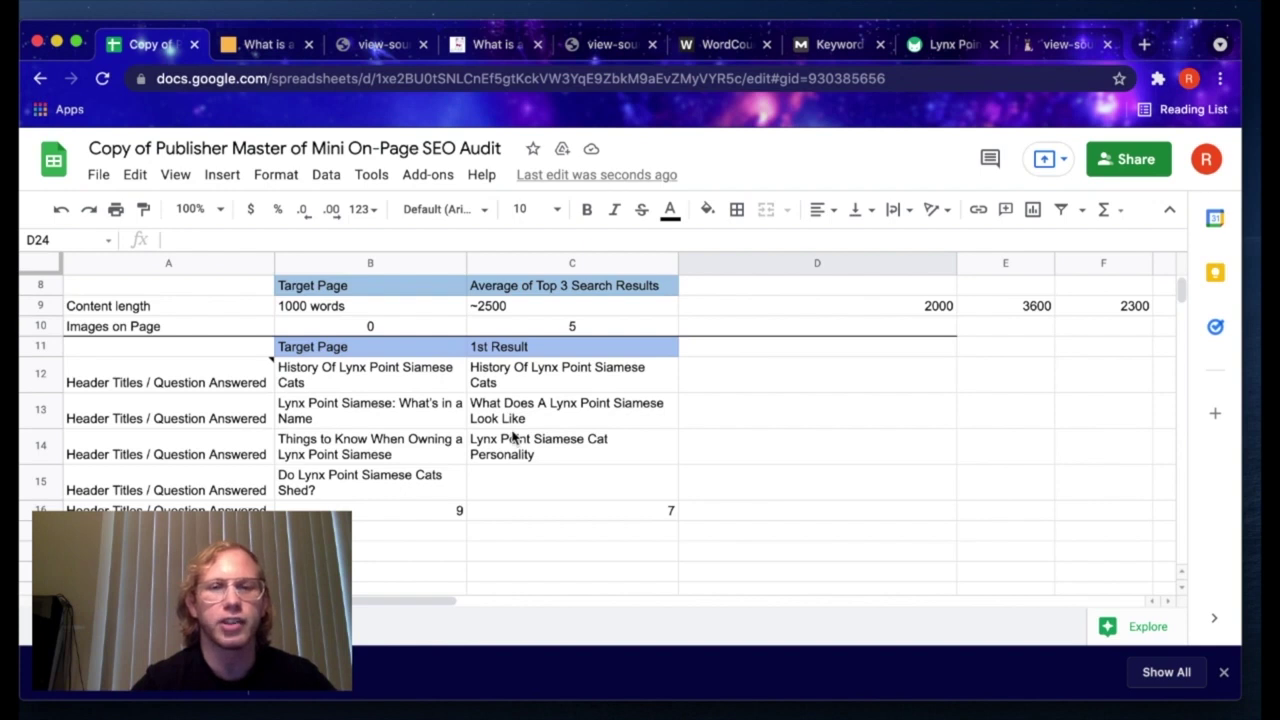
scroll(512, 437, up, 1)
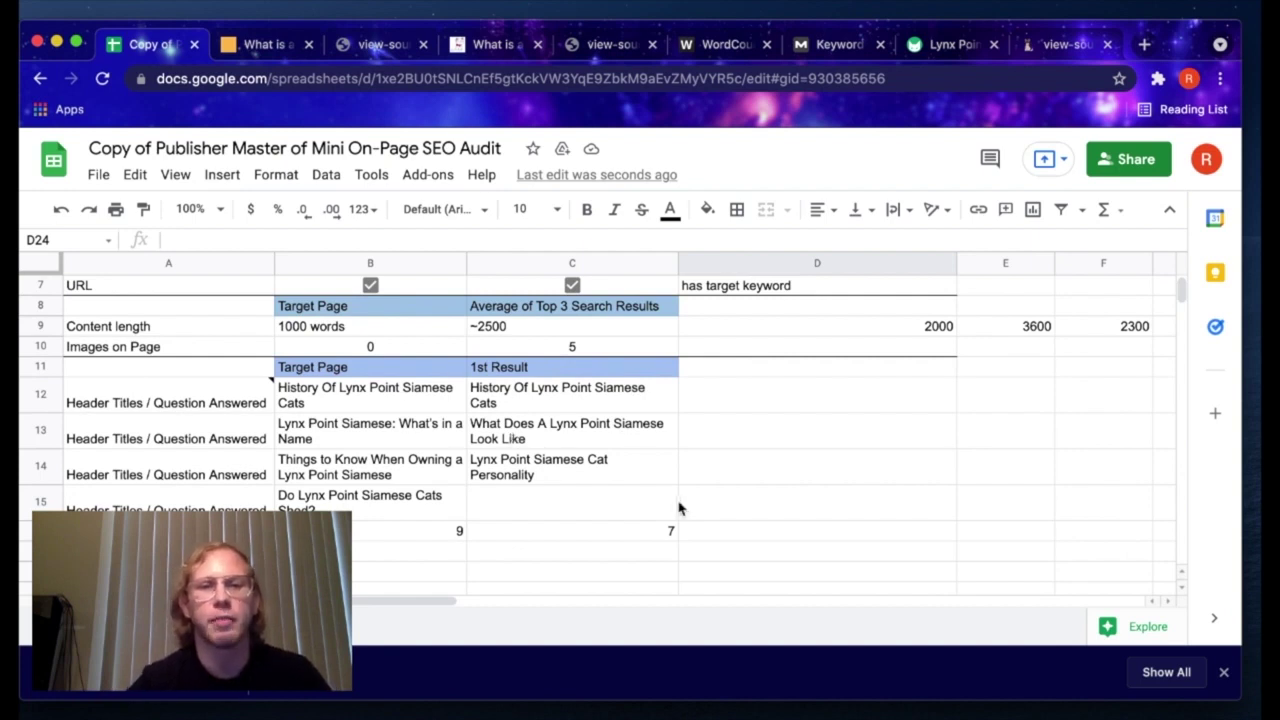
scroll(367, 490, up, 3)
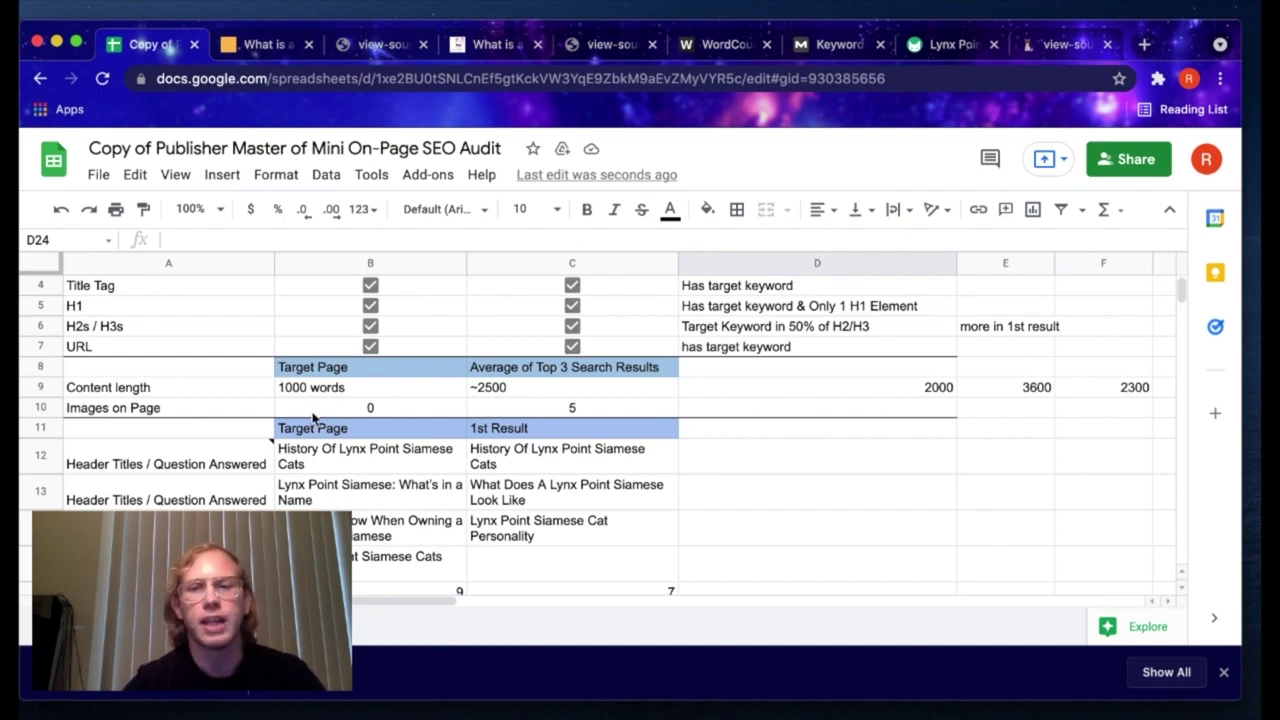
scroll(625, 501, down, 4)
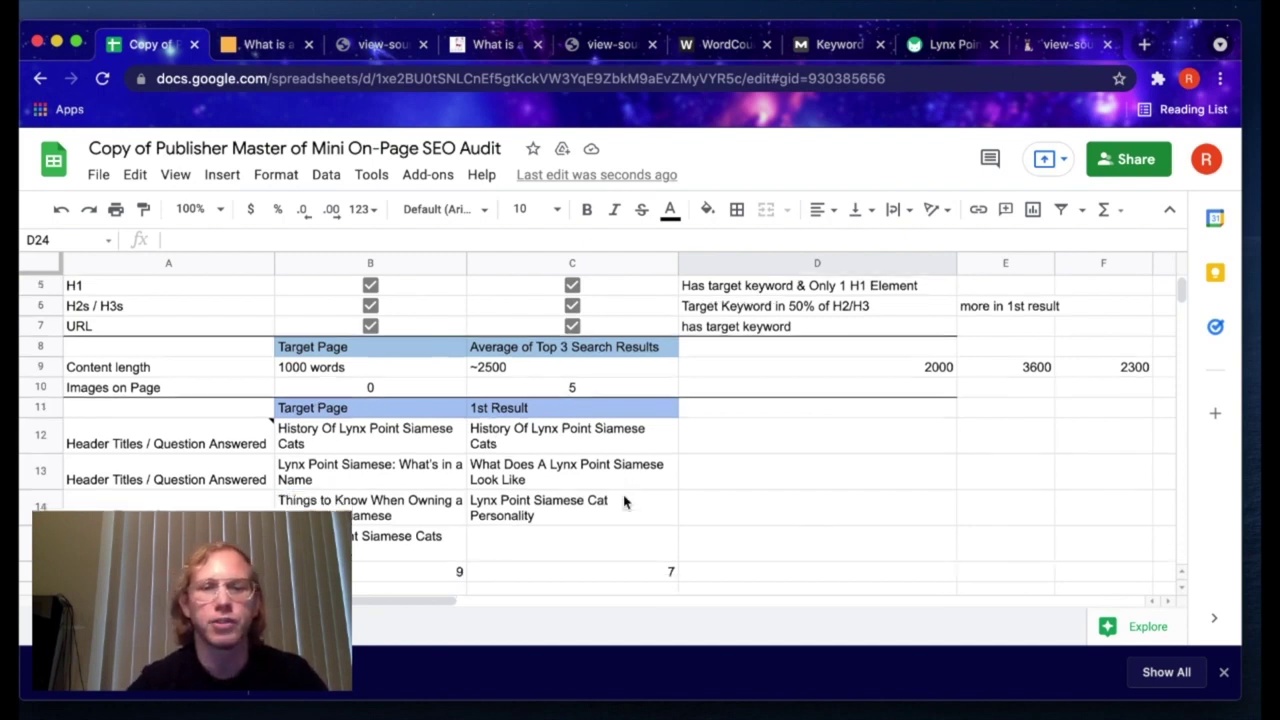
scroll(432, 501, down, 2)
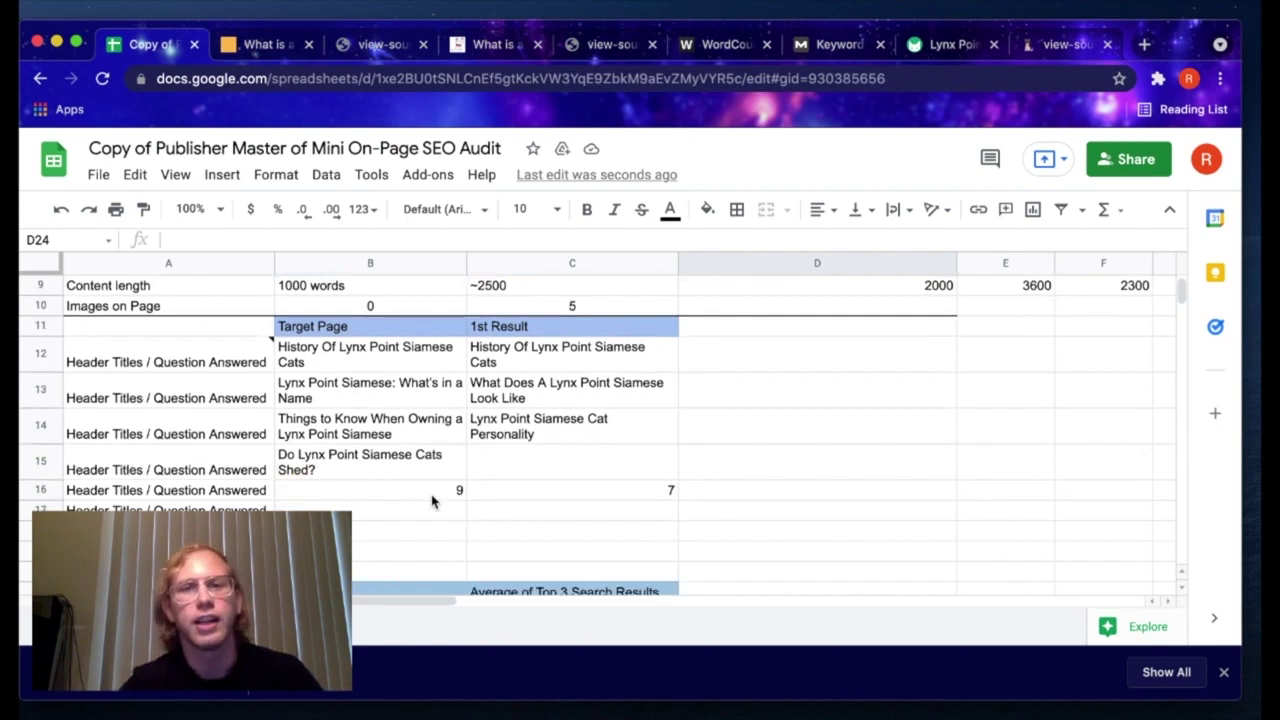
scroll(432, 501, down, 2)
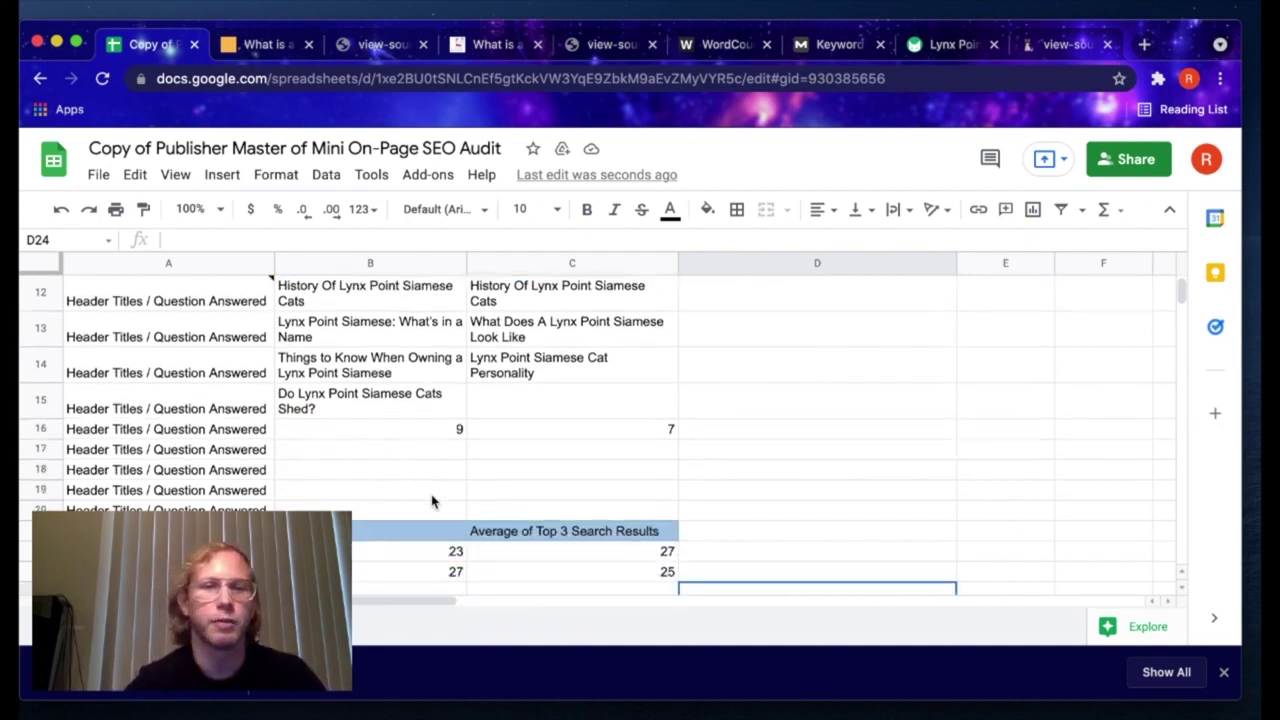
scroll(432, 501, down, 2)
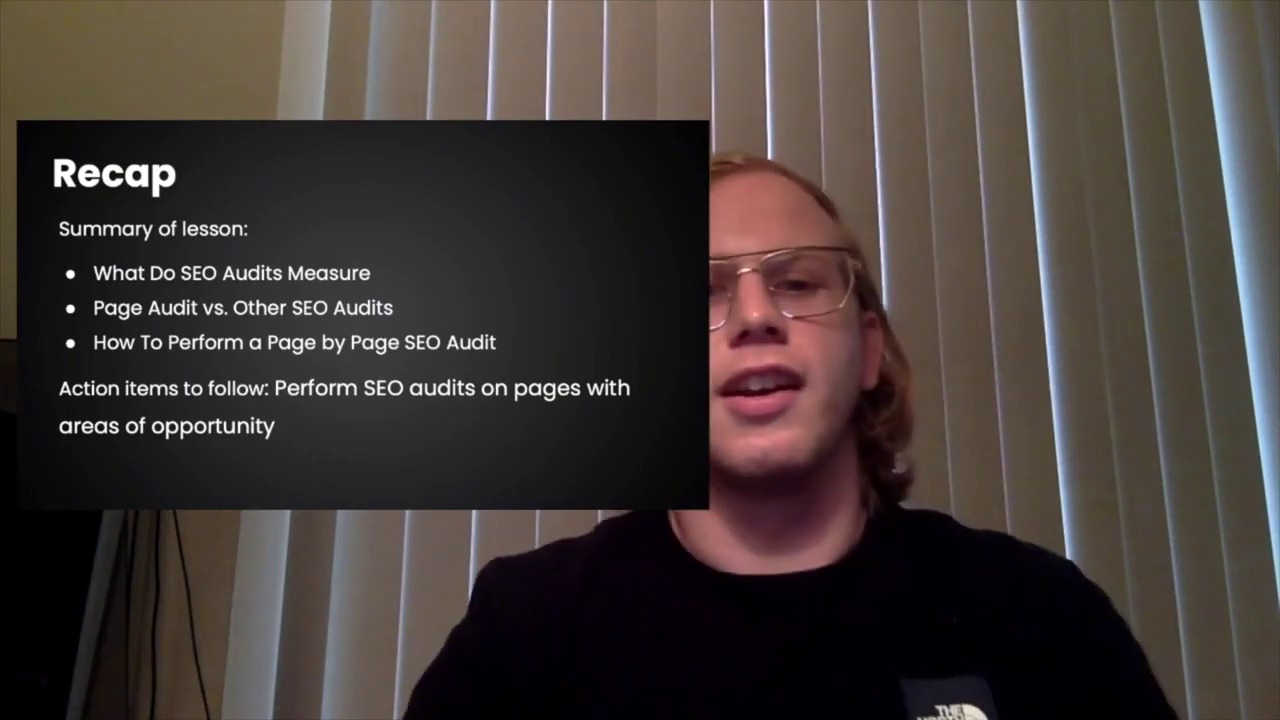